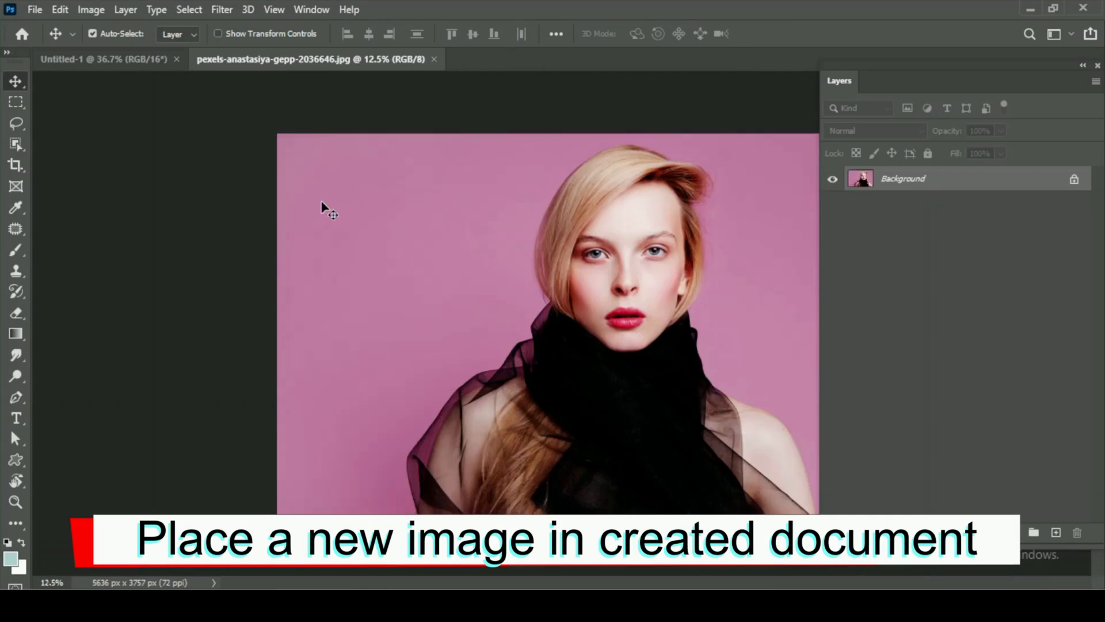
Copy the entire portrait photo, close its file, and paste it into the blank document, accepting the colour profile conversion.
scroll(322, 202, down, 3)
key(ctrl+a)
key(ctrl+c)
key(ctrl+w)
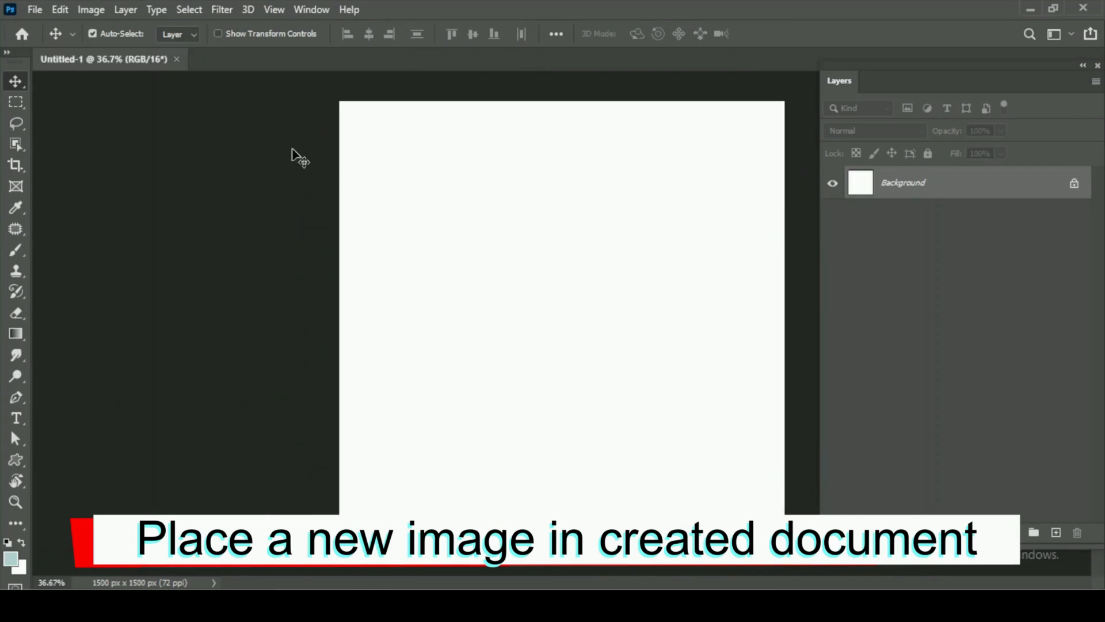
scroll(365, 207, down, 1)
key(ctrl+v)
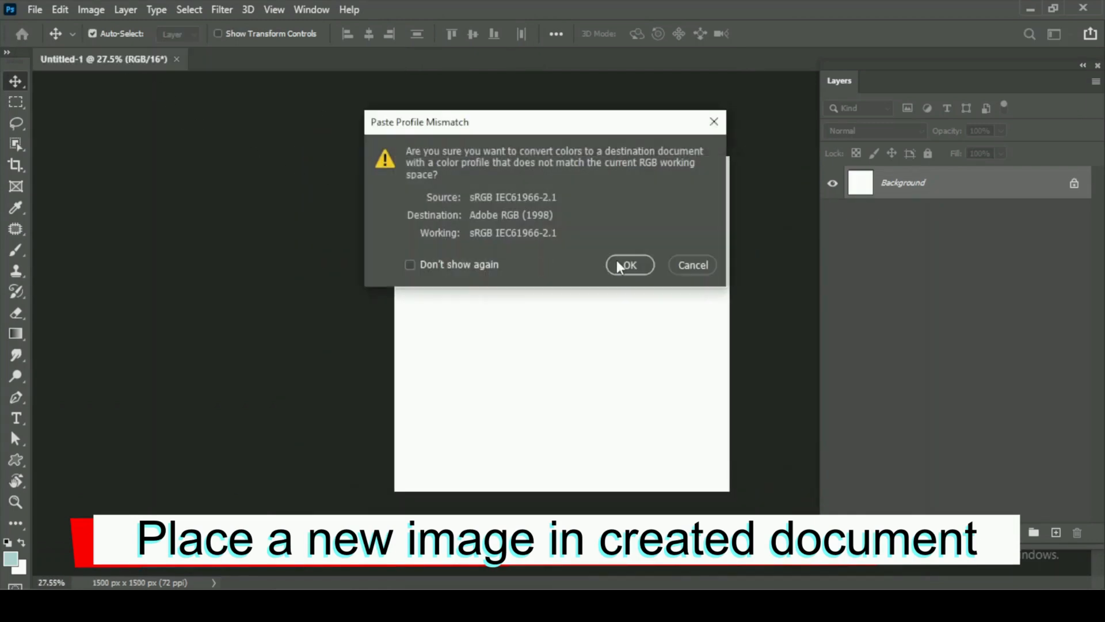
click(617, 261)
scroll(606, 259, down, 1)
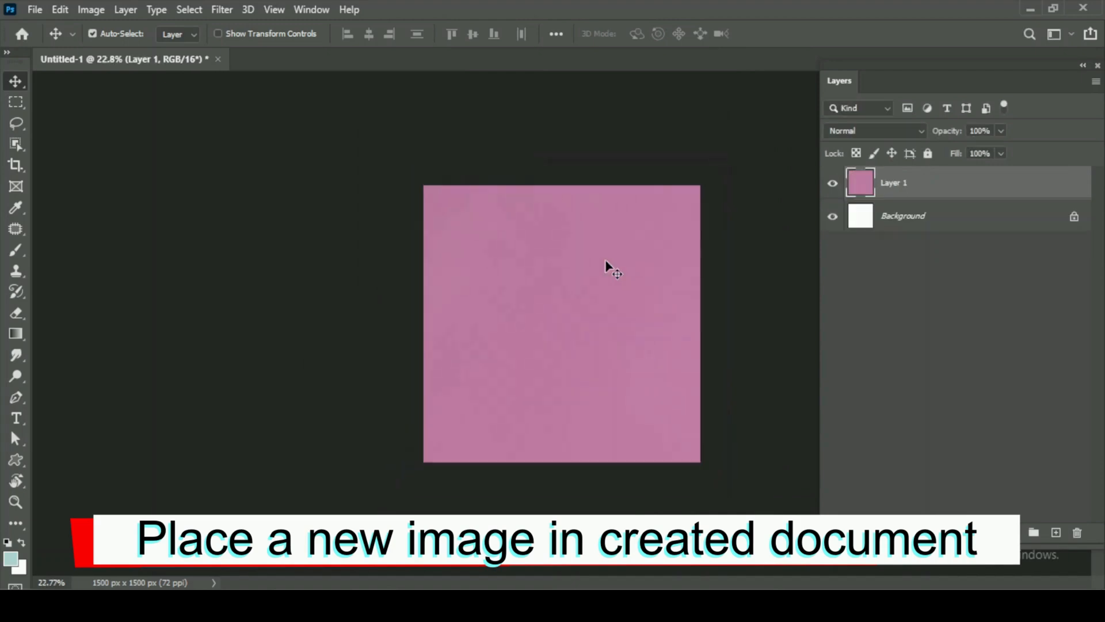
Scale the pasted photo to about 40% and position it so the woman fills the square canvas.
scroll(605, 260, down, 1)
key(ctrl+t)
scroll(604, 259, down, 2)
drag(661, 340, 471, 268)
drag(735, 209, 624, 281)
scroll(568, 315, up, 4)
drag(569, 307, 583, 293)
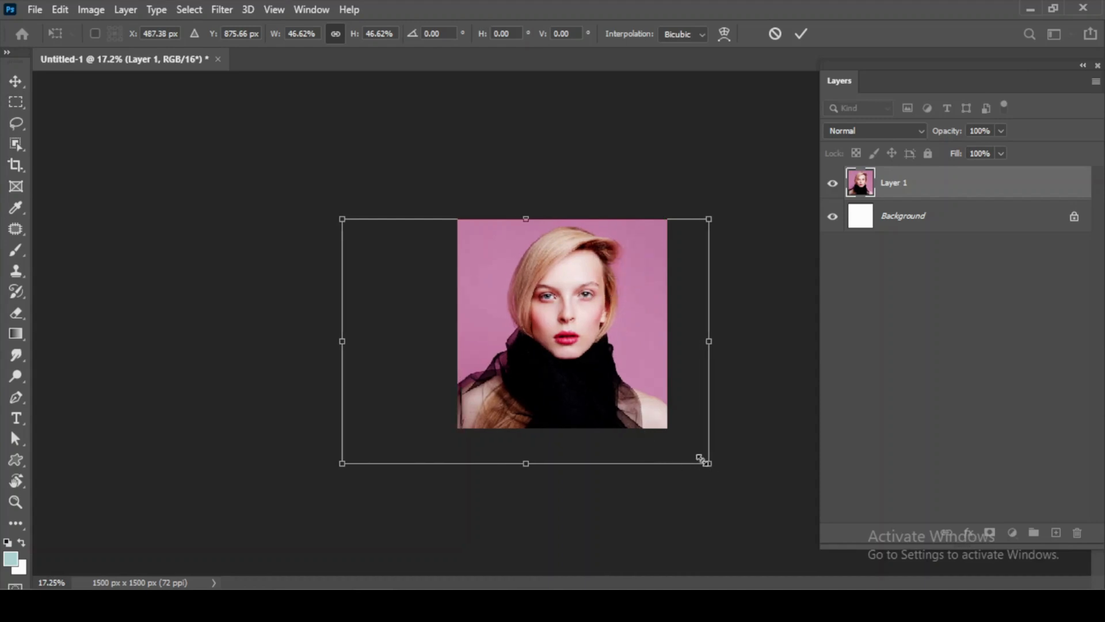
drag(708, 462, 686, 439)
key(ctrl+z)
mouse_move(625, 358)
mouse_down()
mouse_move(637, 343)
mouse_move(626, 354)
mouse_up()
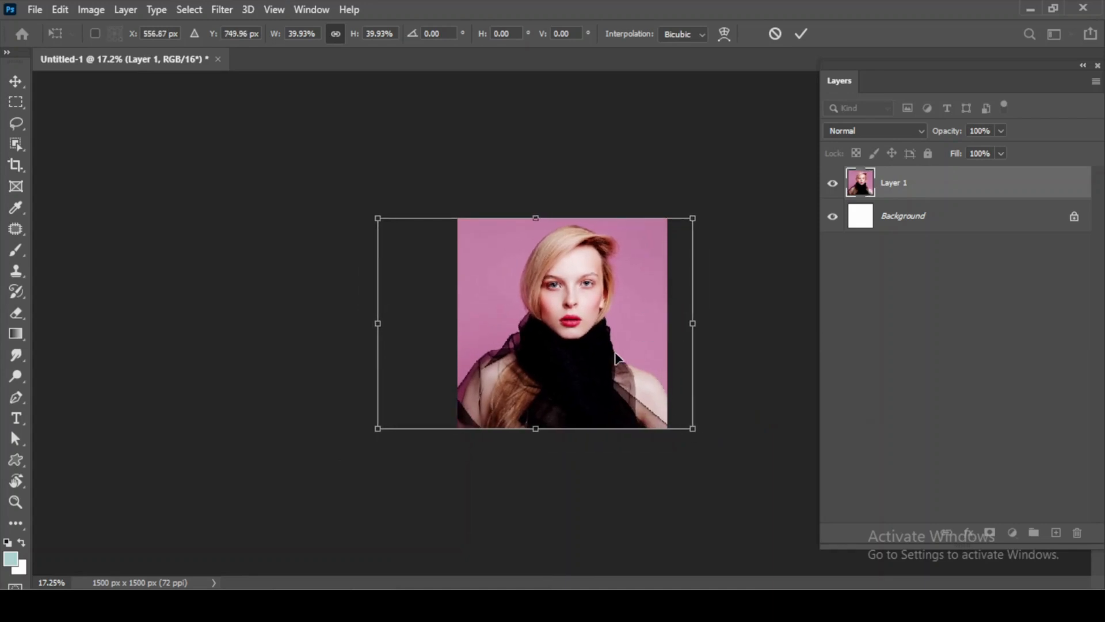
key(Return)
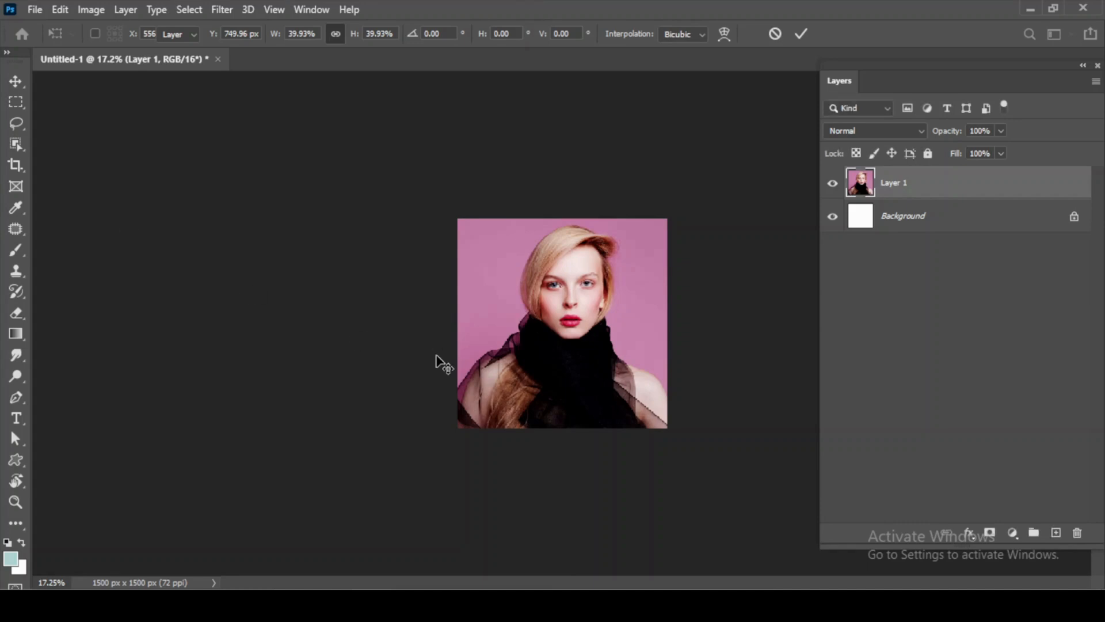
Select the woman automatically with the Object Selection tool's Select Subject command.
scroll(39, 128, up, 2)
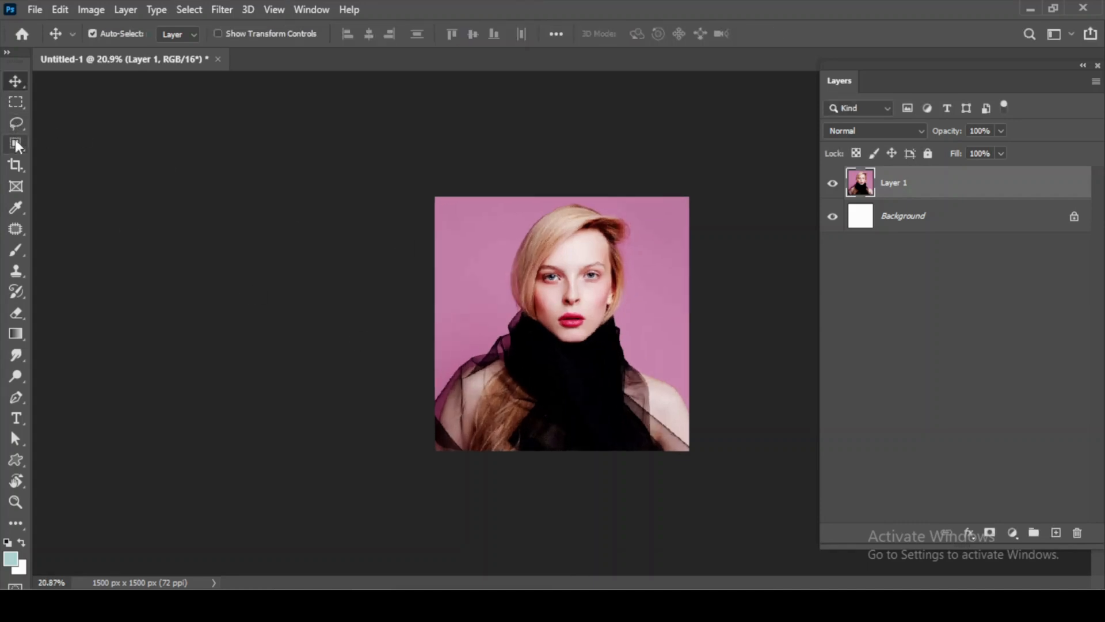
click(15, 144)
click(616, 33)
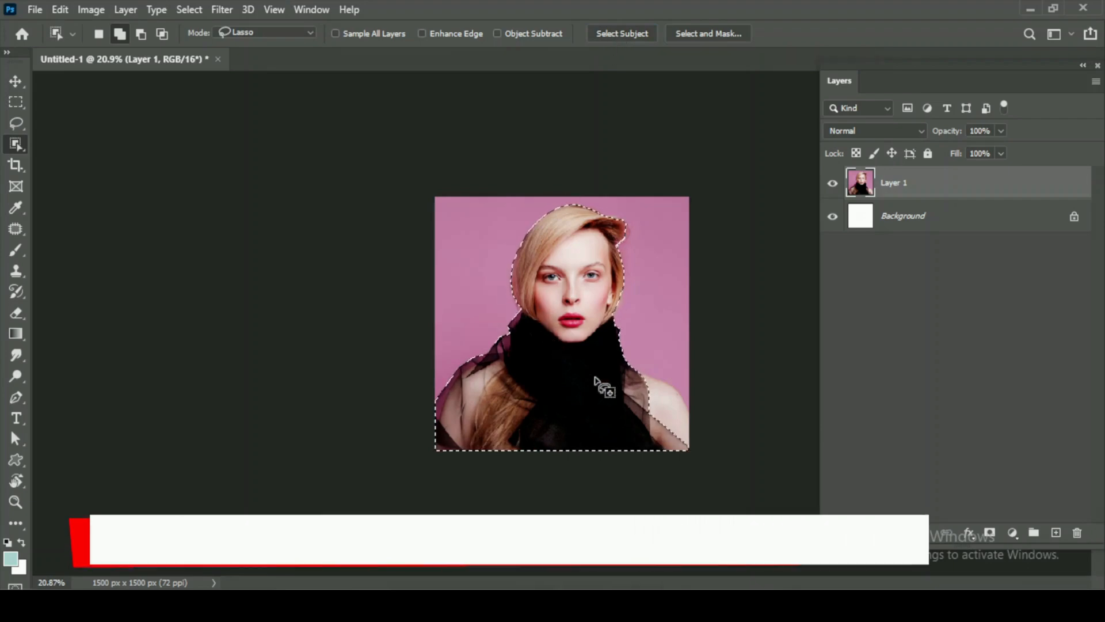
Trace the missed bare shoulder with a Pen path and add that area to the woman's selection.
scroll(624, 383, up, 11)
scroll(656, 409, down, 1)
scroll(712, 441, up, 3)
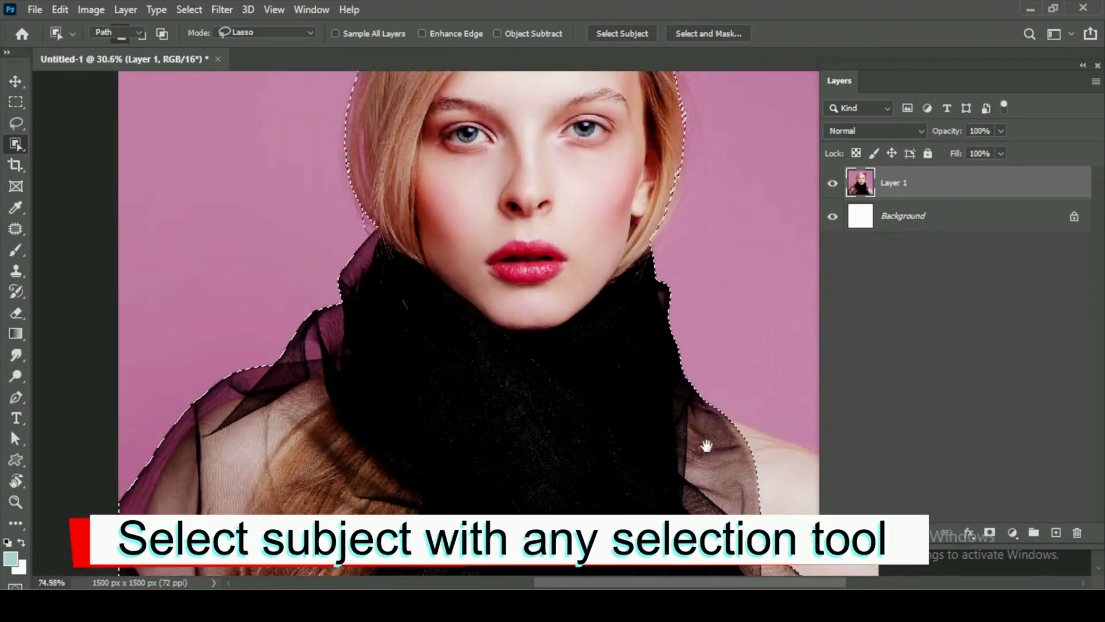
key(p)
drag(708, 444, 385, 264)
scroll(401, 257, up, 1)
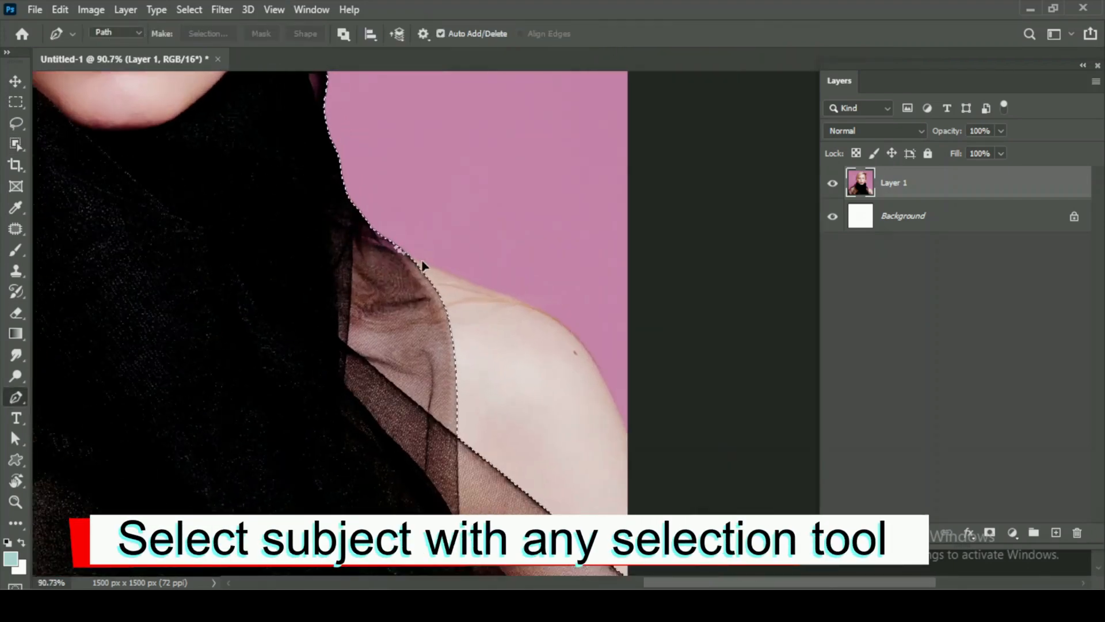
click(406, 253)
drag(536, 309, 586, 344)
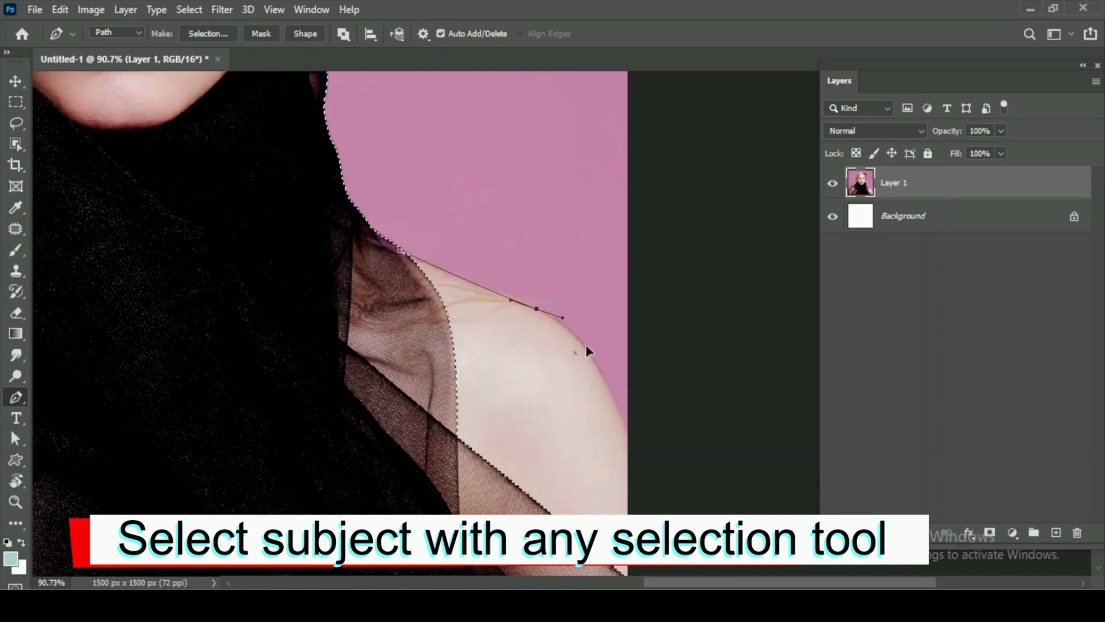
drag(628, 418, 641, 450)
scroll(656, 444, down, 5)
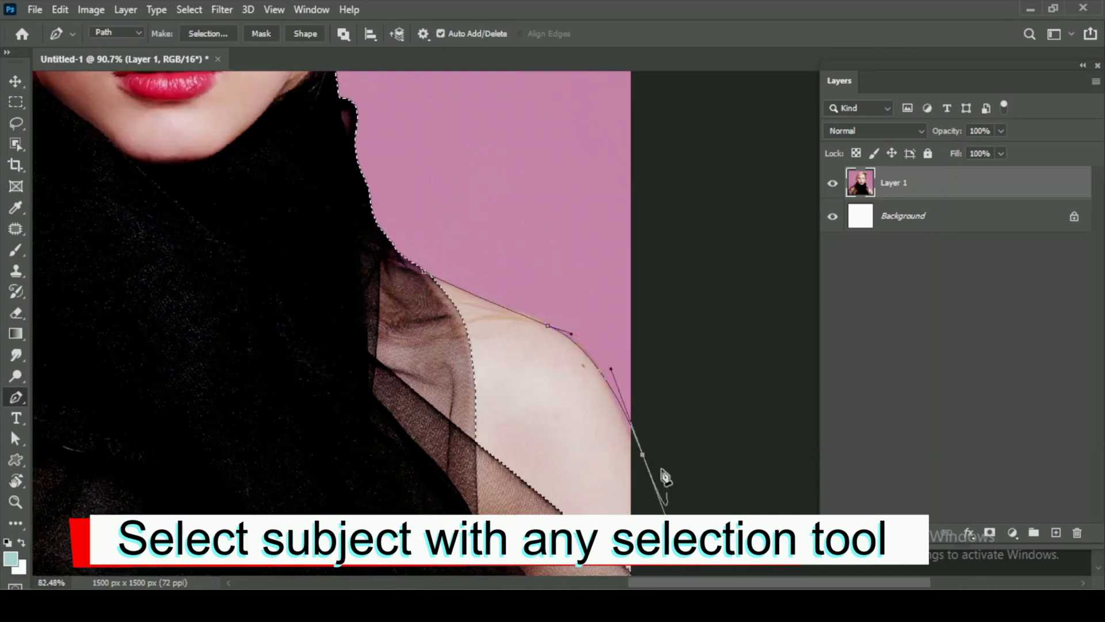
click(551, 380)
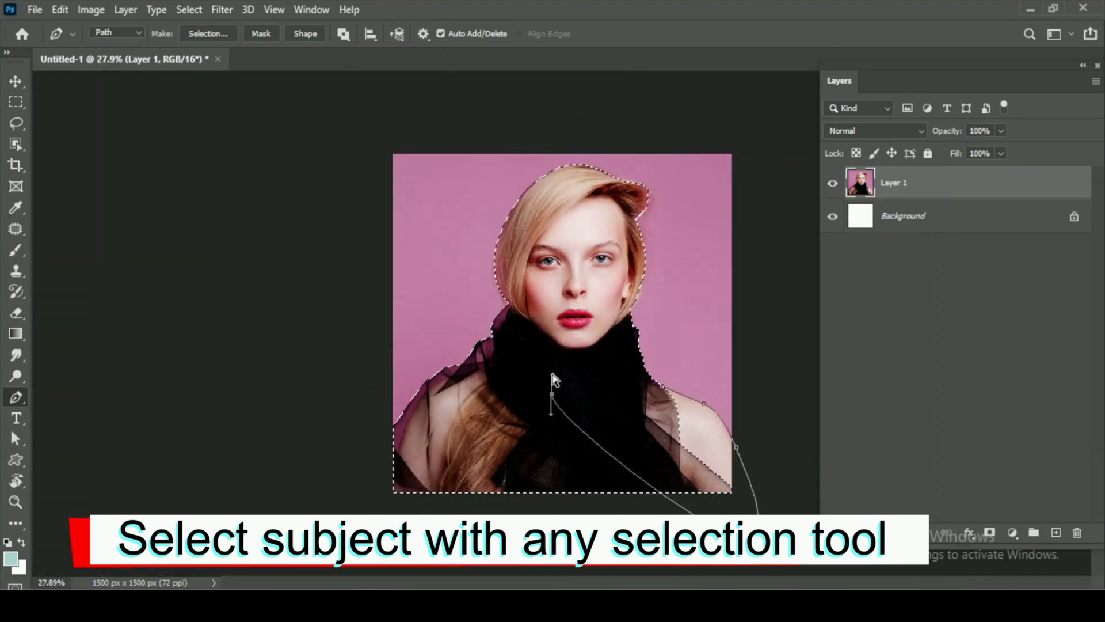
key(ctrl+shift+Return)
scroll(613, 300, up, 5)
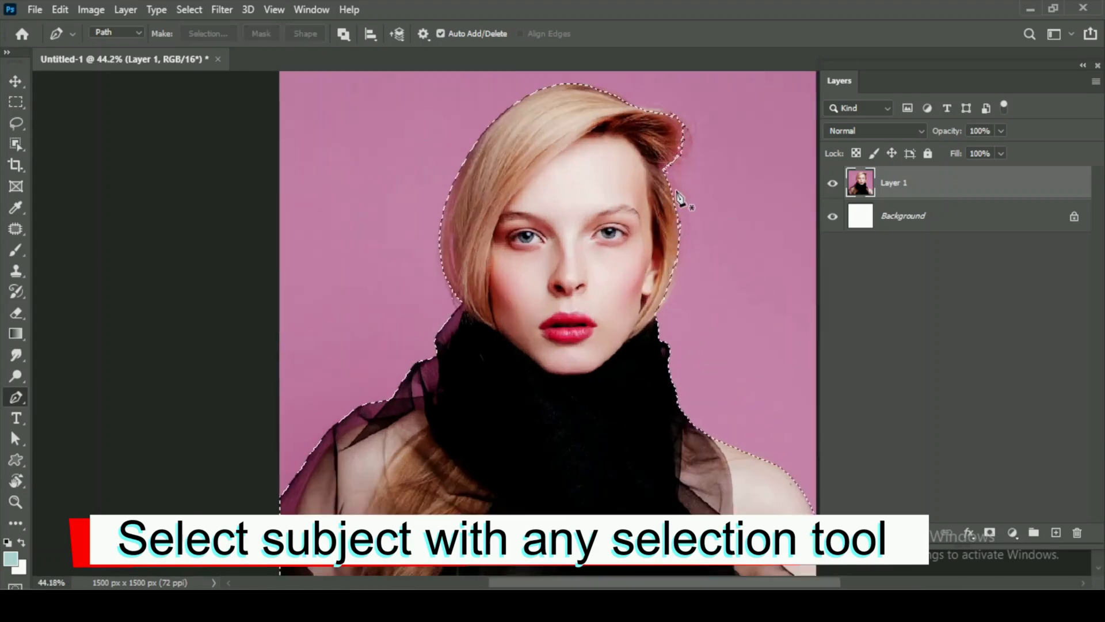
scroll(648, 296, down, 5)
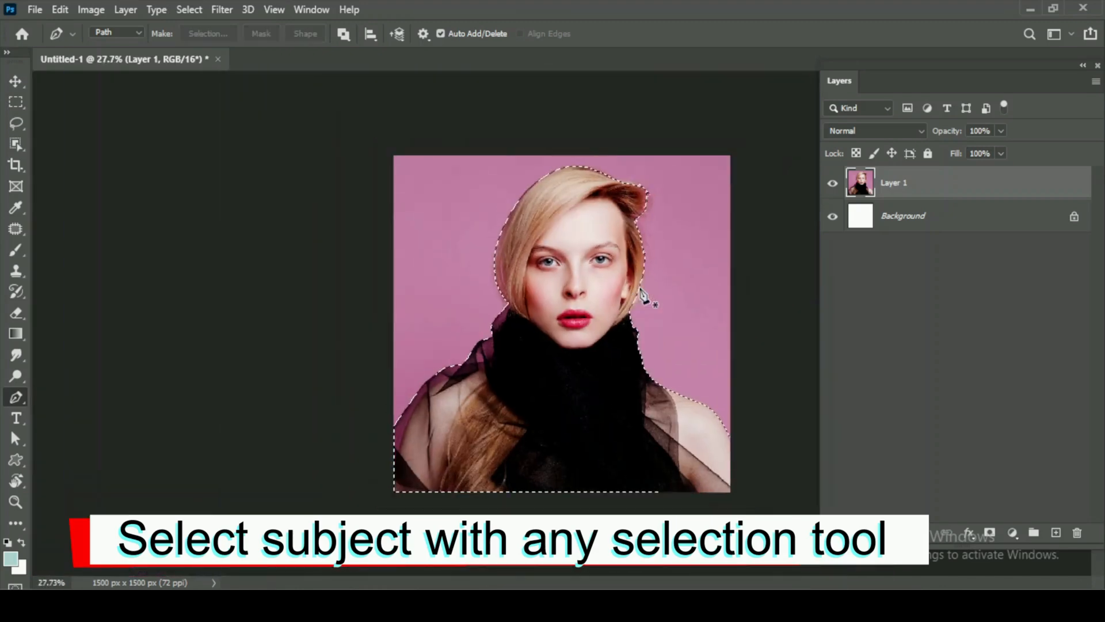
Refine the selection edge in Select and Mask with radius 2 px, smooth 10 and feather 1.0 px.
key(shift+Tab)
key(alt+ctrl+r)
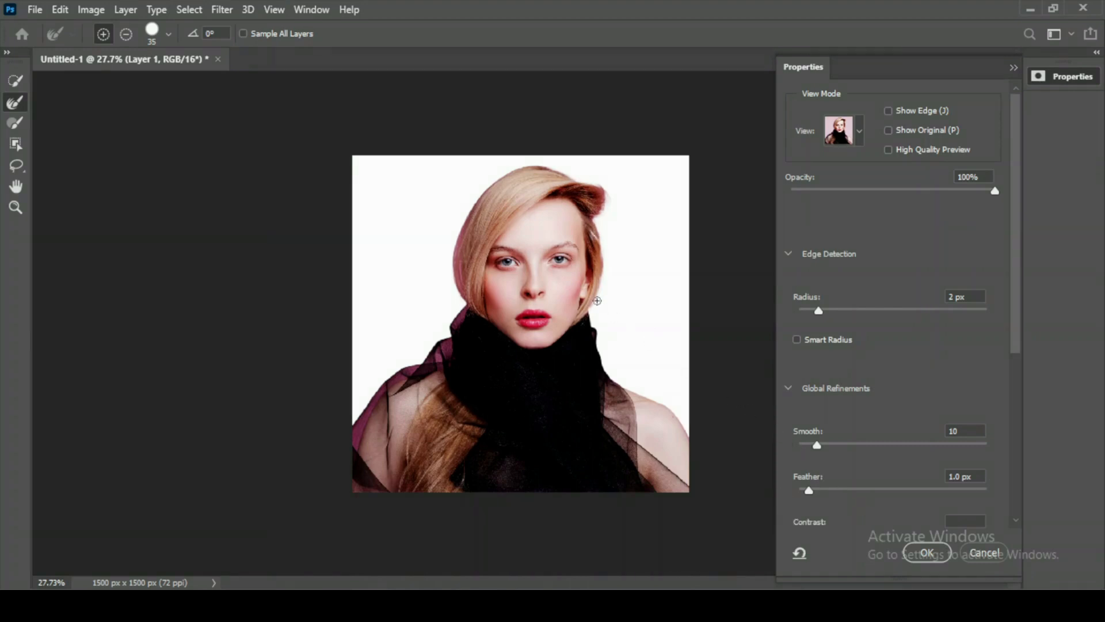
click(926, 554)
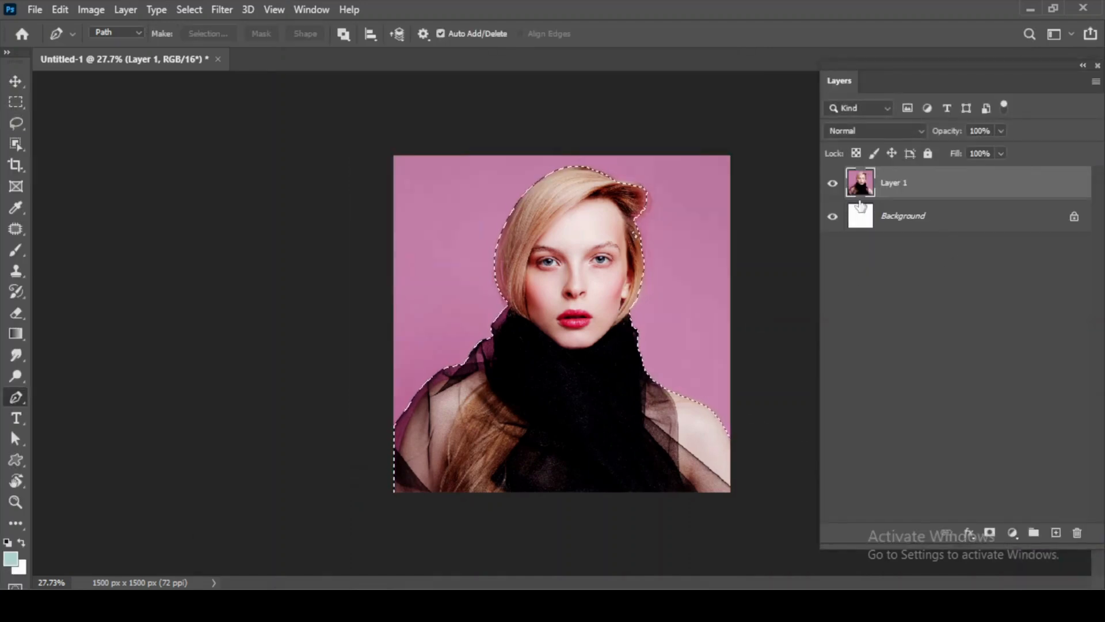
Copy the selected woman onto her own layer and hide the full photo layer beneath it.
key(ctrl+j)
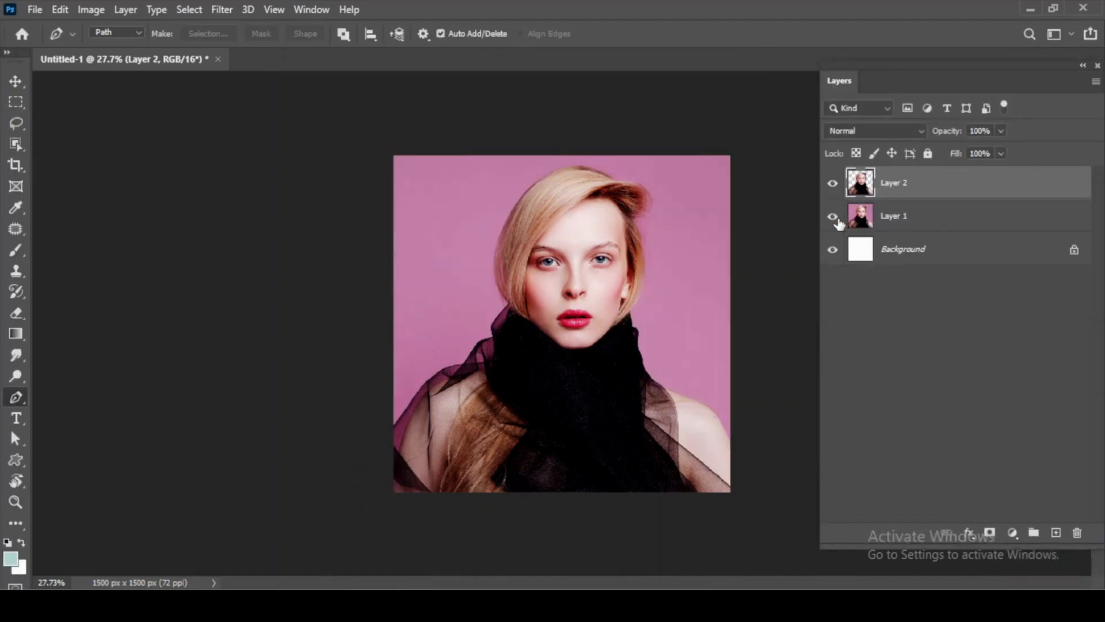
click(837, 220)
click(837, 220)
click(838, 220)
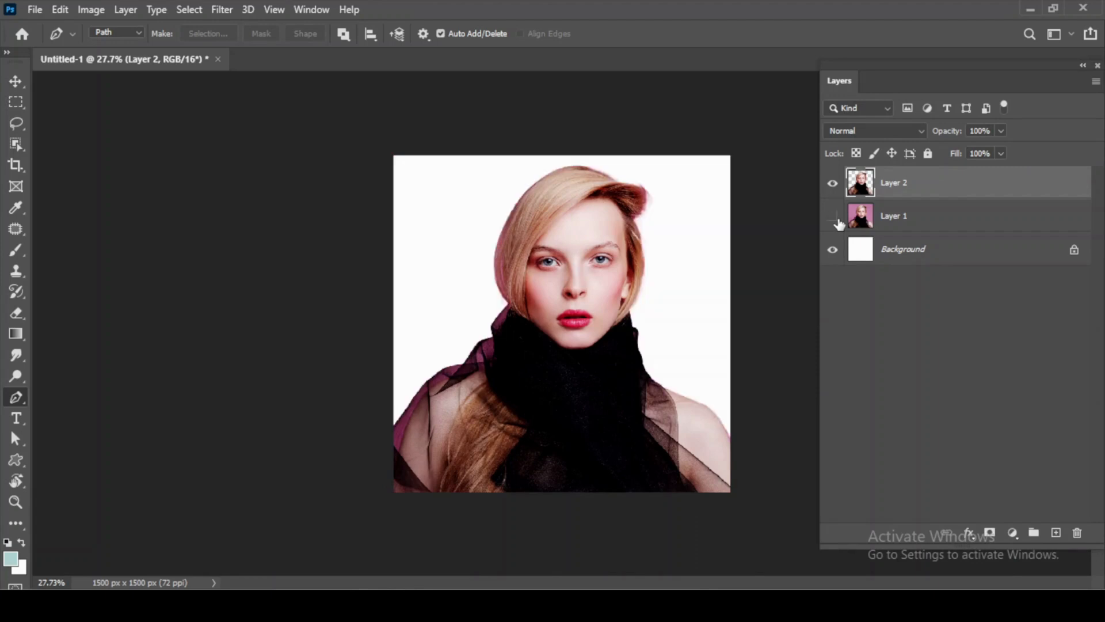
Create a new empty layer with default settings between the cut-out woman and the hidden photo layer.
click(887, 220)
key(ctrl+shift+n)
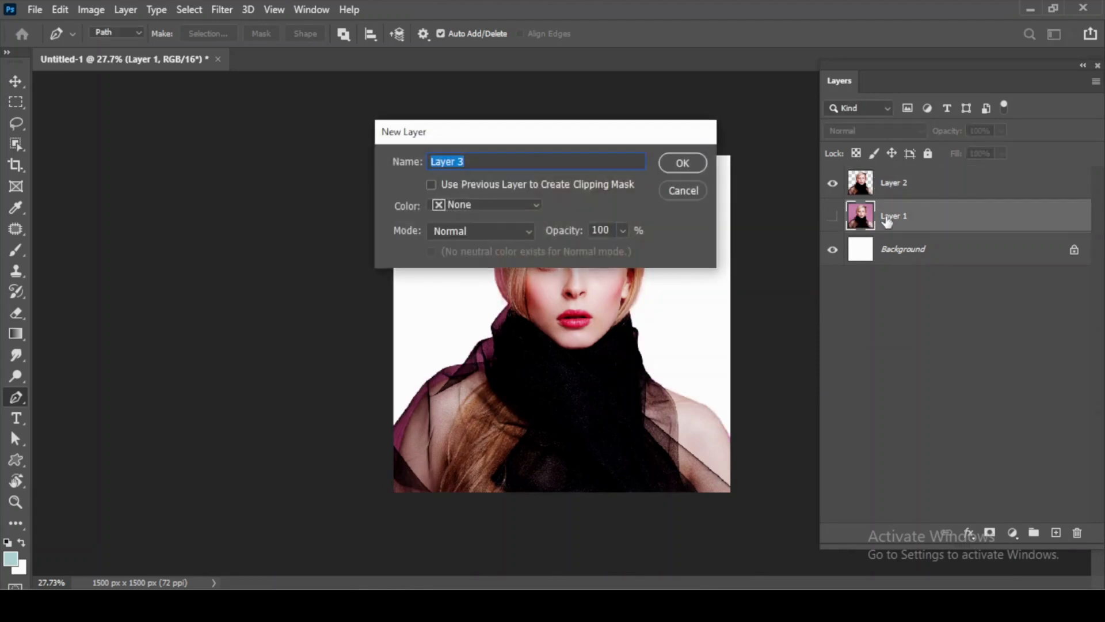
key(Return)
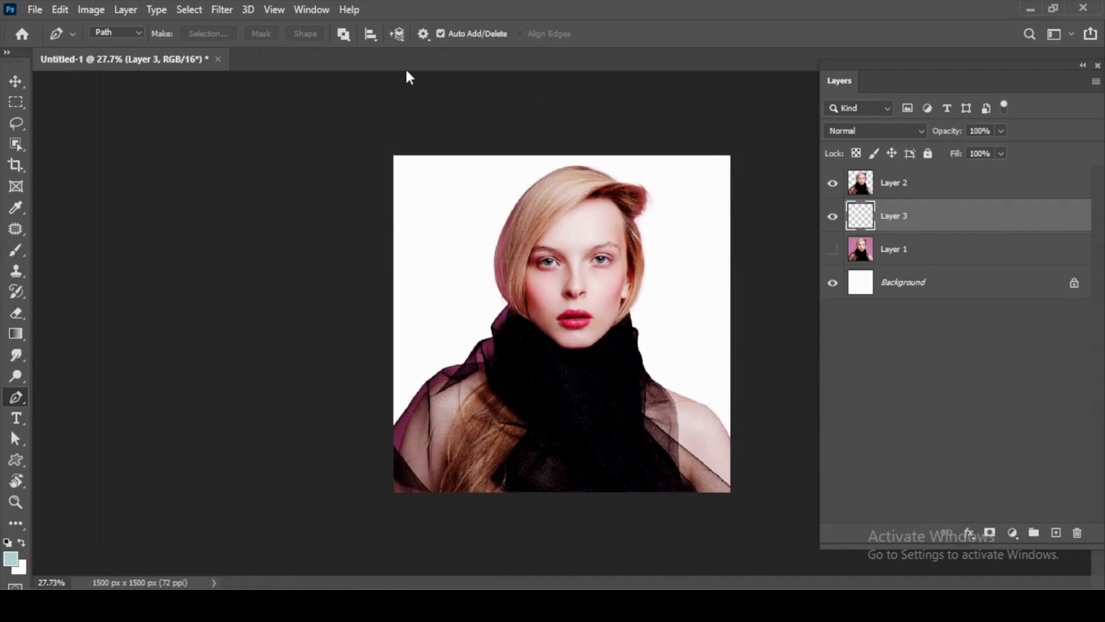
click(59, 9)
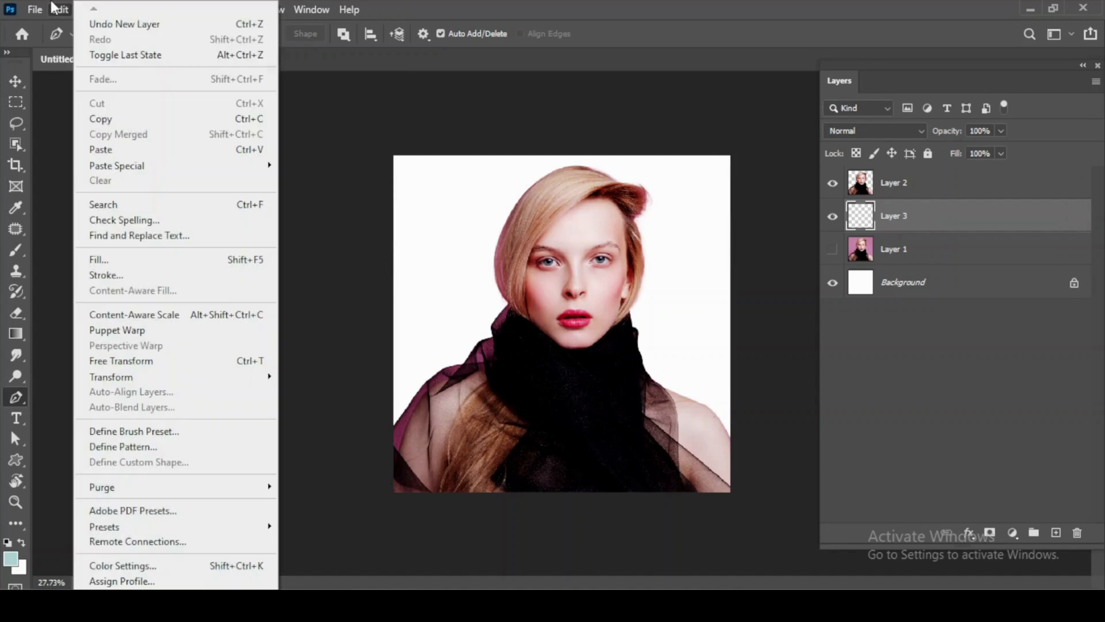
click(491, 8)
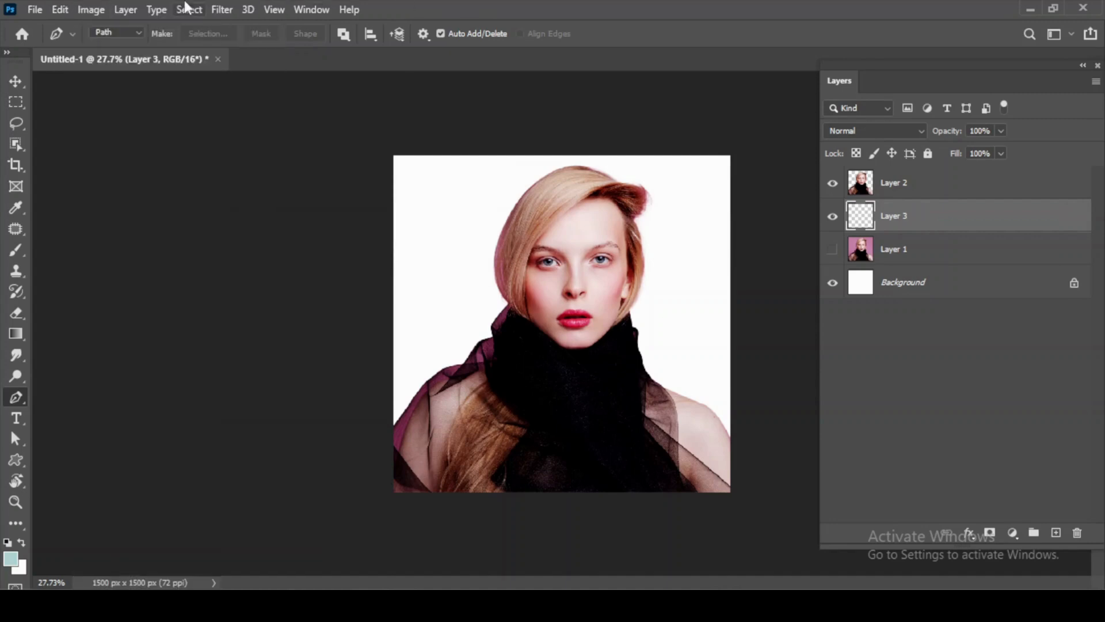
click(91, 10)
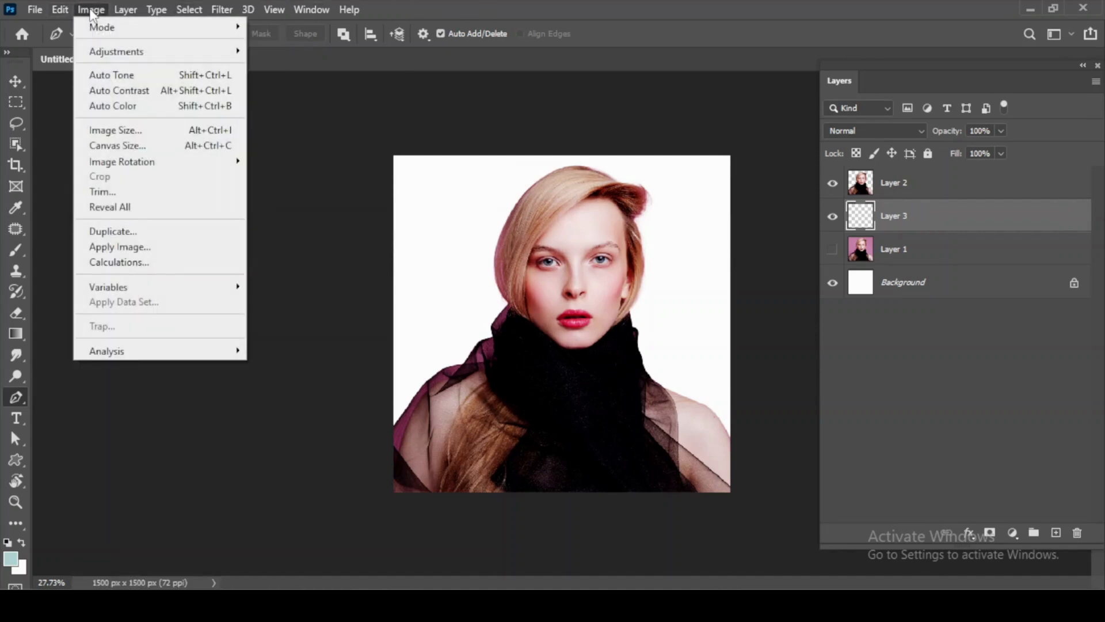
mouse_move(99, 51)
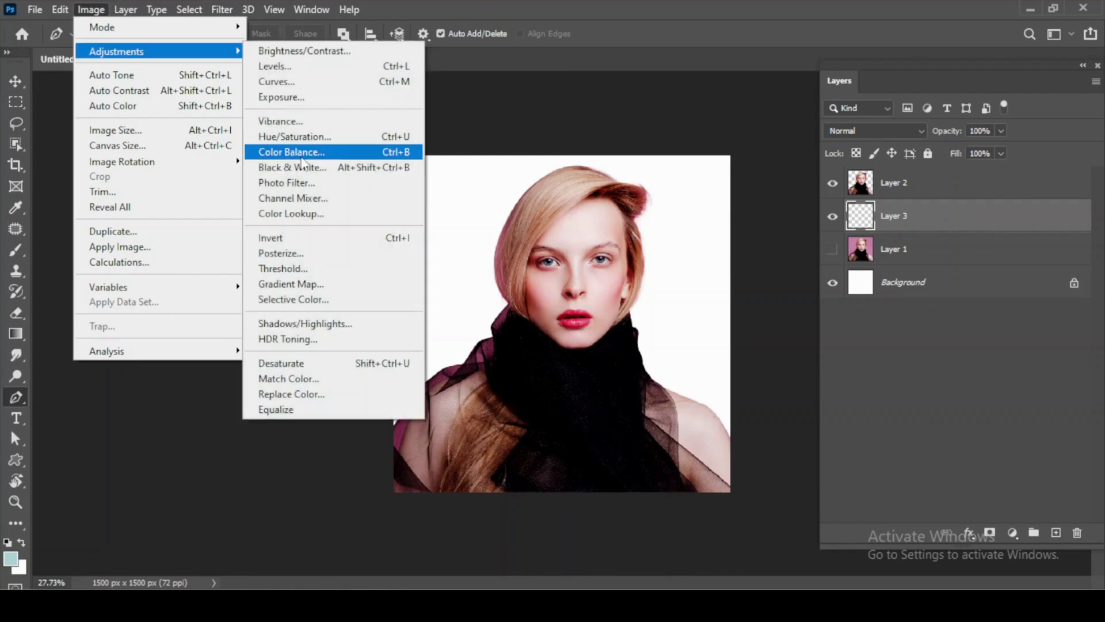
click(303, 287)
click(514, 235)
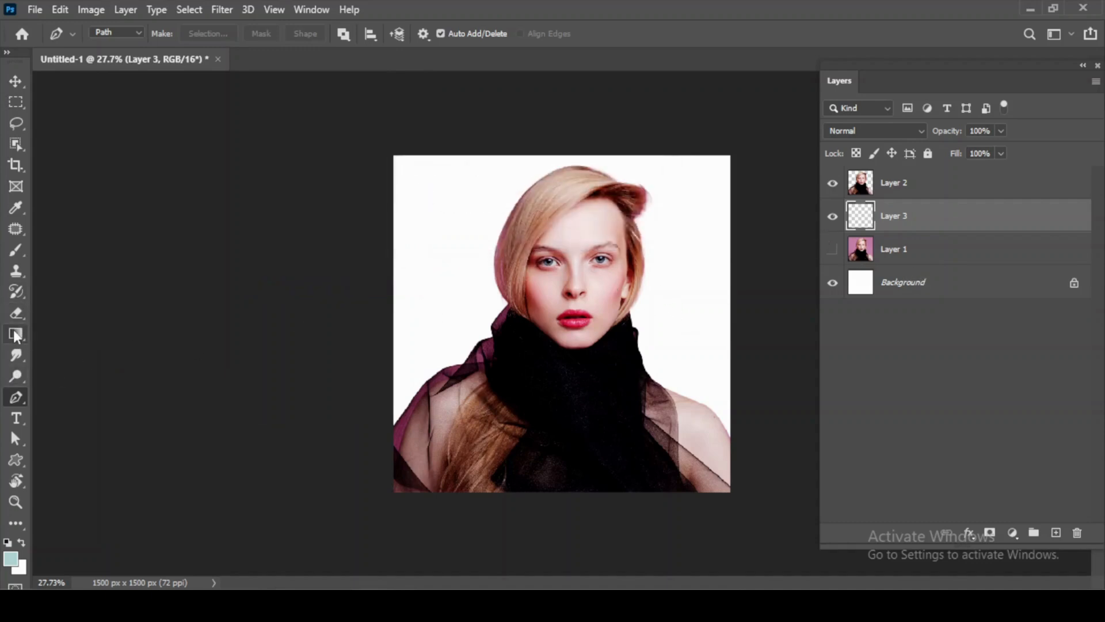
Set the Gradient tool to a custom solid gradient running from light blue to white.
click(15, 334)
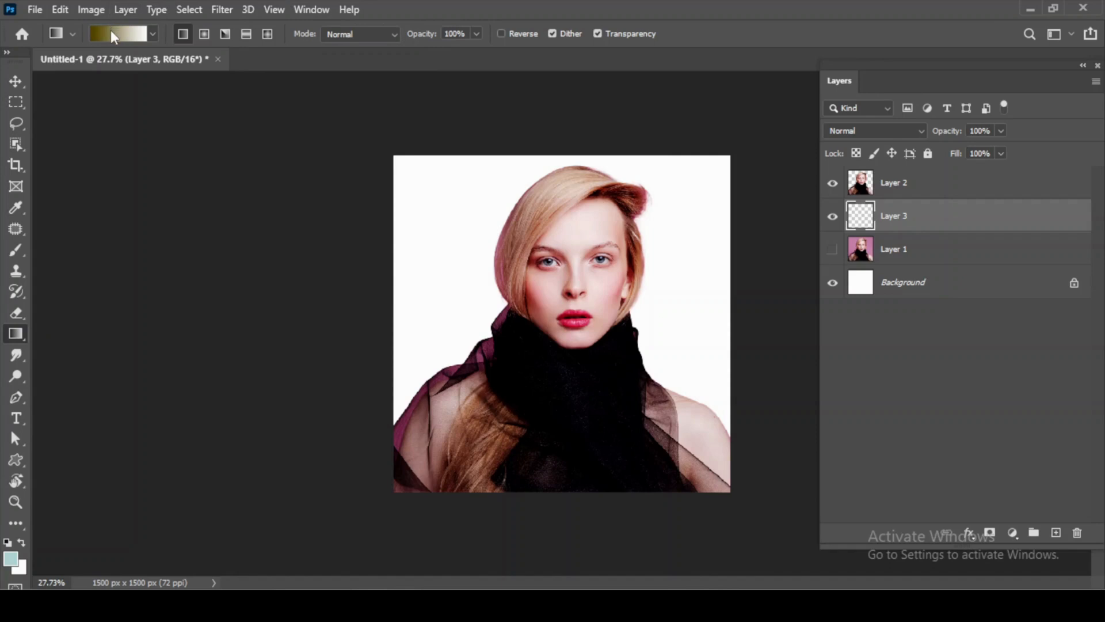
click(110, 34)
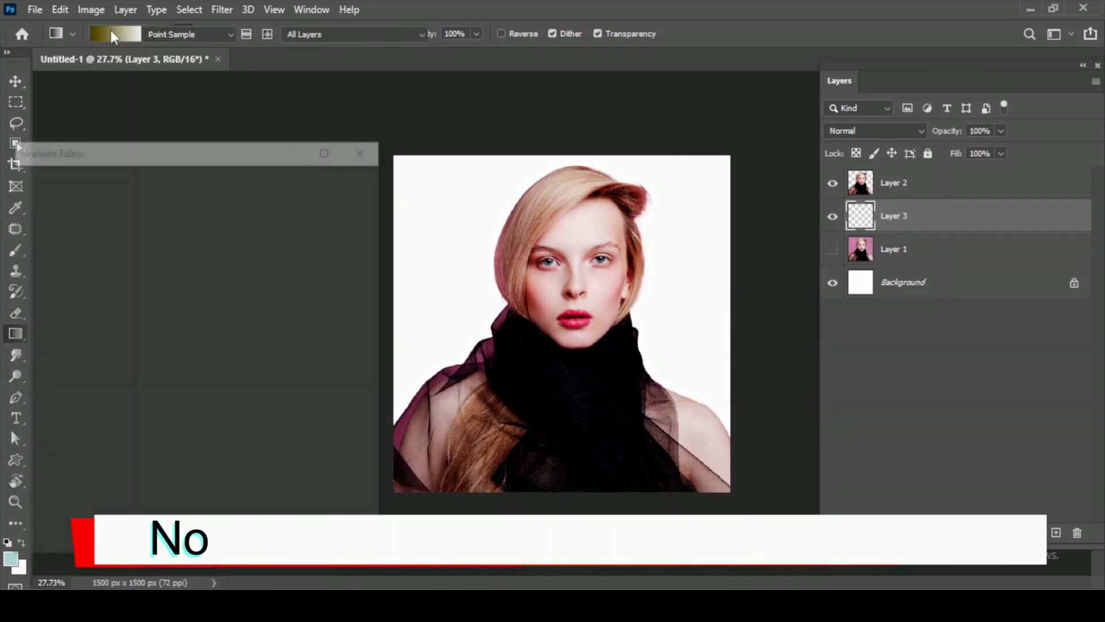
drag(120, 149, 313, 175)
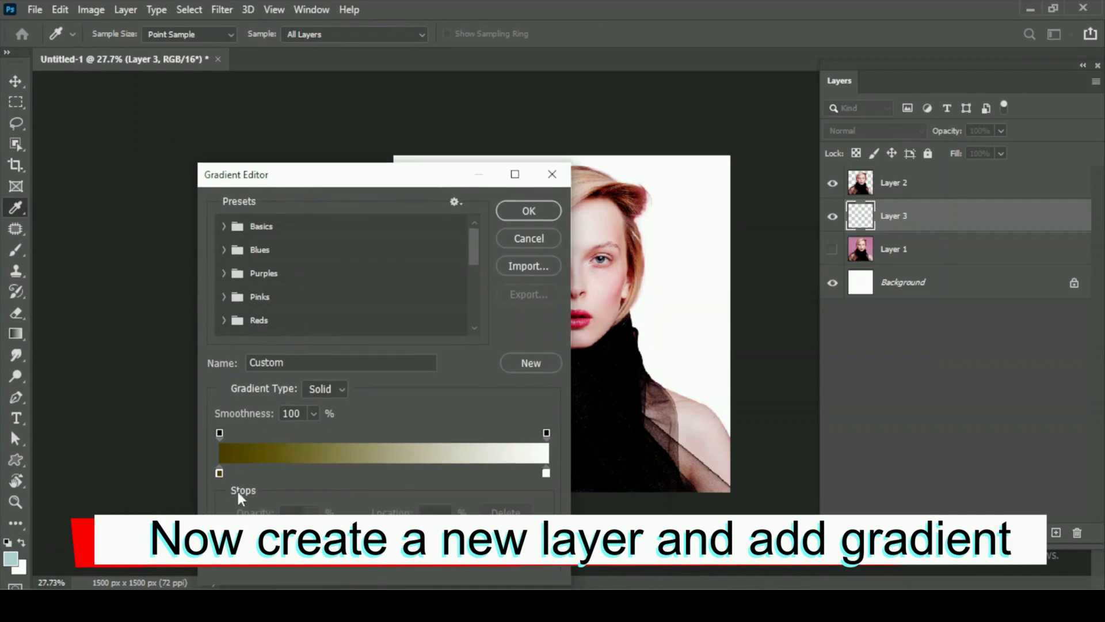
click(219, 472)
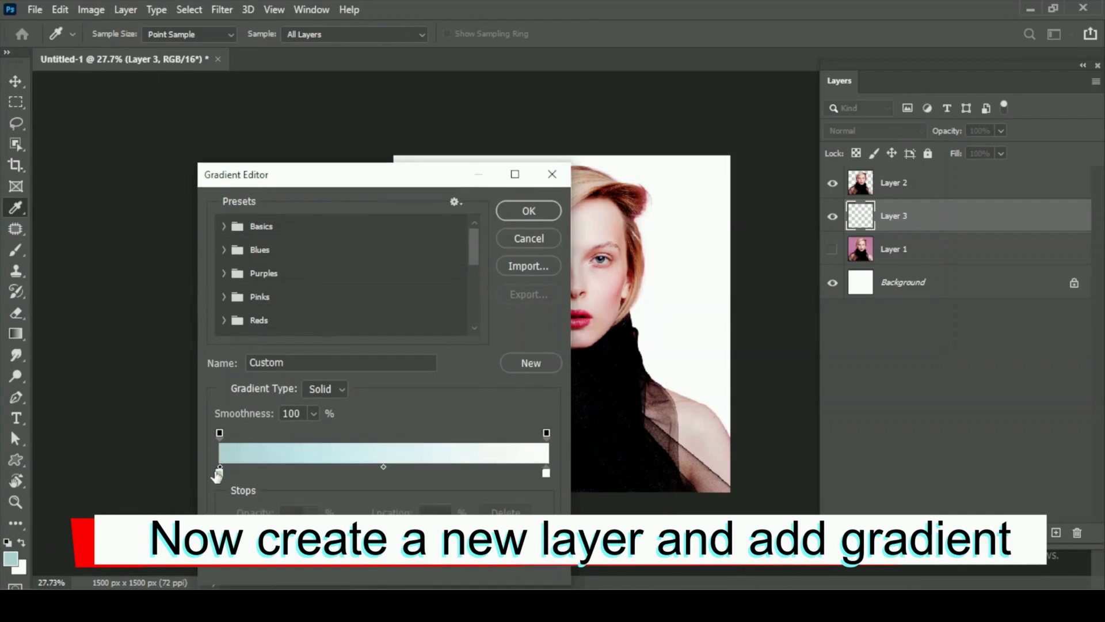
click(546, 473)
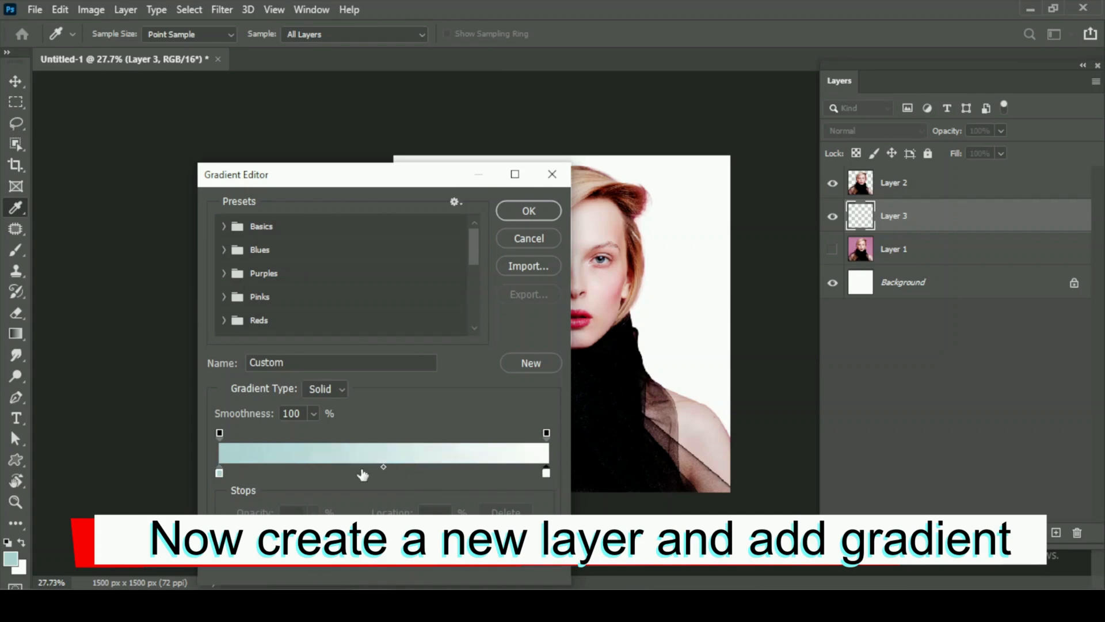
click(519, 210)
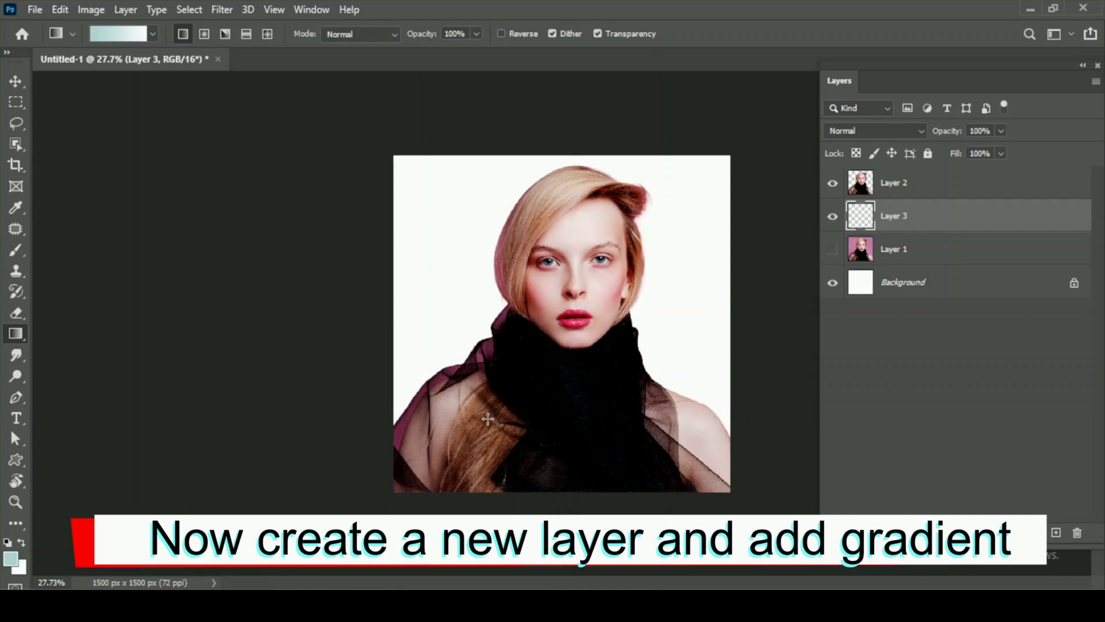
Fill the empty layer with the linear gradient, light blue above fading to white below, and toggle its visibility to compare.
drag(483, 334, 469, 267)
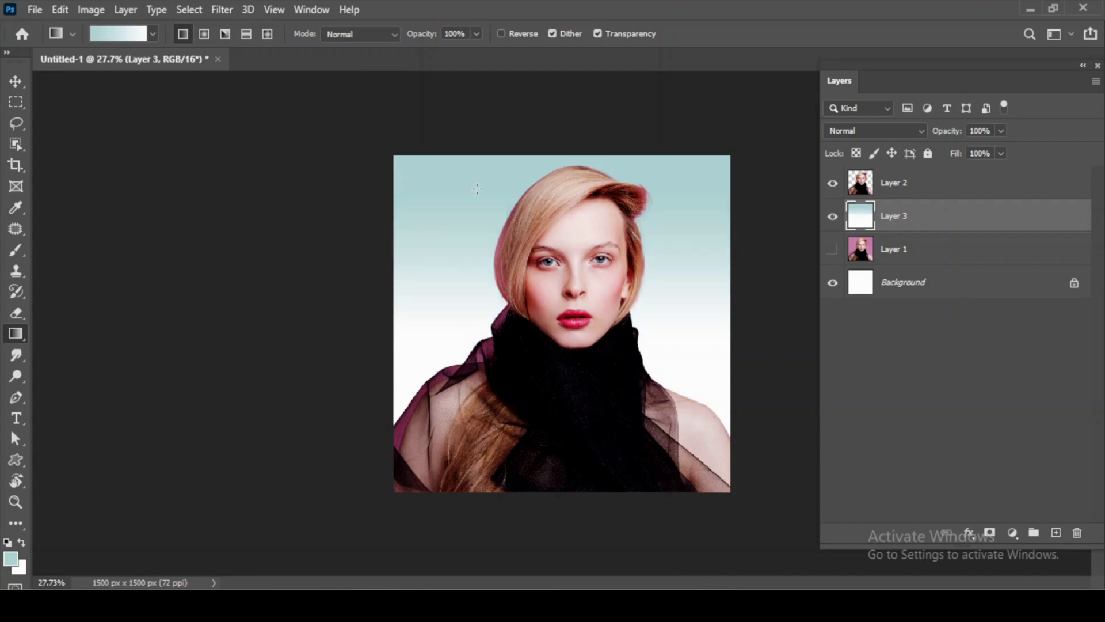
key(ctrl+z)
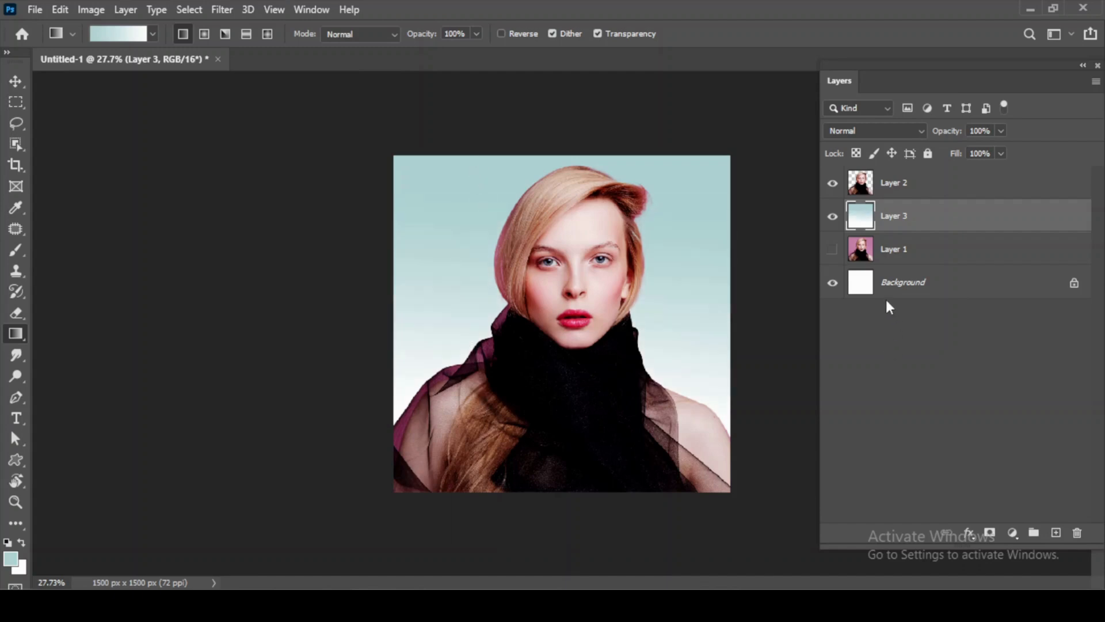
click(834, 219)
click(834, 219)
click(834, 218)
click(834, 219)
scroll(531, 186, up, 1)
scroll(531, 185, up, 2)
scroll(712, 203, down, 2)
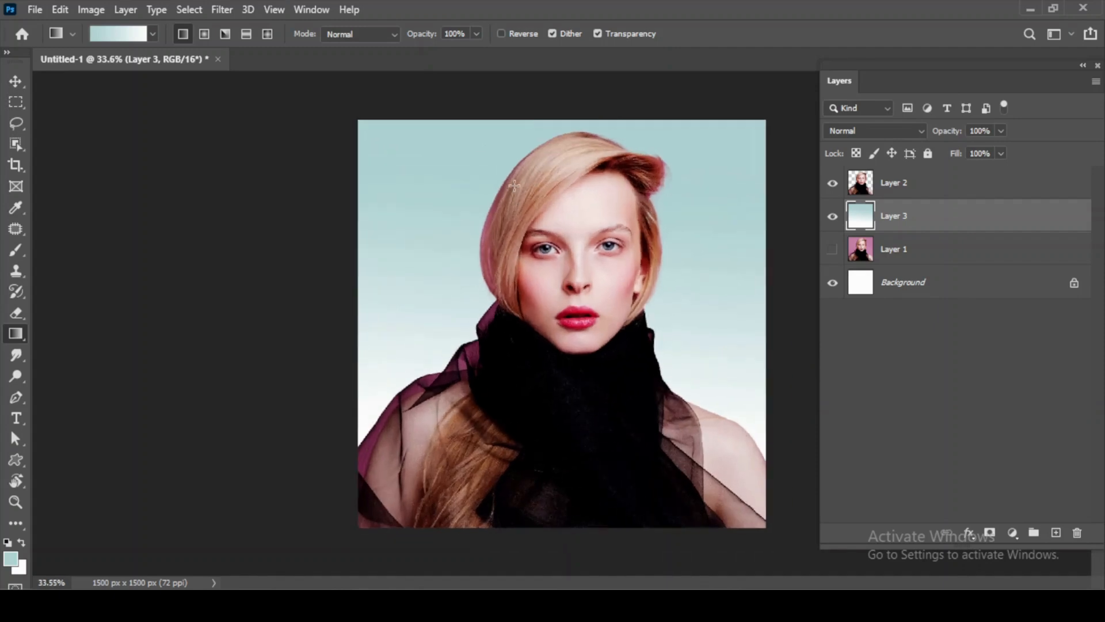
Add 14% uniform monochromatic noise to the light-blue gradient layer and inspect the grain.
scroll(712, 204, up, 1)
click(221, 9)
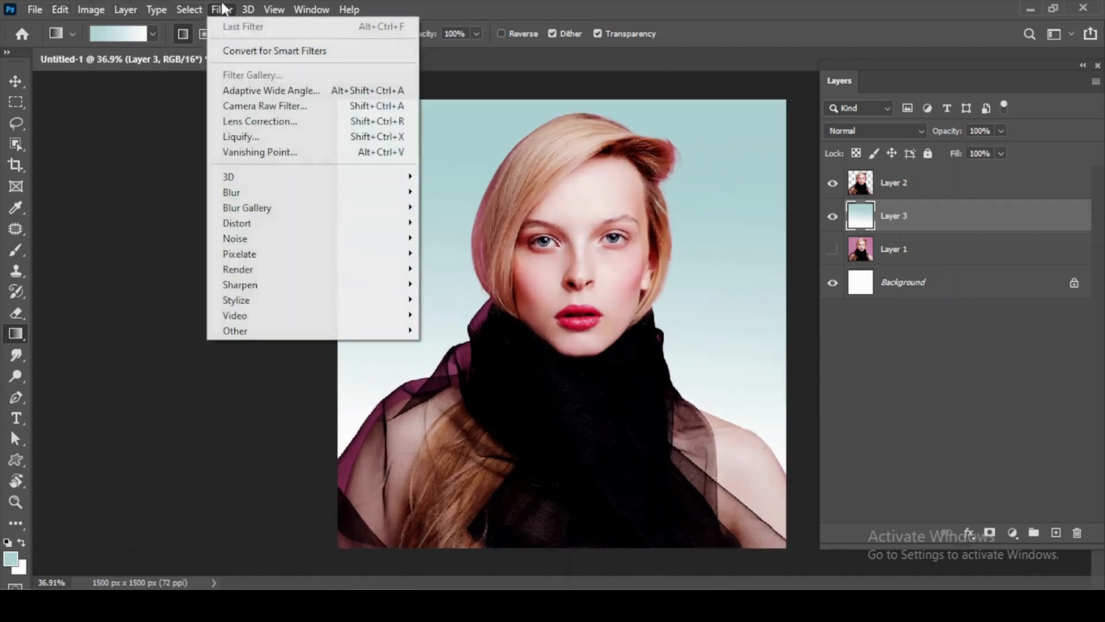
mouse_move(303, 238)
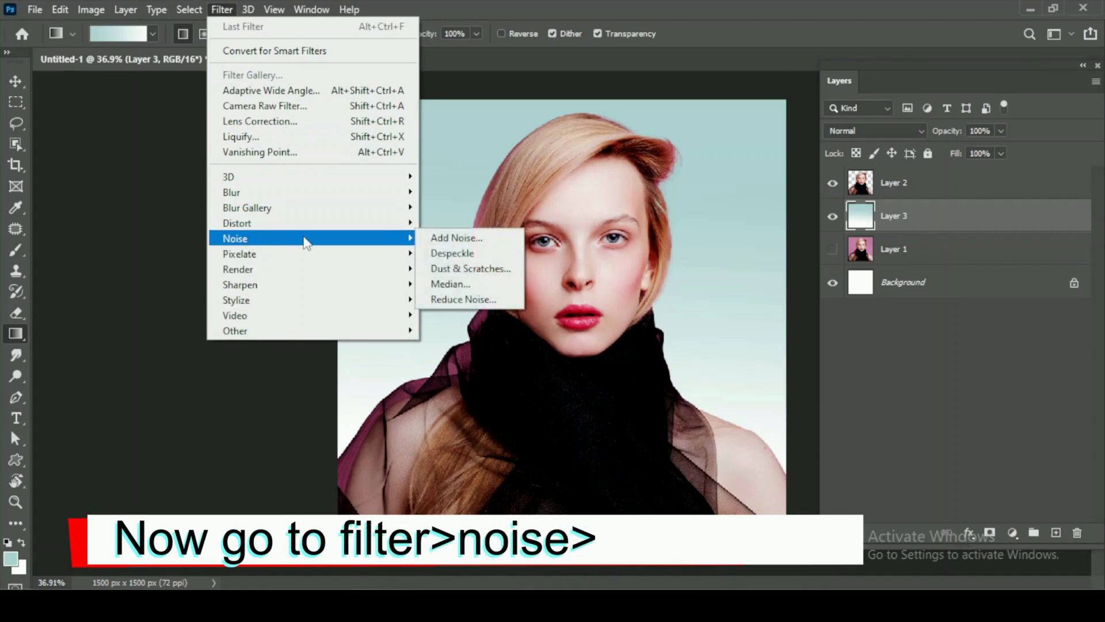
click(482, 239)
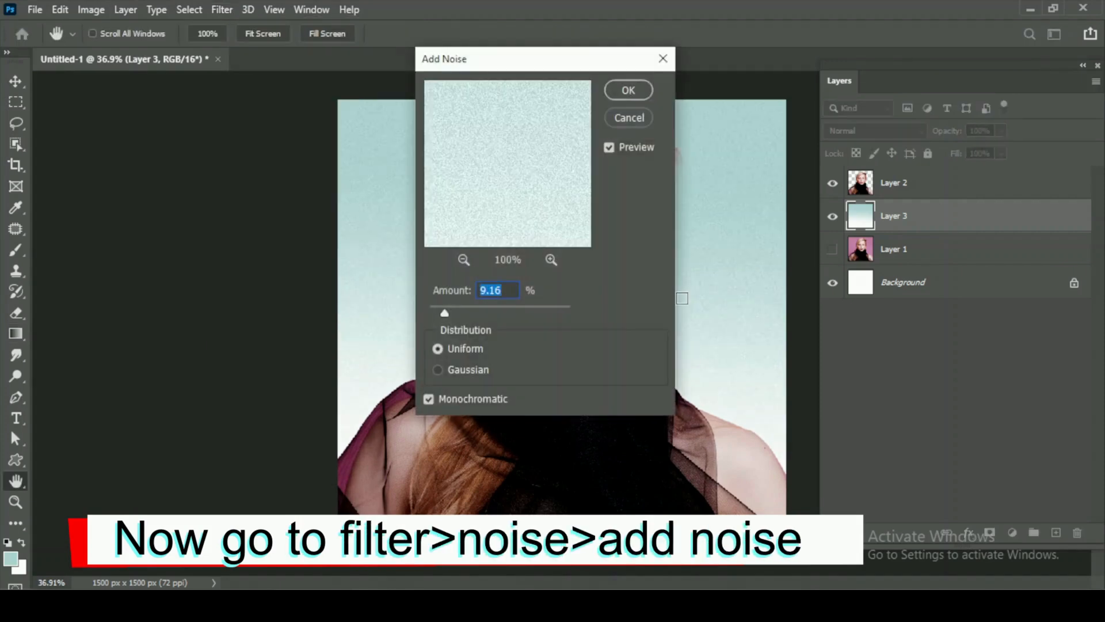
text(14)
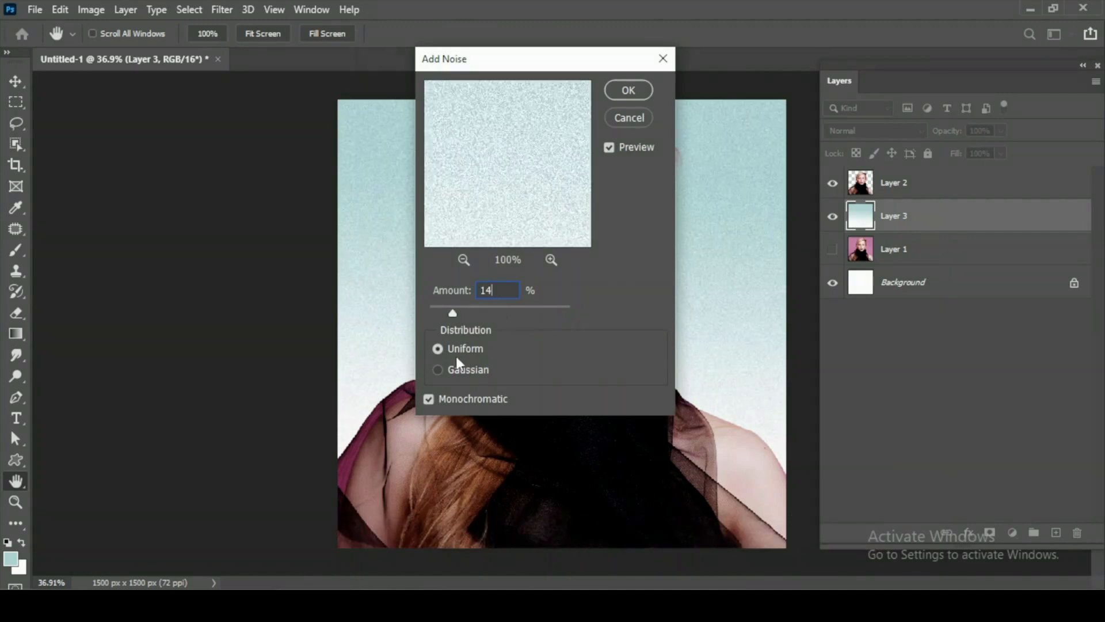
click(629, 90)
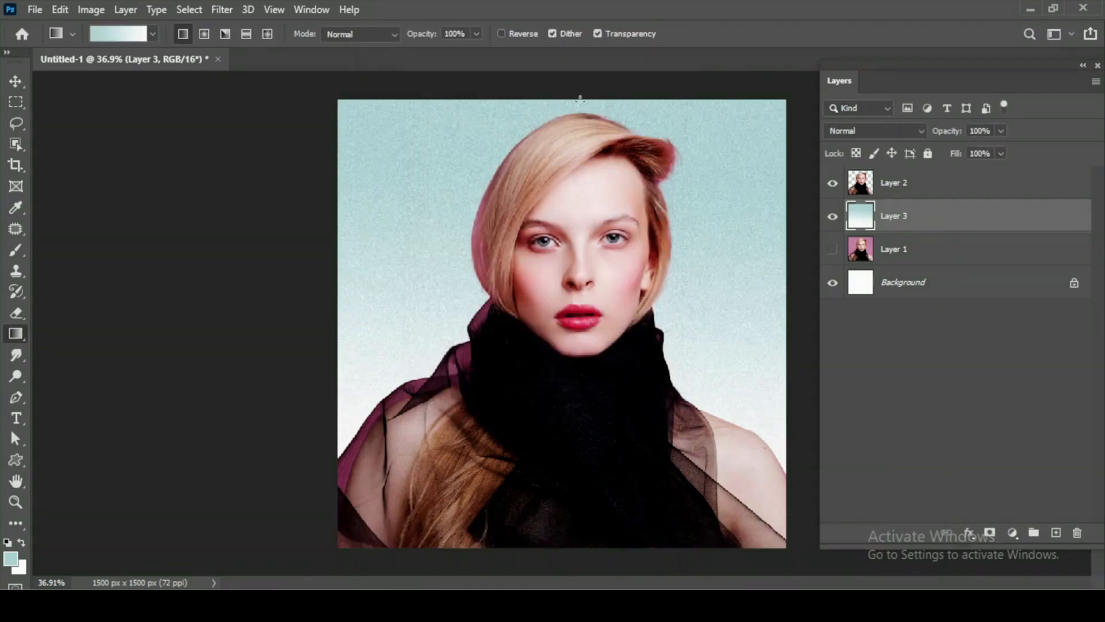
scroll(466, 131, up, 1)
scroll(465, 131, up, 2)
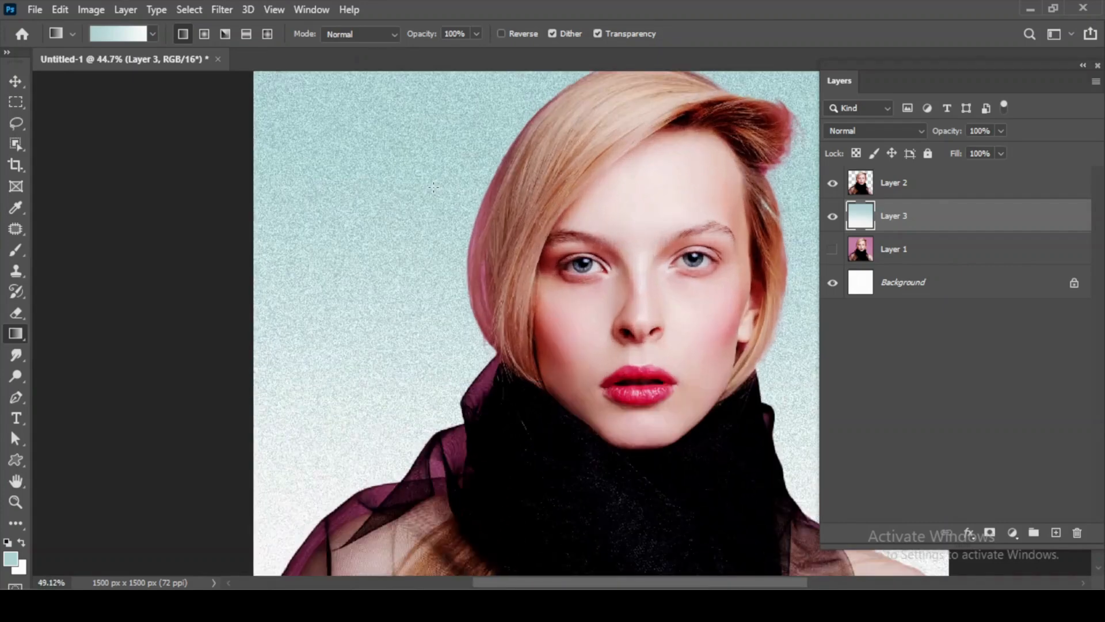
scroll(433, 187, down, 4)
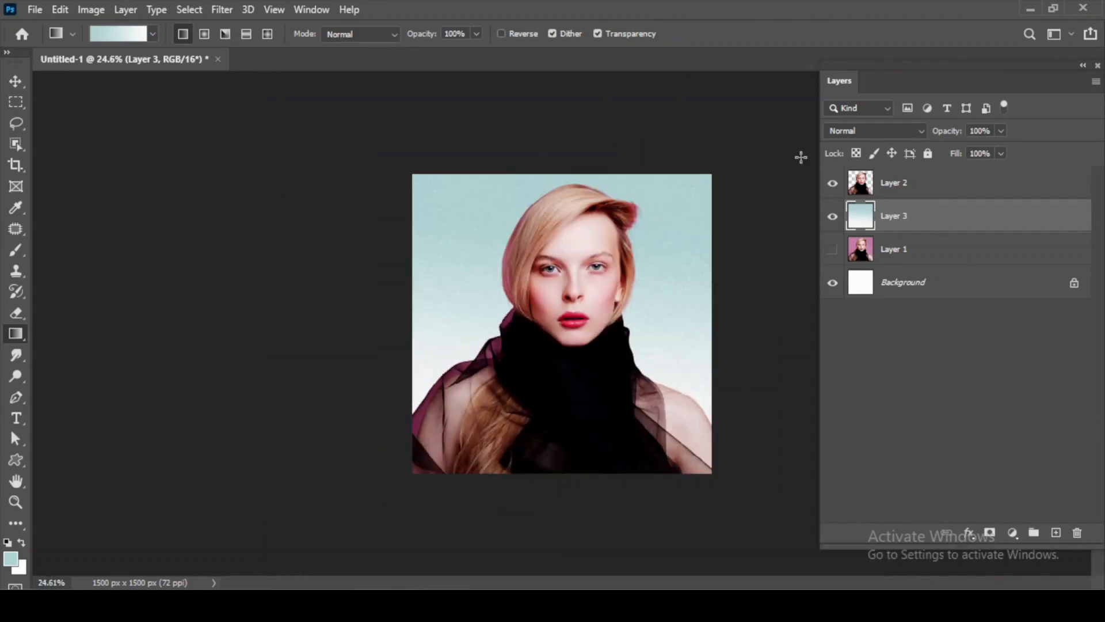
scroll(526, 108, up, 1)
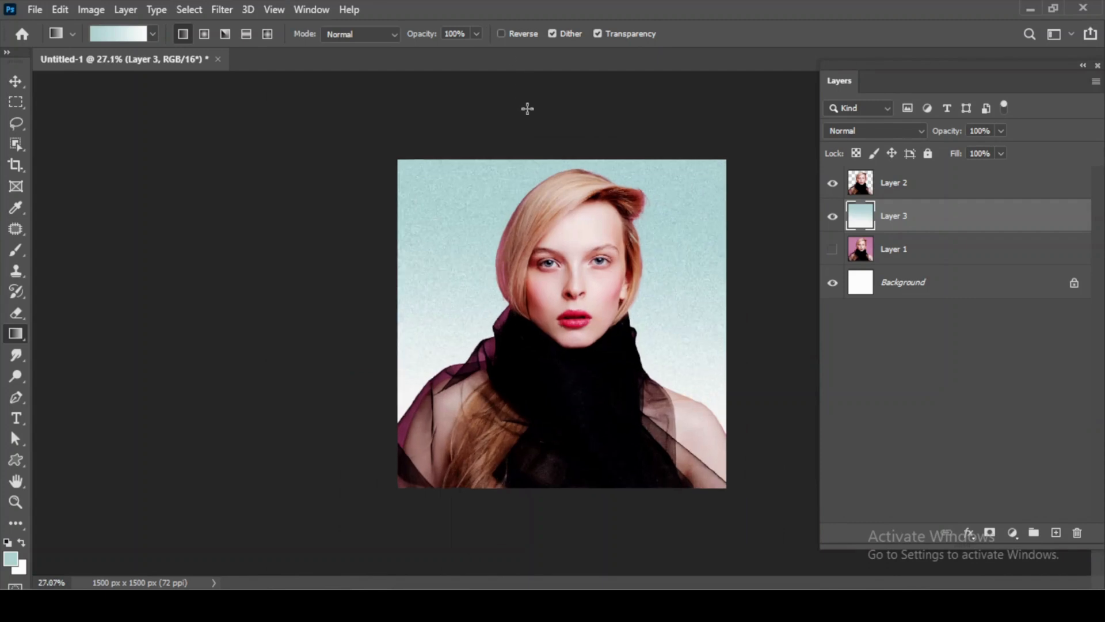
Add a Hue/Saturation adjustment with saturation -100 above the woman's layer, clip it to that layer, and toggle it to compare.
click(910, 187)
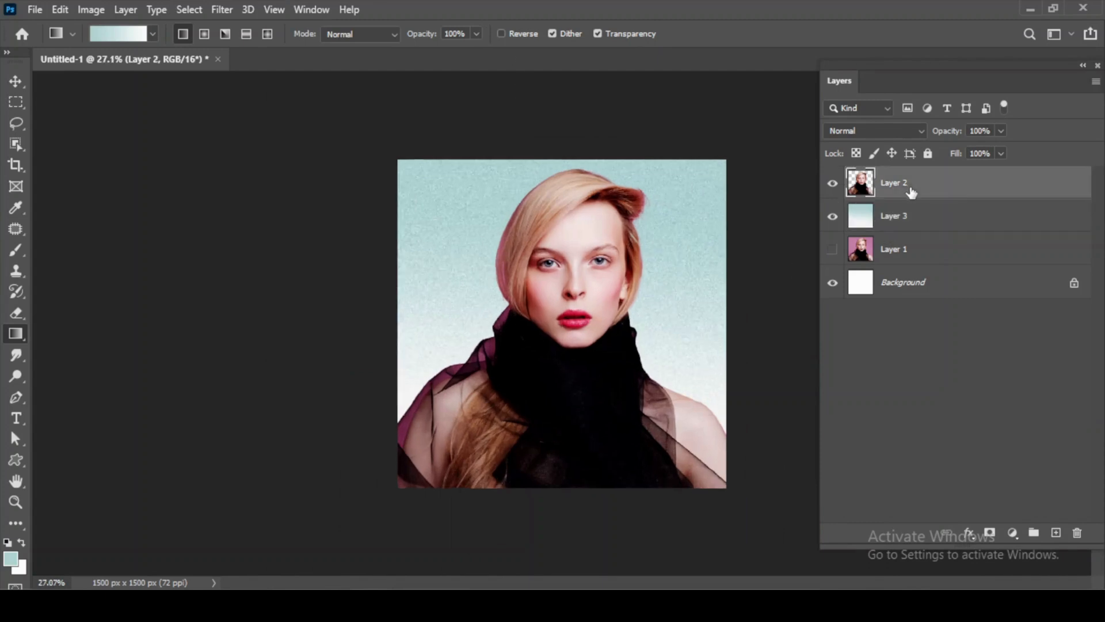
click(1012, 533)
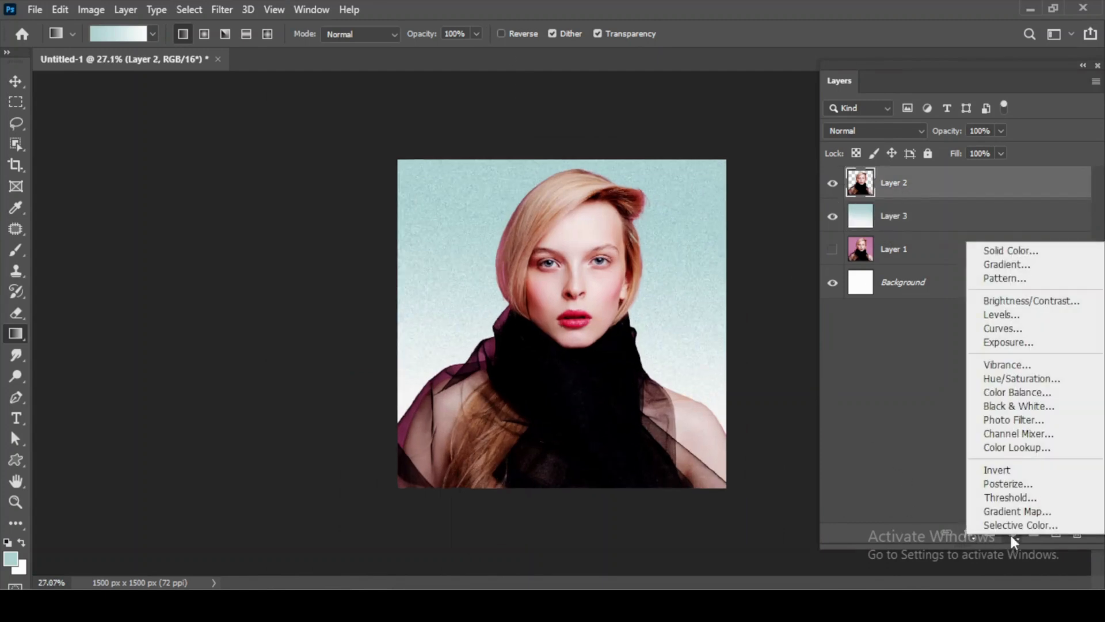
click(1022, 378)
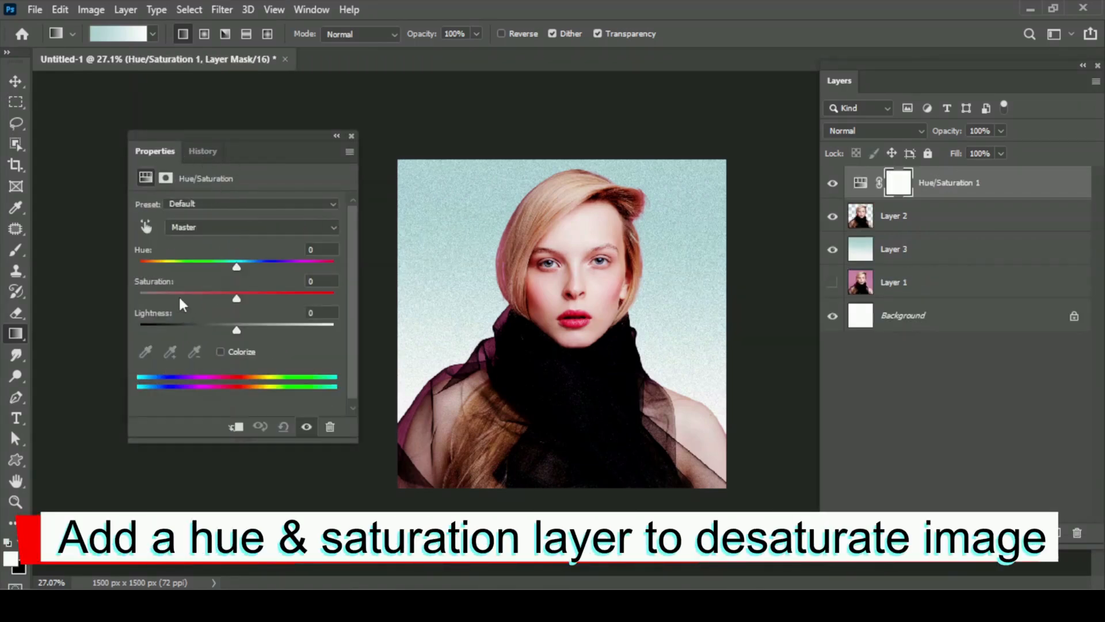
drag(179, 294, 139, 300)
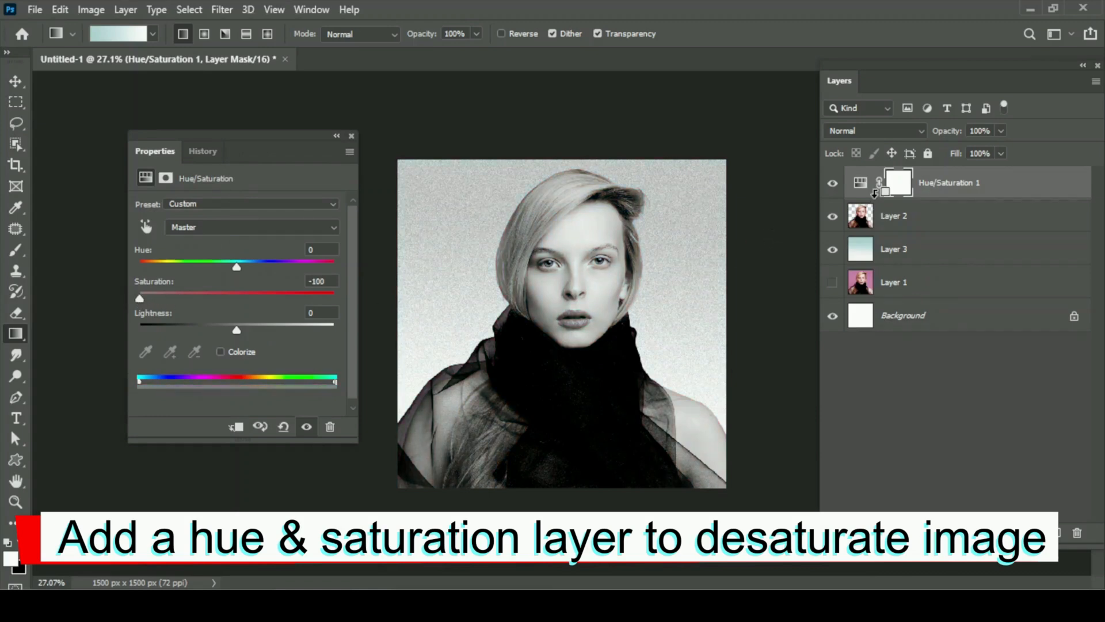
alt+click(875, 194)
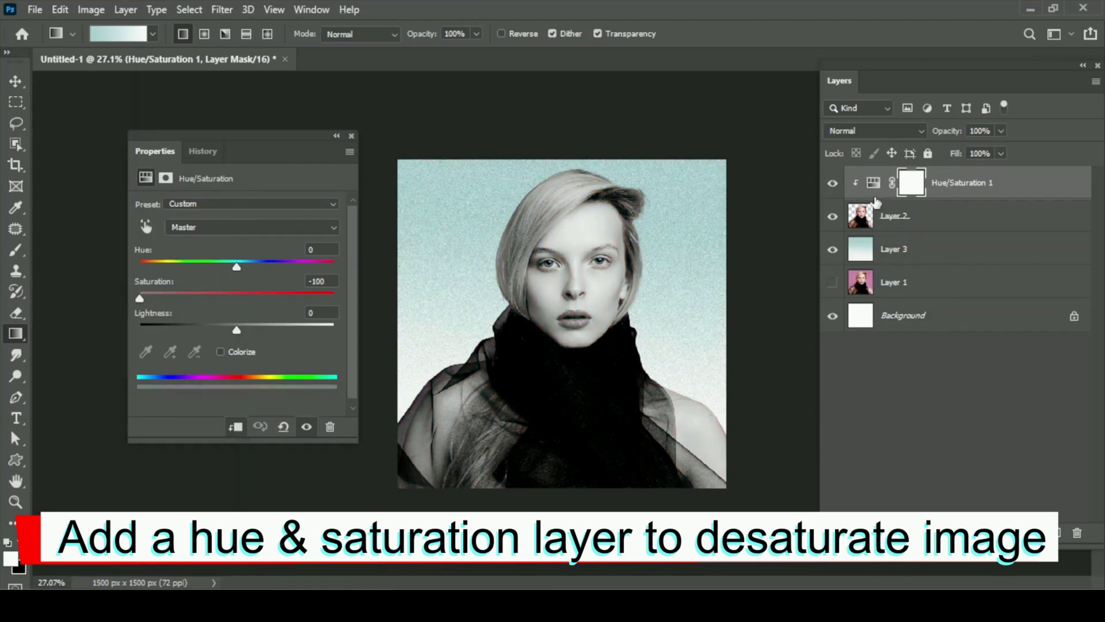
click(832, 183)
click(832, 183)
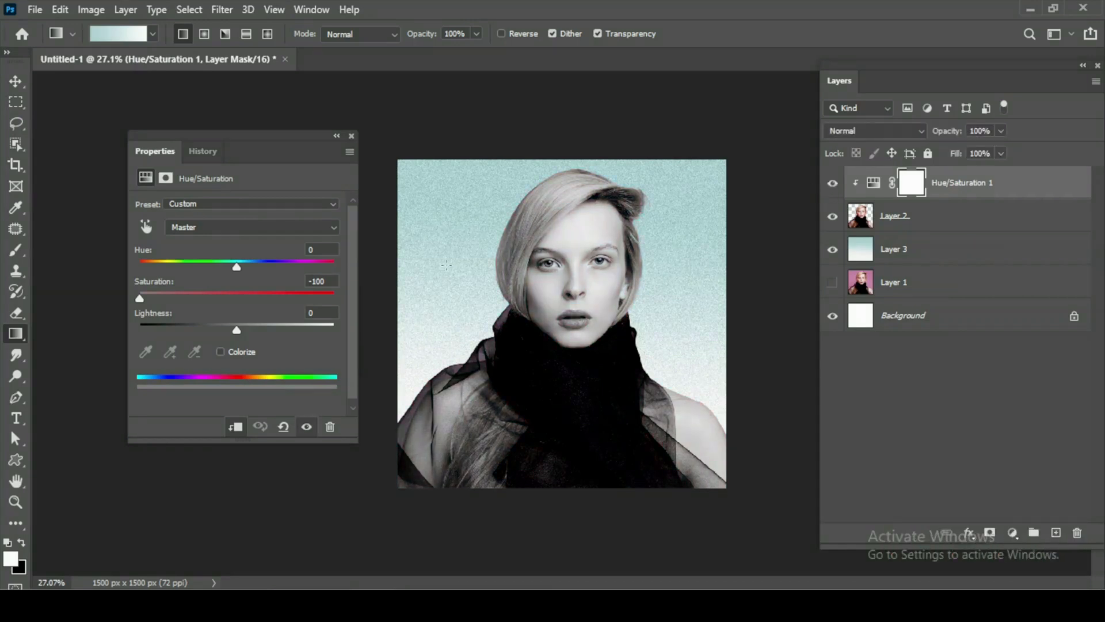
click(351, 136)
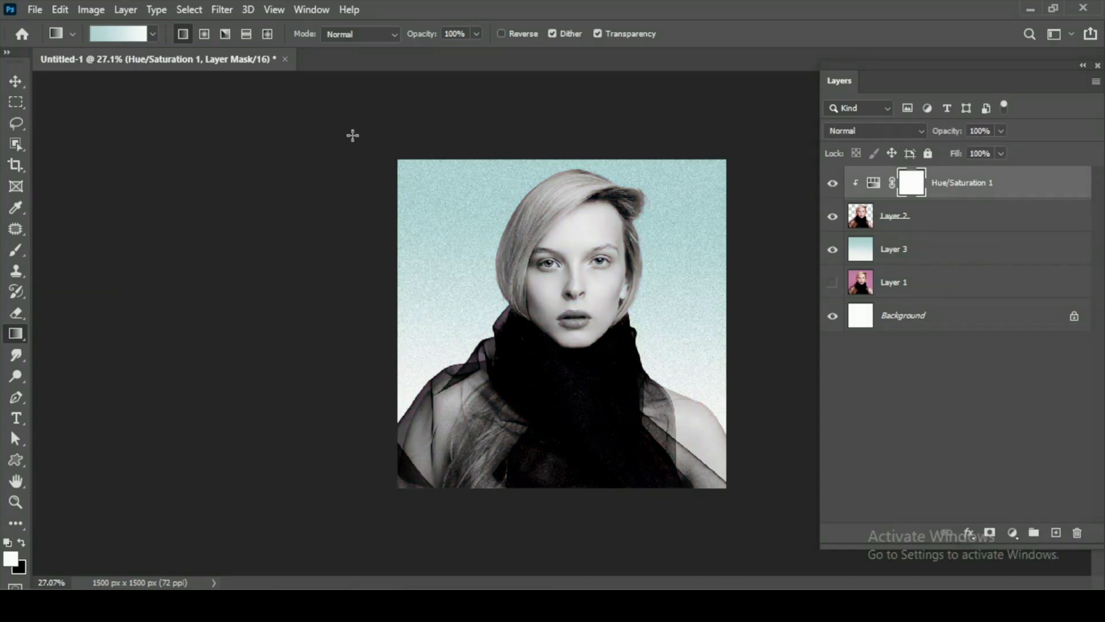
Add a Gradient Map adjustment clipped to the woman's layer and apply the custom preset running from navy through crimson and green to pale blue.
click(1012, 532)
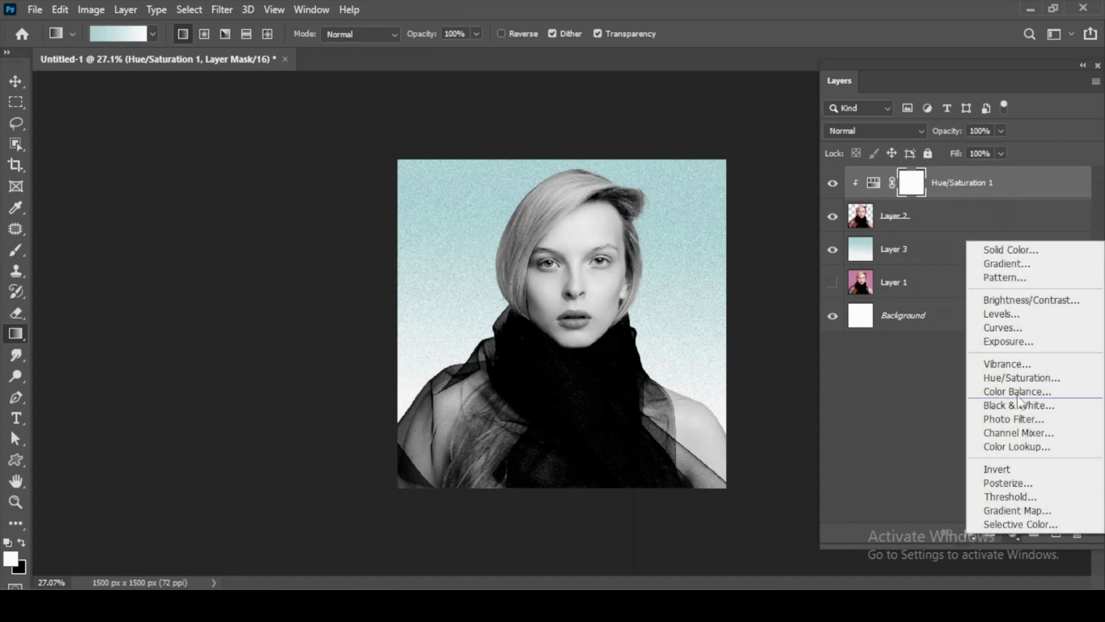
click(1018, 511)
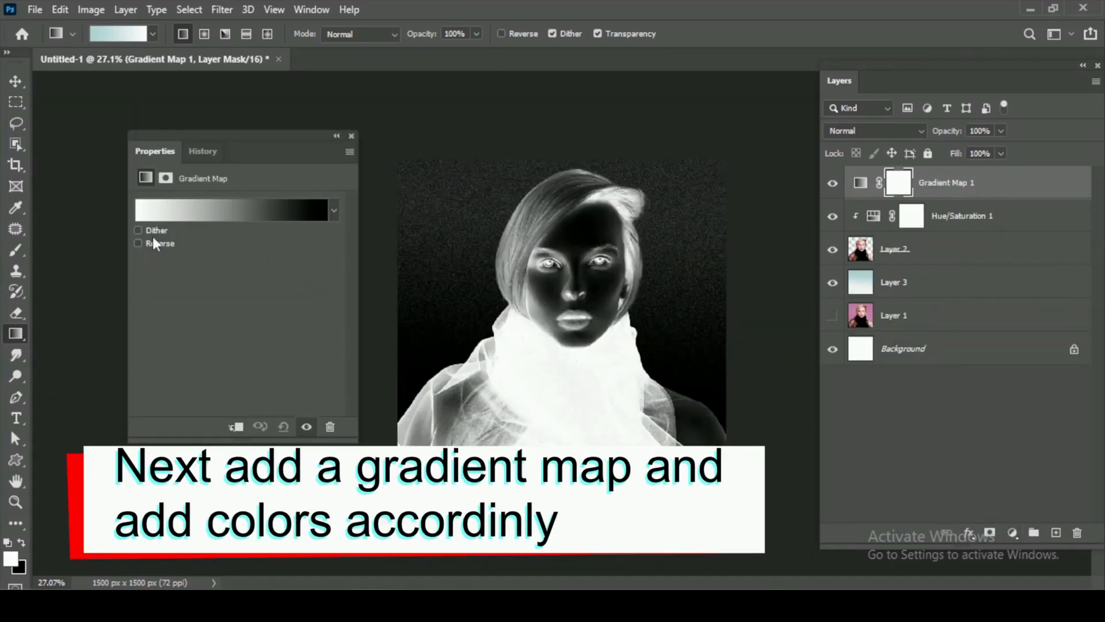
alt+click(878, 199)
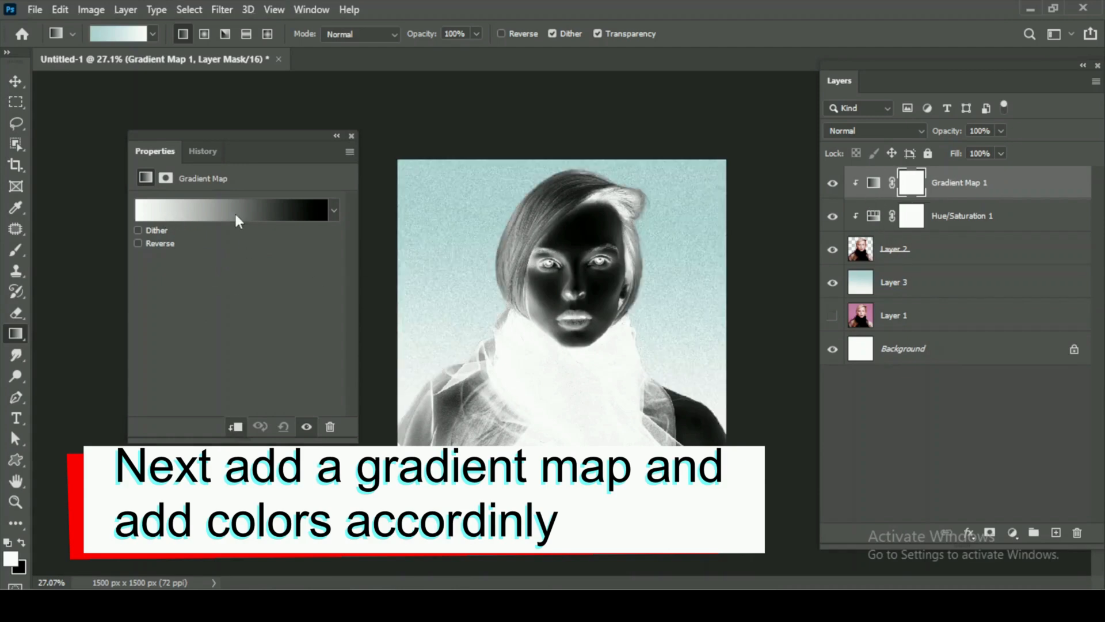
click(213, 201)
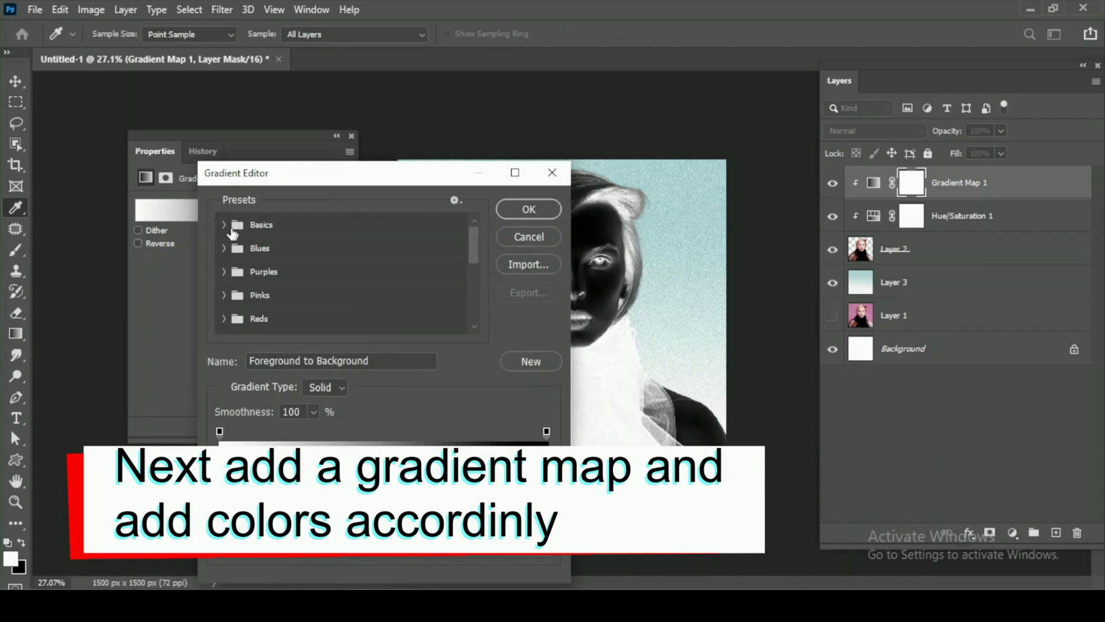
scroll(253, 248, down, 5)
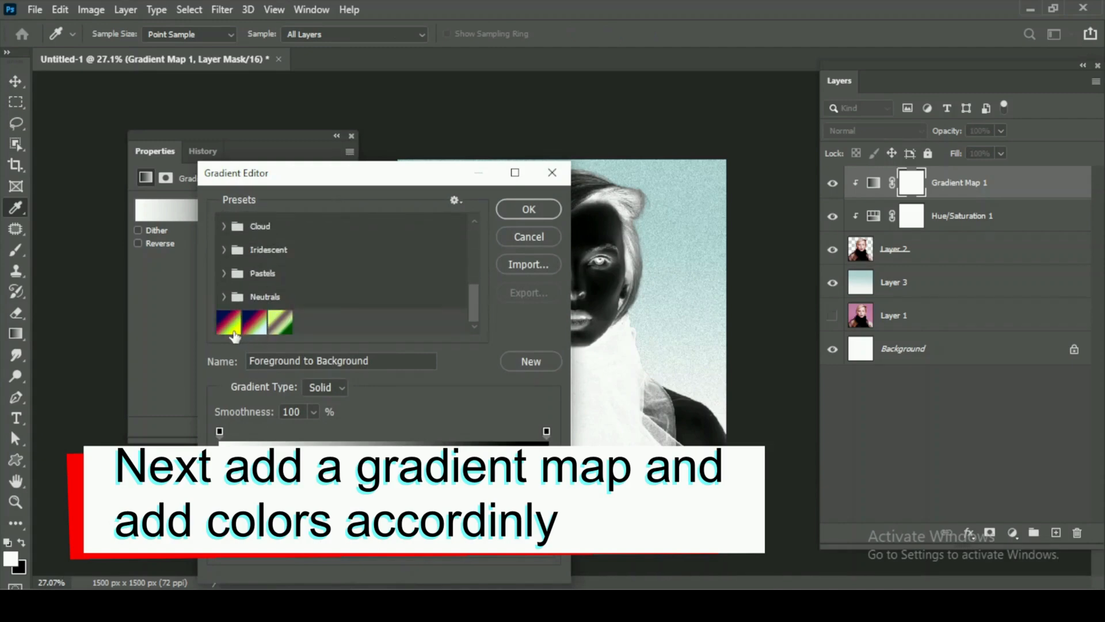
click(248, 324)
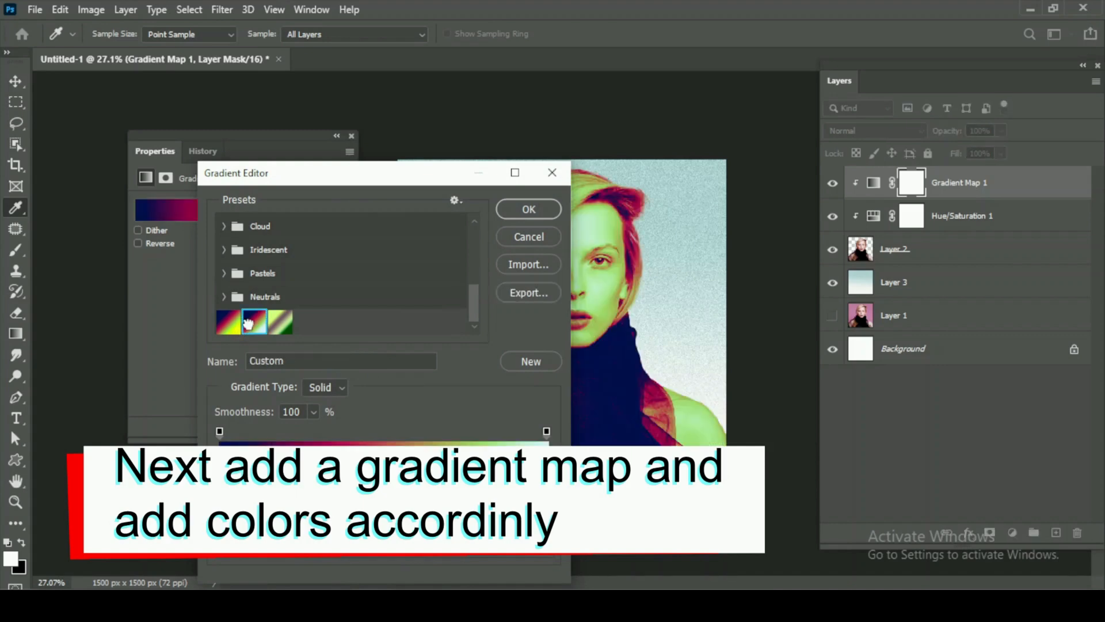
Accept the gradient map's navy first stop, set the crimson stop at 33% to a01c48, apply the gradient, and toggle the adjustment to compare.
drag(146, 118, 212, 127)
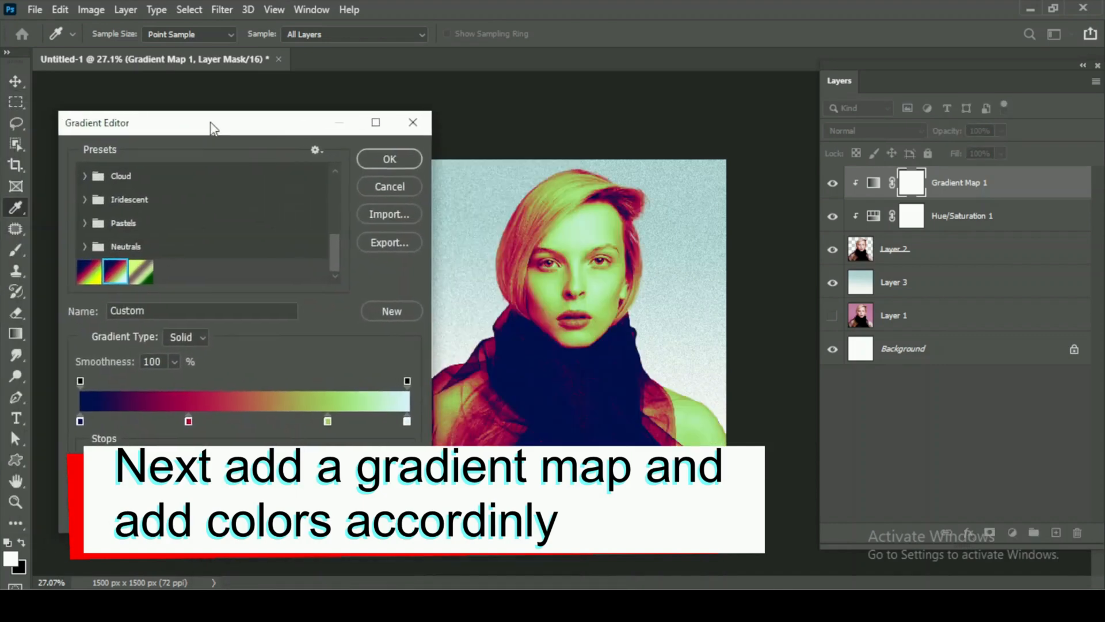
double_click(80, 421)
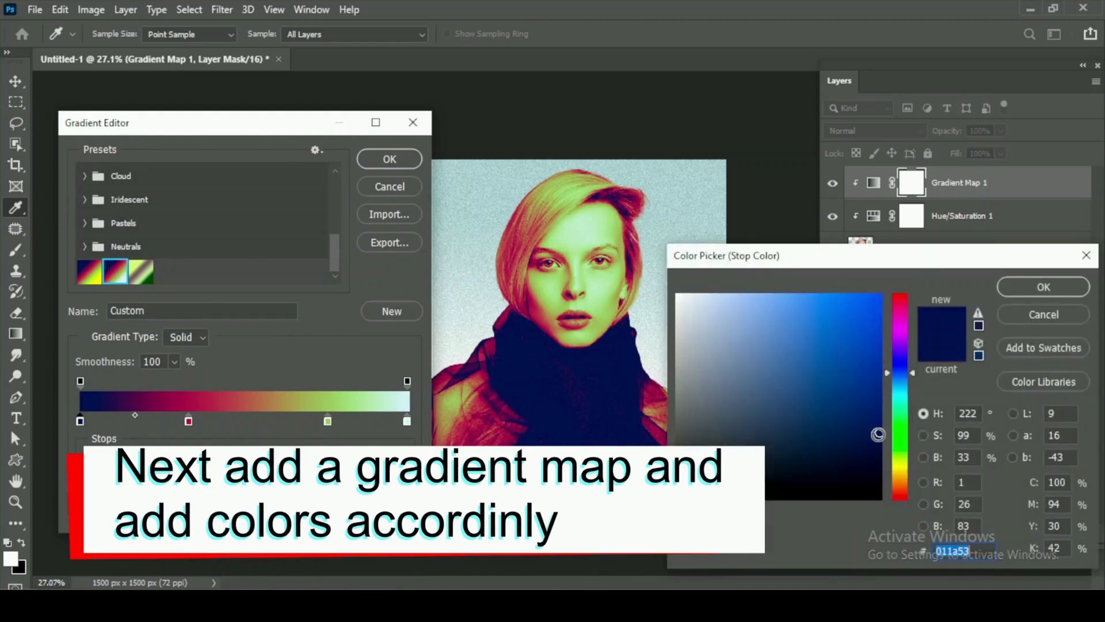
click(1043, 288)
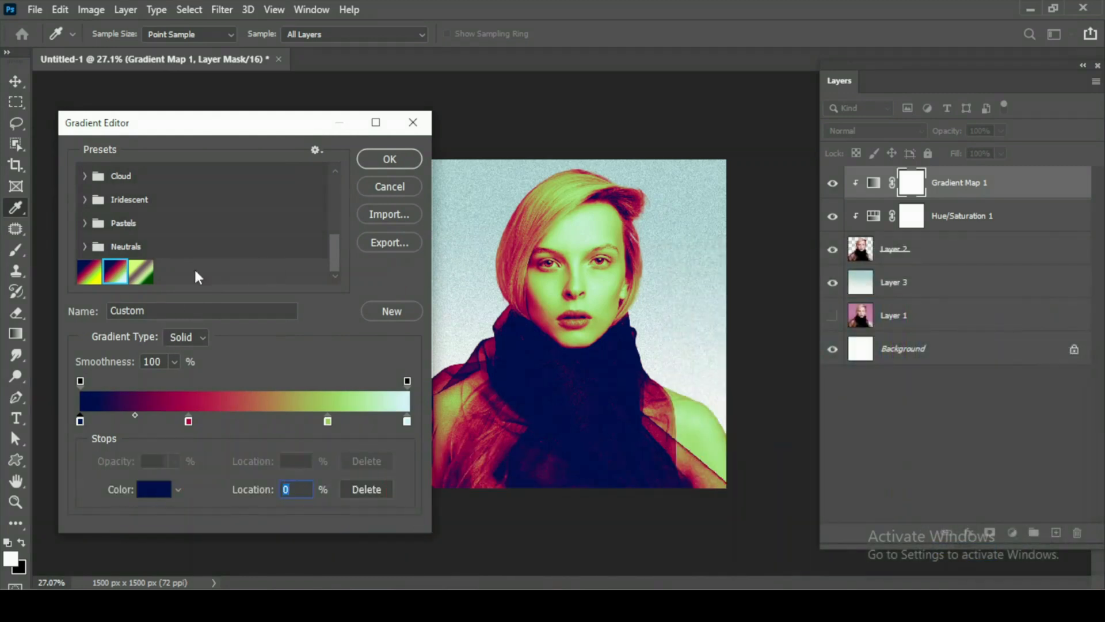
mouse_move(235, 136)
mouse_down()
mouse_move(202, 133)
mouse_move(210, 151)
mouse_move(217, 144)
mouse_up()
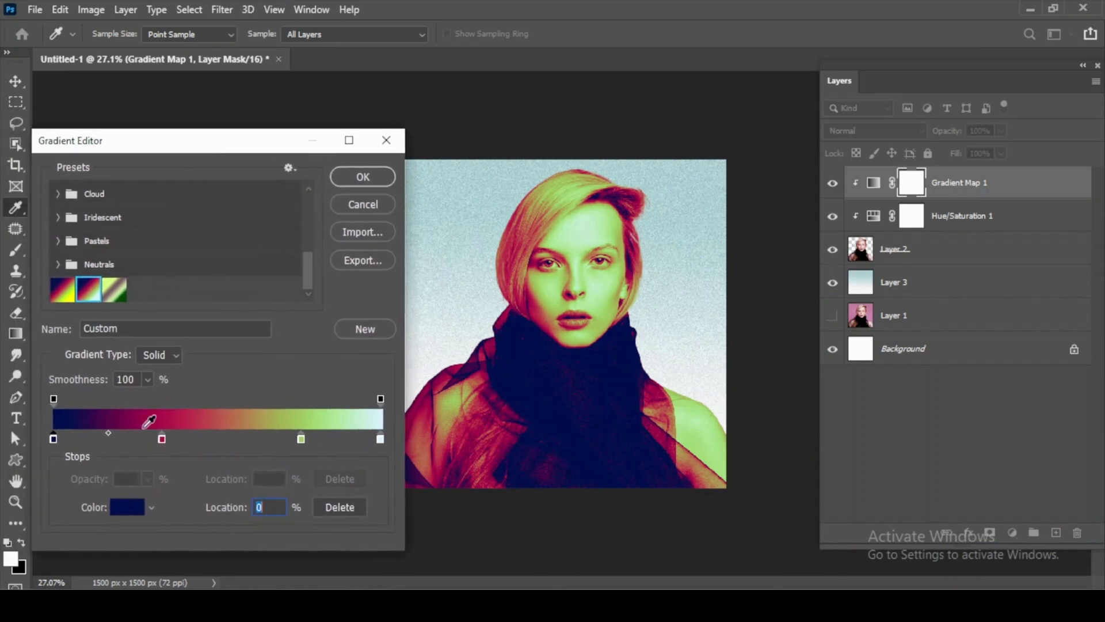
double_click(161, 440)
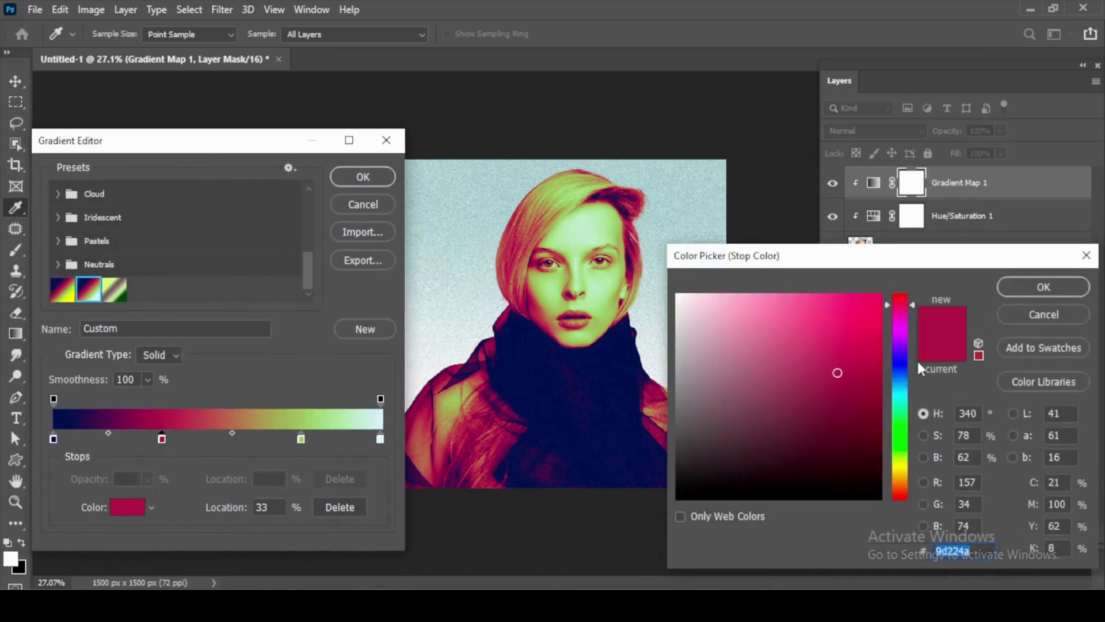
drag(842, 374, 846, 370)
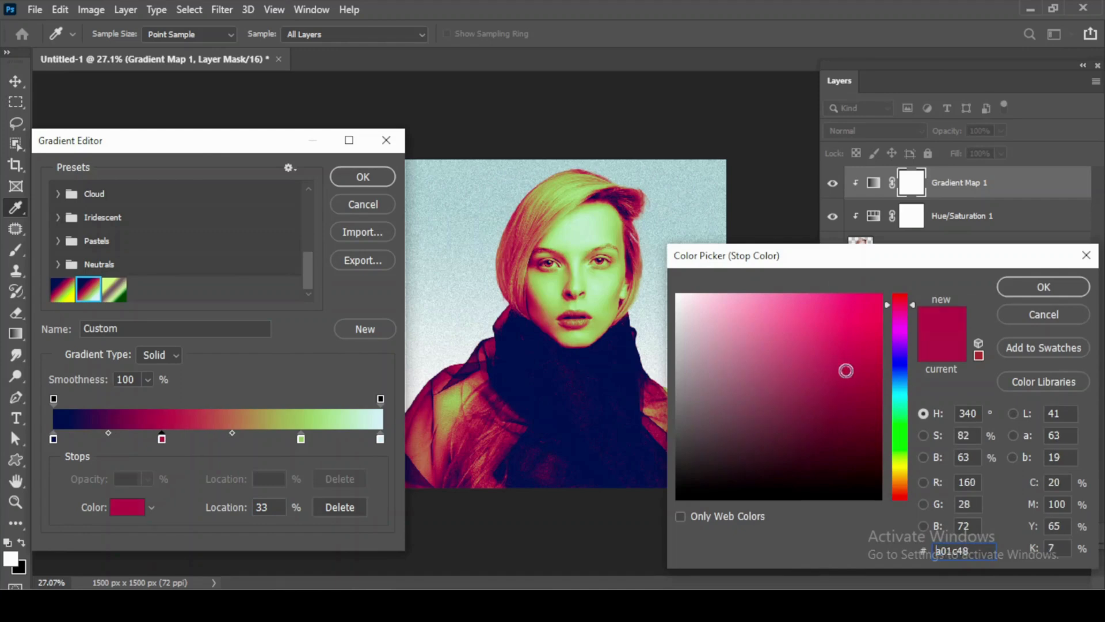
click(1059, 291)
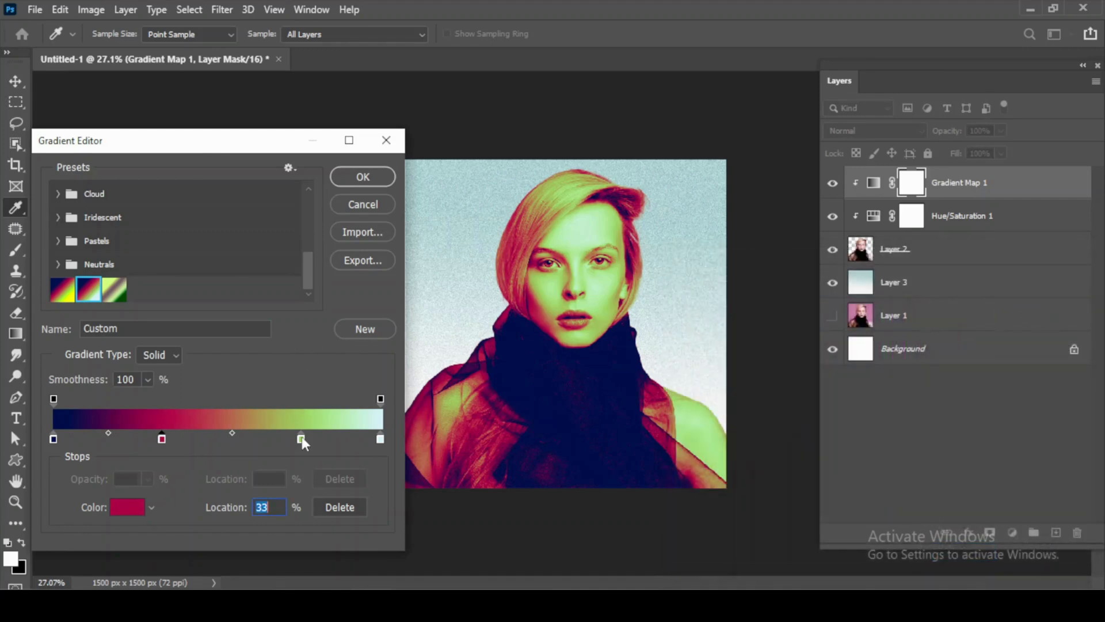
click(362, 179)
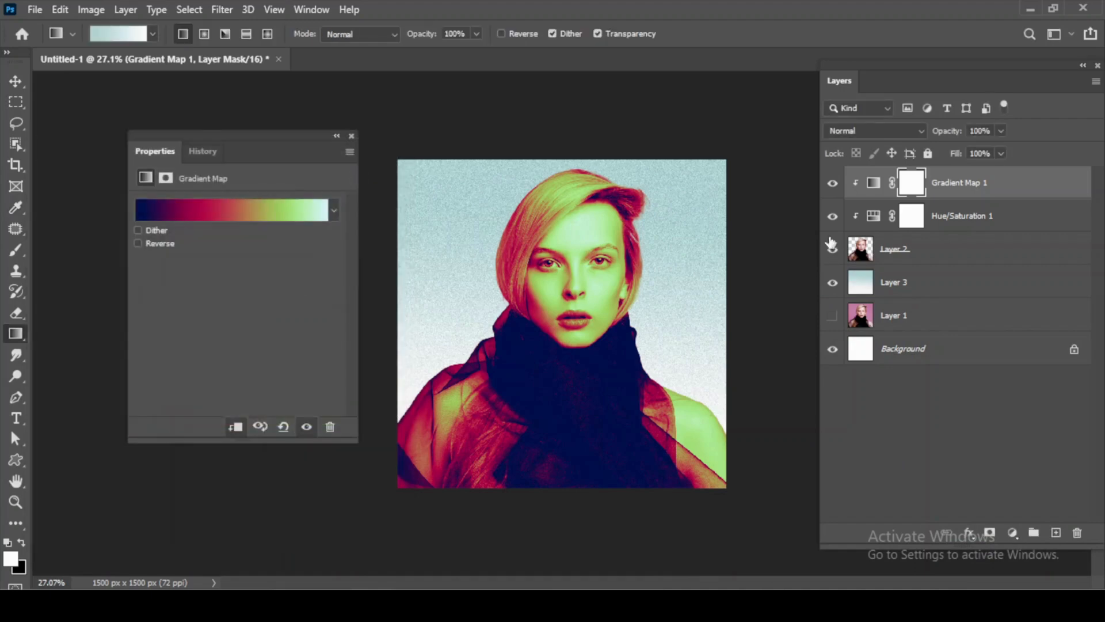
click(833, 182)
click(833, 181)
click(833, 182)
click(833, 182)
scroll(334, 169, up, 2)
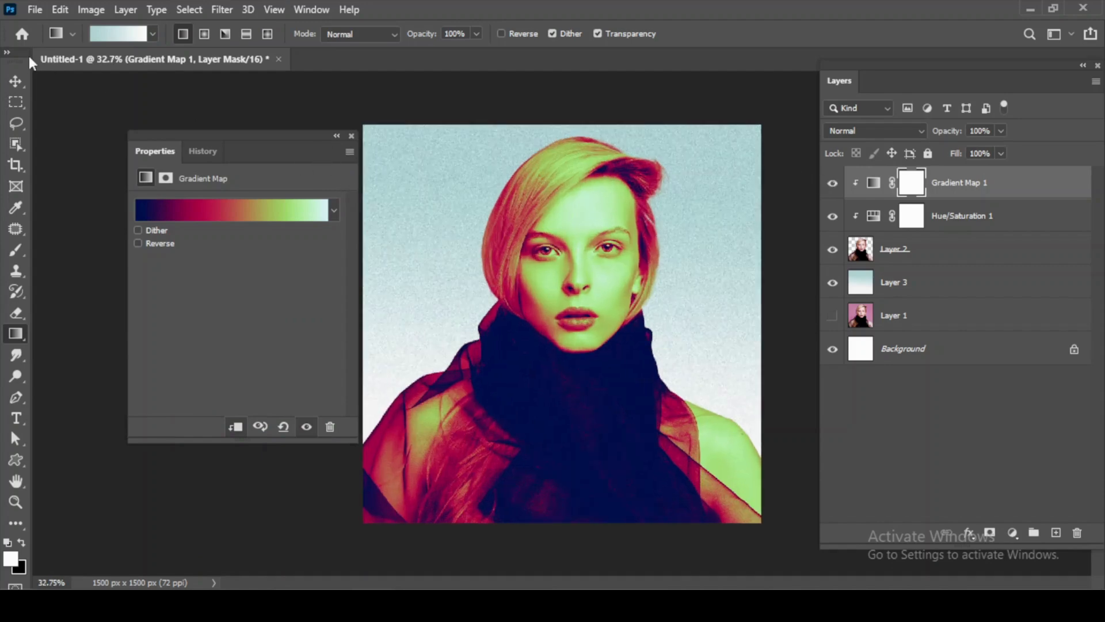
Open the Cover texture image and paste it into the portrait document as a new layer above the gradient map.
click(31, 12)
key(Escape)
key(ctrl+o)
click(213, 151)
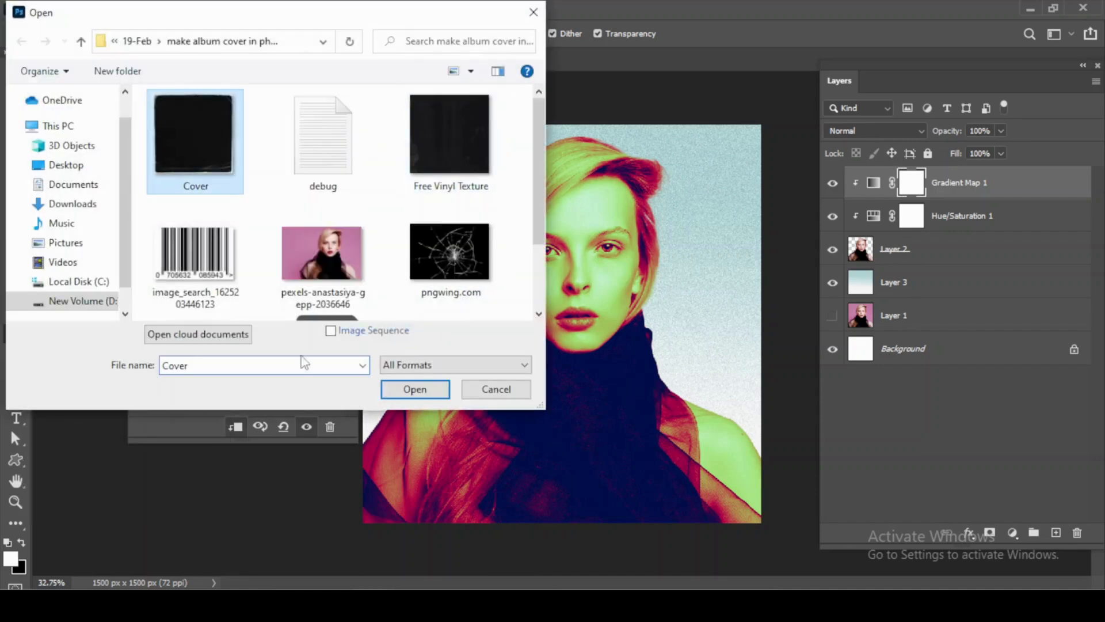
click(411, 389)
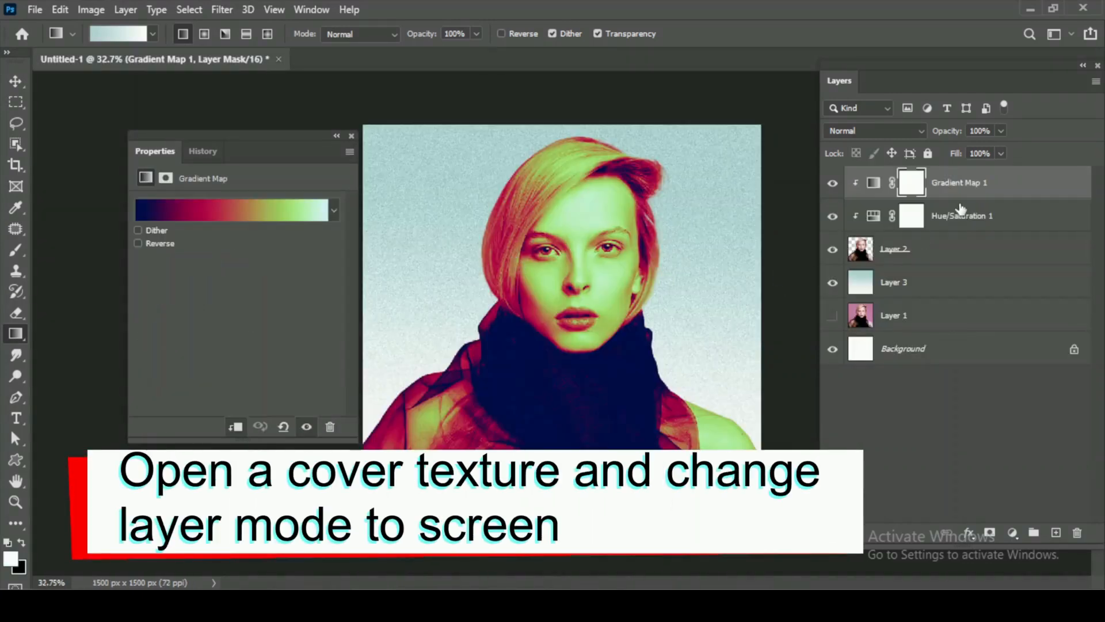
key(ctrl+v)
click(631, 264)
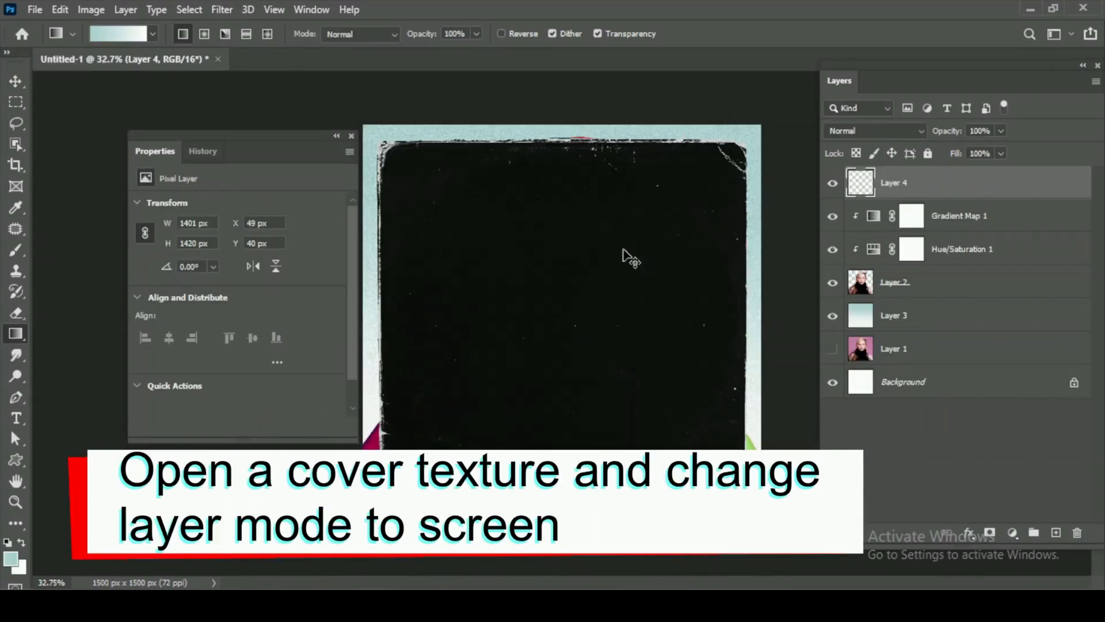
Scale the pasted cover texture from its center to about 112.5% so it fills the whole canvas.
key(ctrl+t)
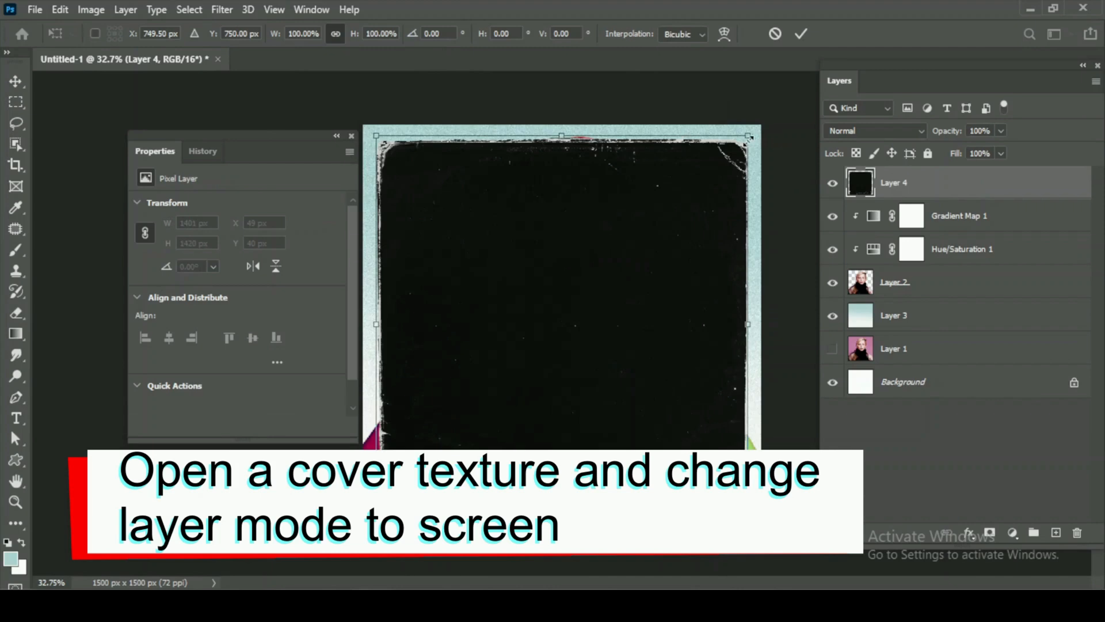
drag(749, 137, 772, 120)
key(Return)
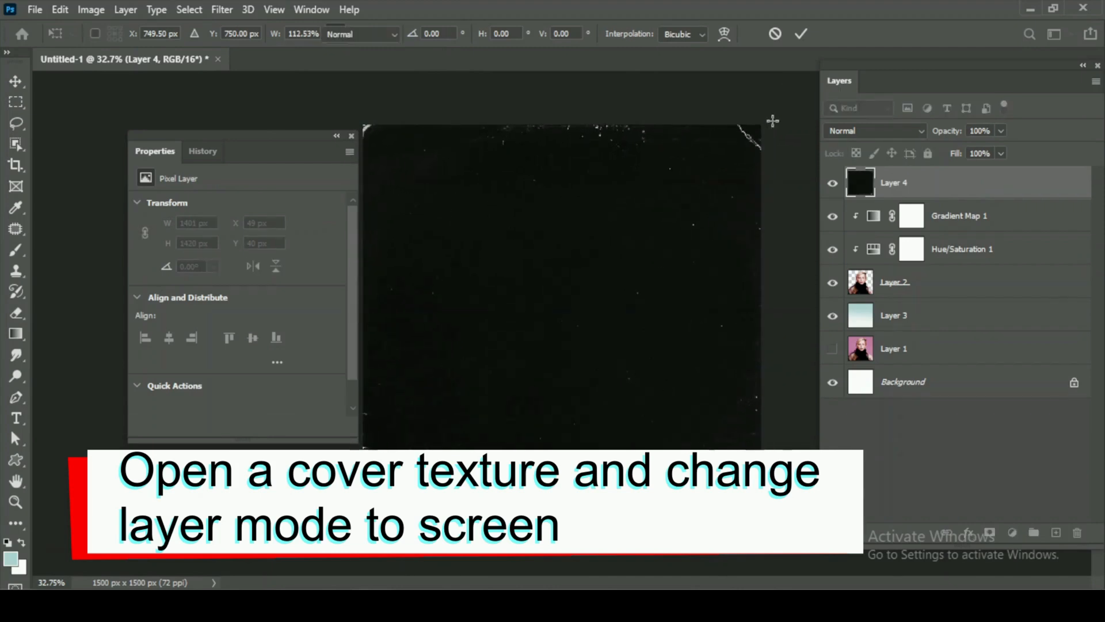
Set the cover texture layer's blend mode to Screen and toggle its visibility to compare.
click(860, 136)
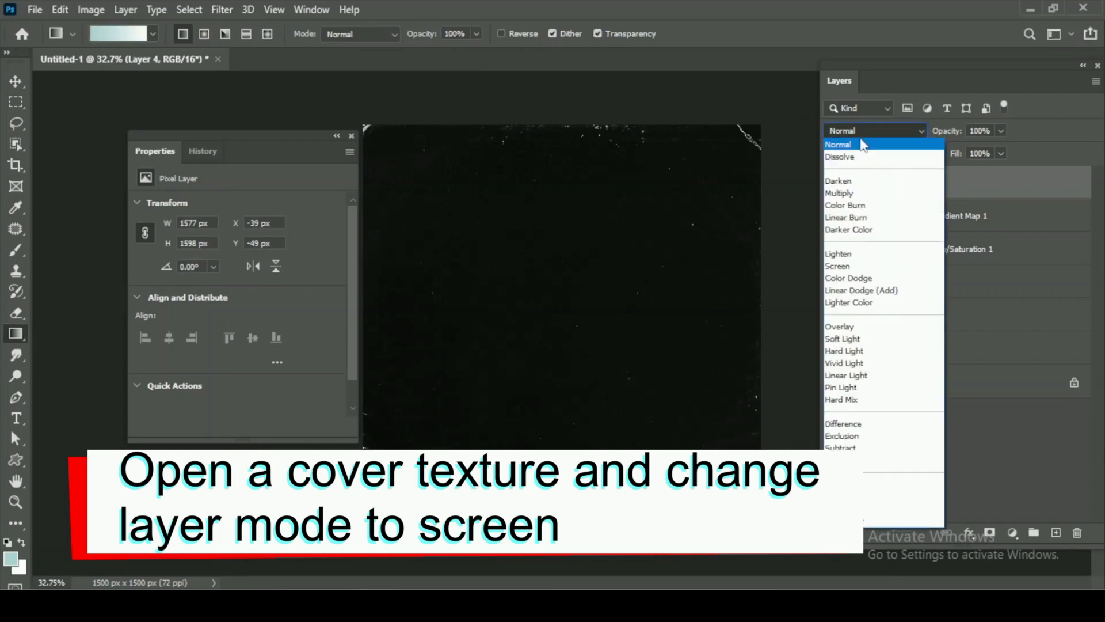
click(845, 265)
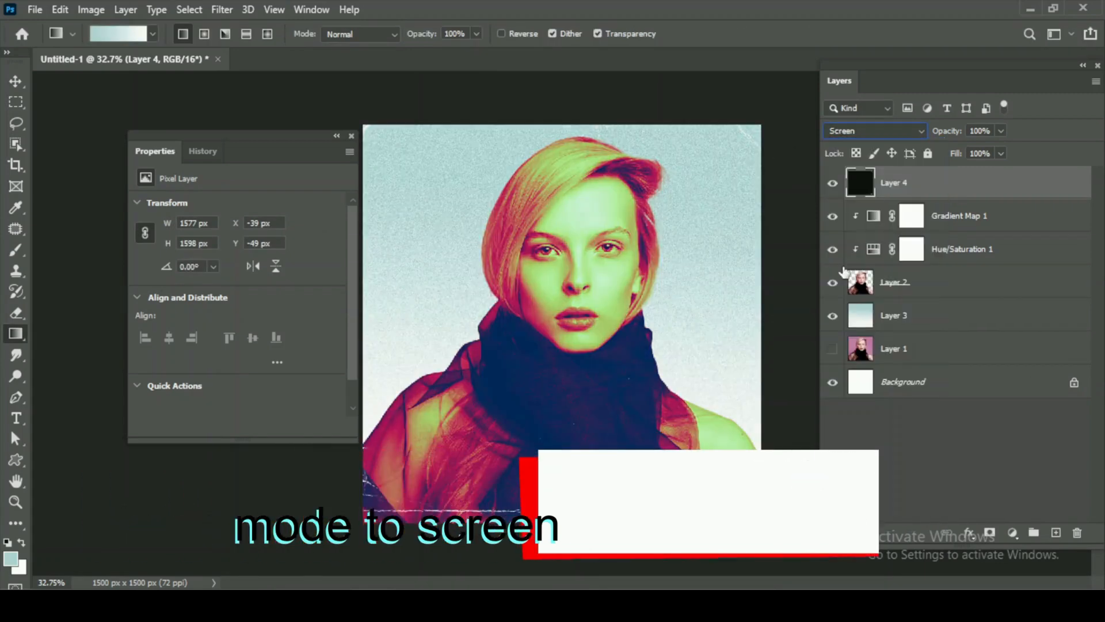
click(833, 184)
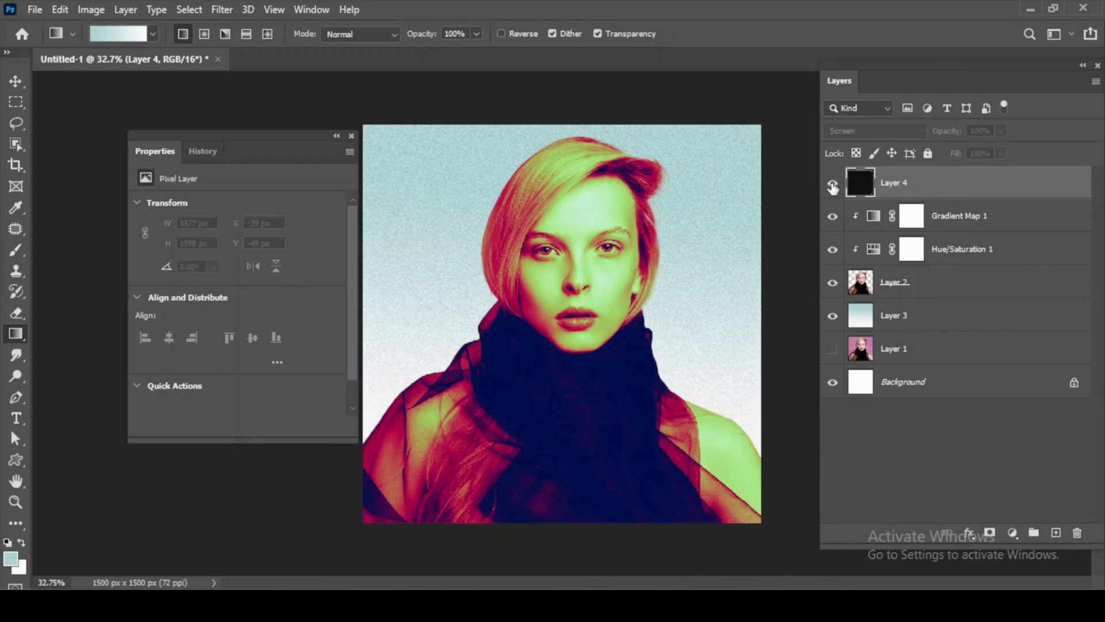
click(833, 184)
click(833, 184)
click(833, 184)
click(833, 184)
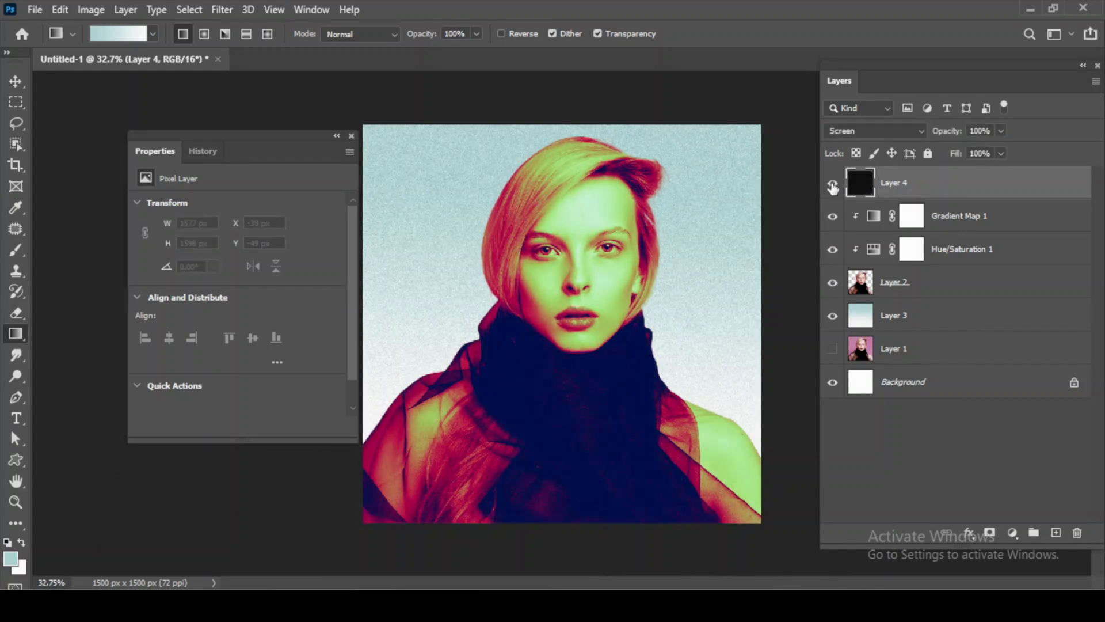
click(833, 184)
click(833, 184)
click(833, 185)
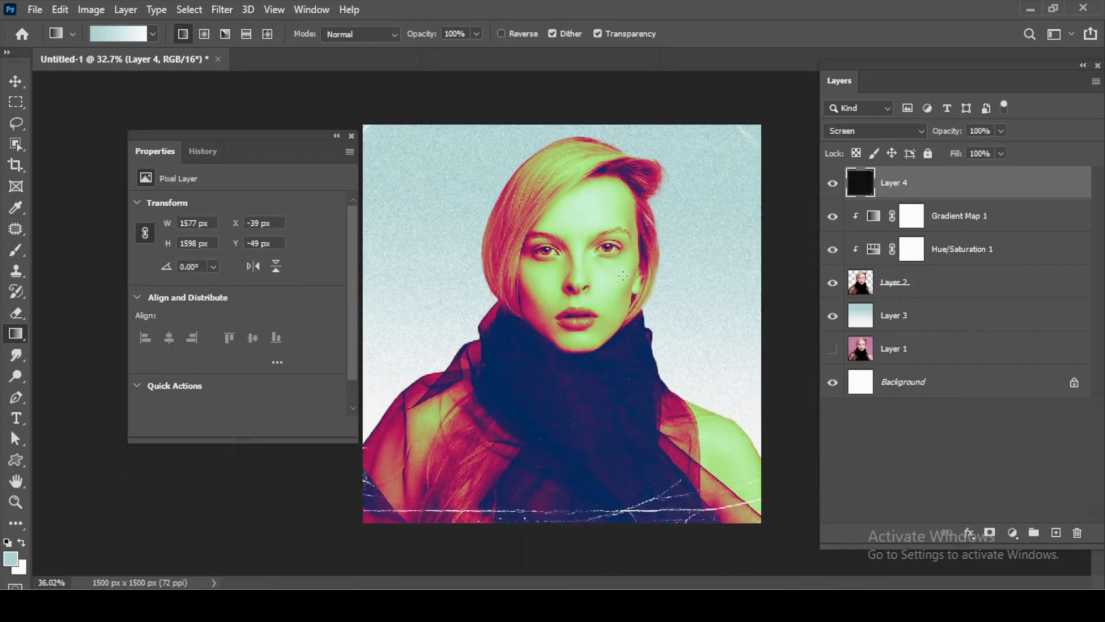
click(833, 185)
click(833, 184)
click(36, 10)
click(40, 10)
Add a Levels adjustment above the cover texture, set midtones to 0.80, raise the black point slightly, and toggle it to compare.
click(1012, 533)
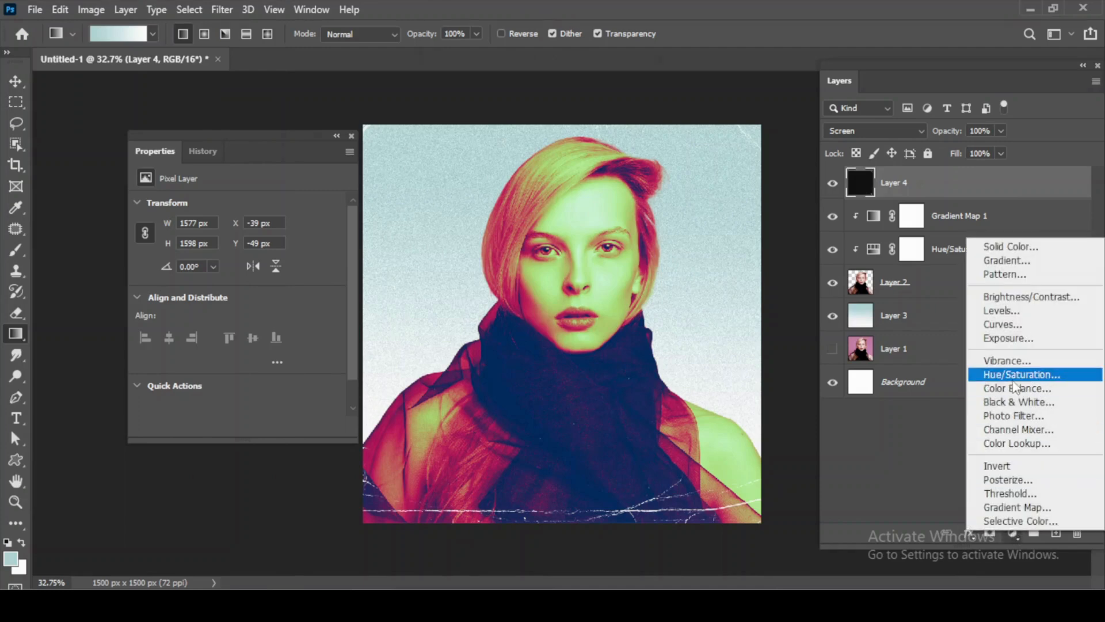
click(1016, 312)
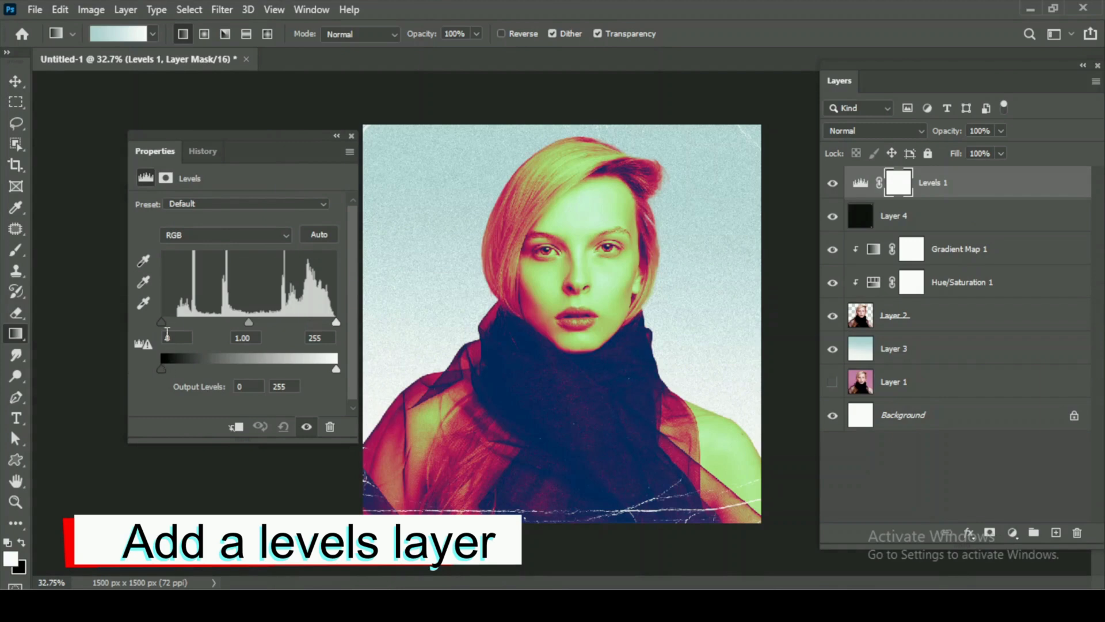
mouse_move(157, 370)
mouse_down()
mouse_move(178, 371)
mouse_move(160, 373)
mouse_up()
drag(253, 322, 261, 324)
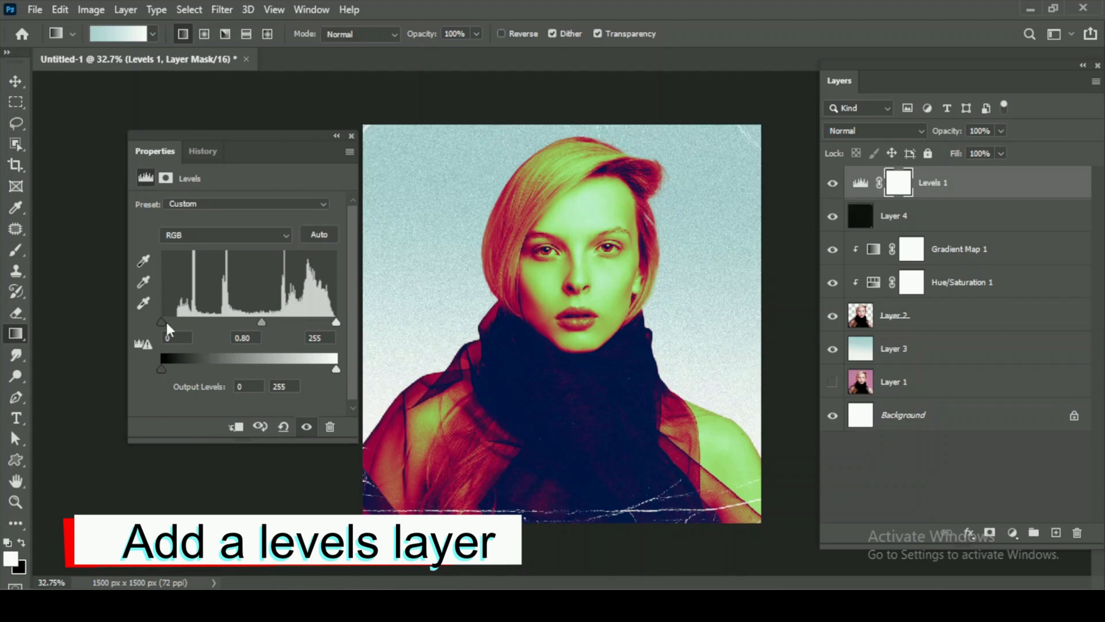
drag(165, 324, 167, 325)
click(352, 136)
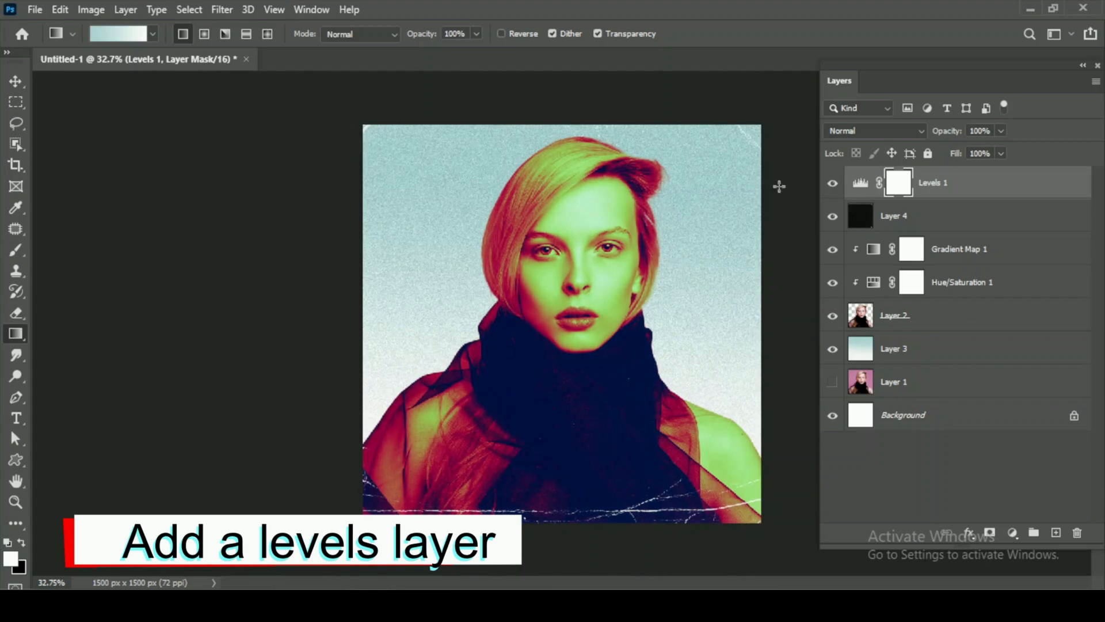
click(833, 190)
click(834, 190)
click(834, 190)
click(833, 190)
Open the pngwing.com cracked-glass image and paste it into the portrait document directly above the blue-to-white gradient layer.
click(914, 228)
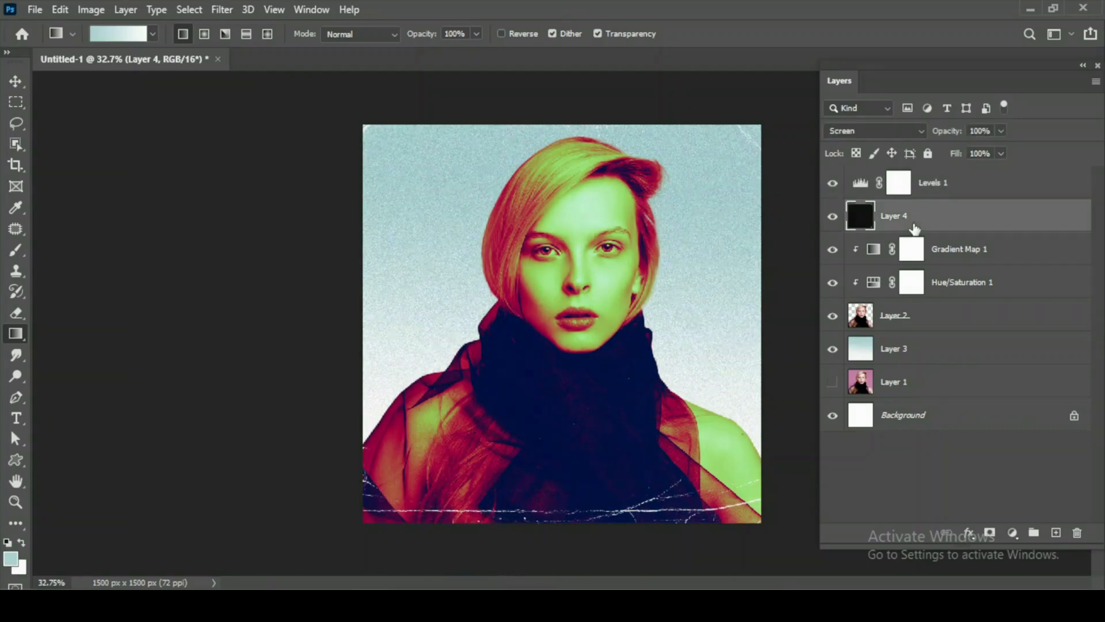
click(930, 349)
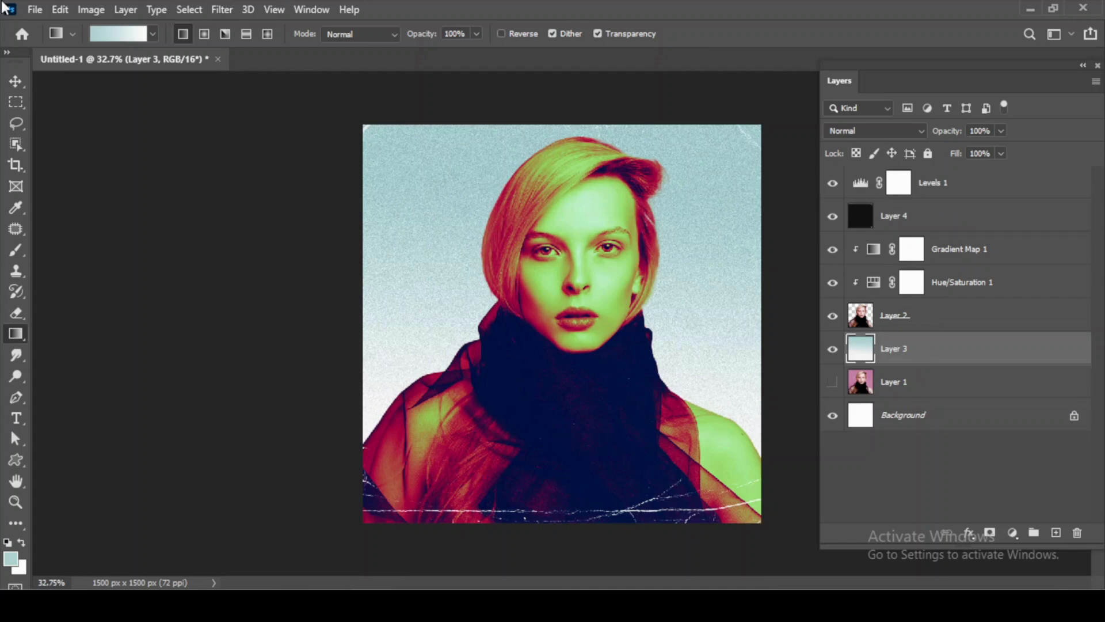
click(35, 9)
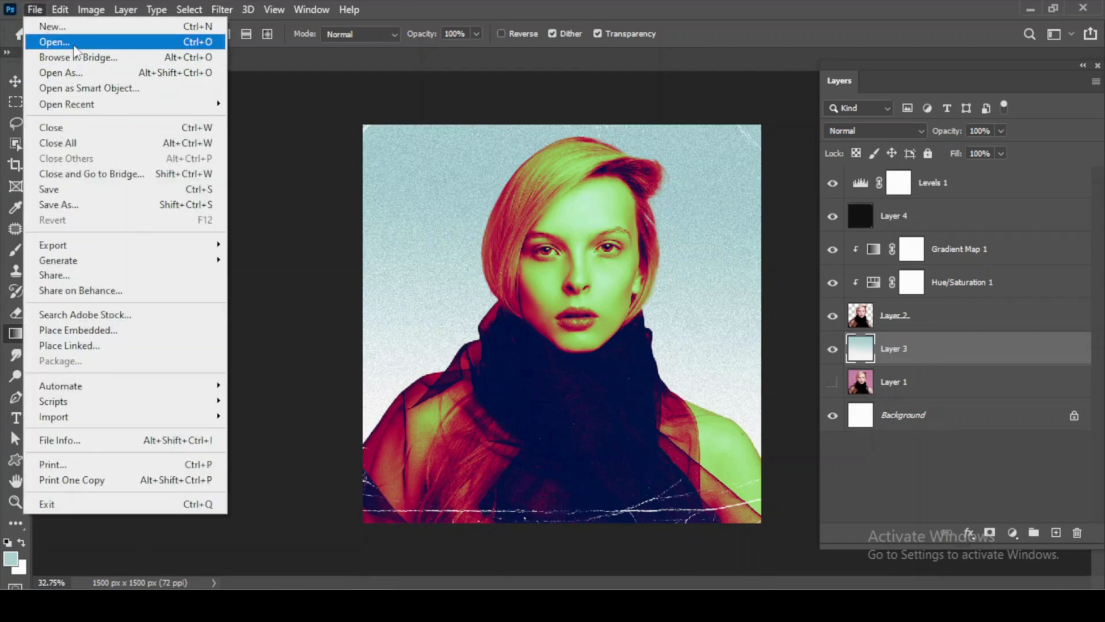
click(52, 42)
scroll(371, 190, down, 2)
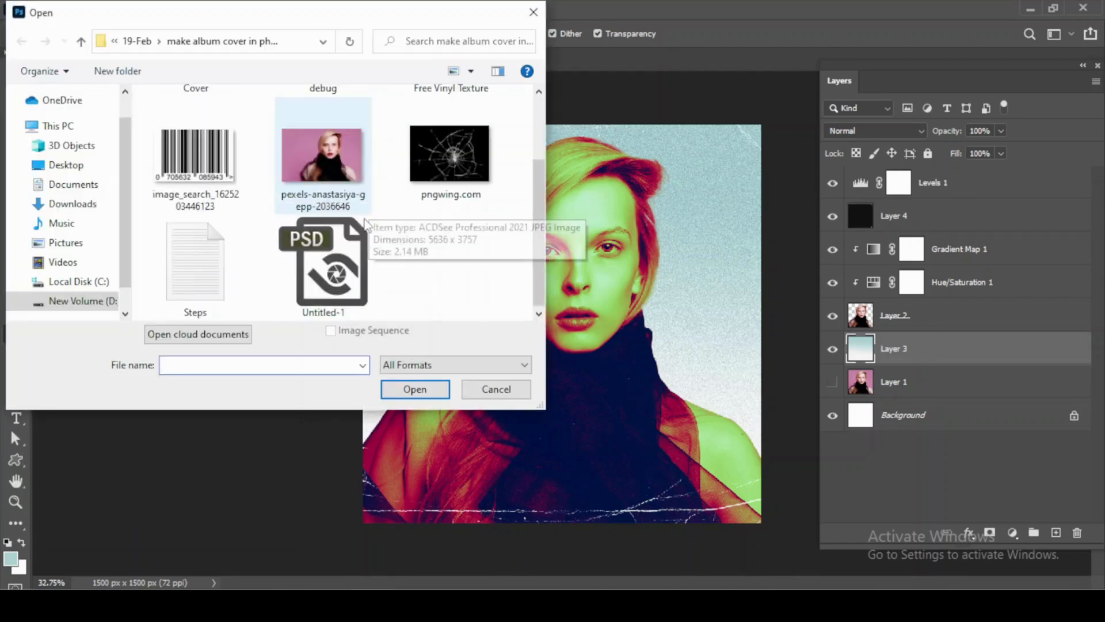
click(448, 160)
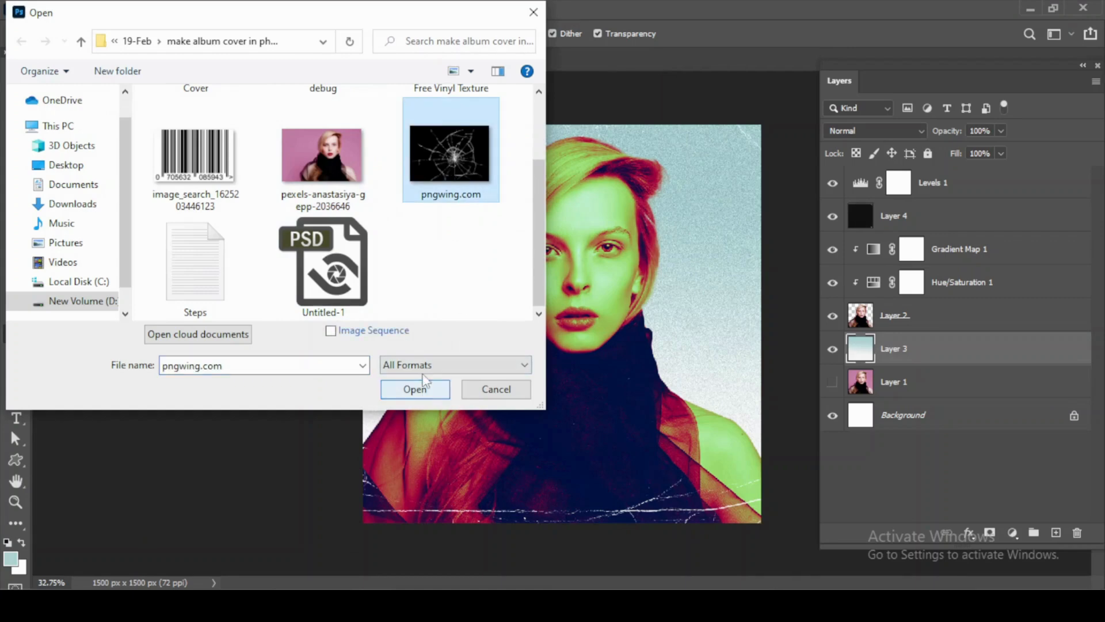
scroll(444, 202, up, 1)
click(403, 390)
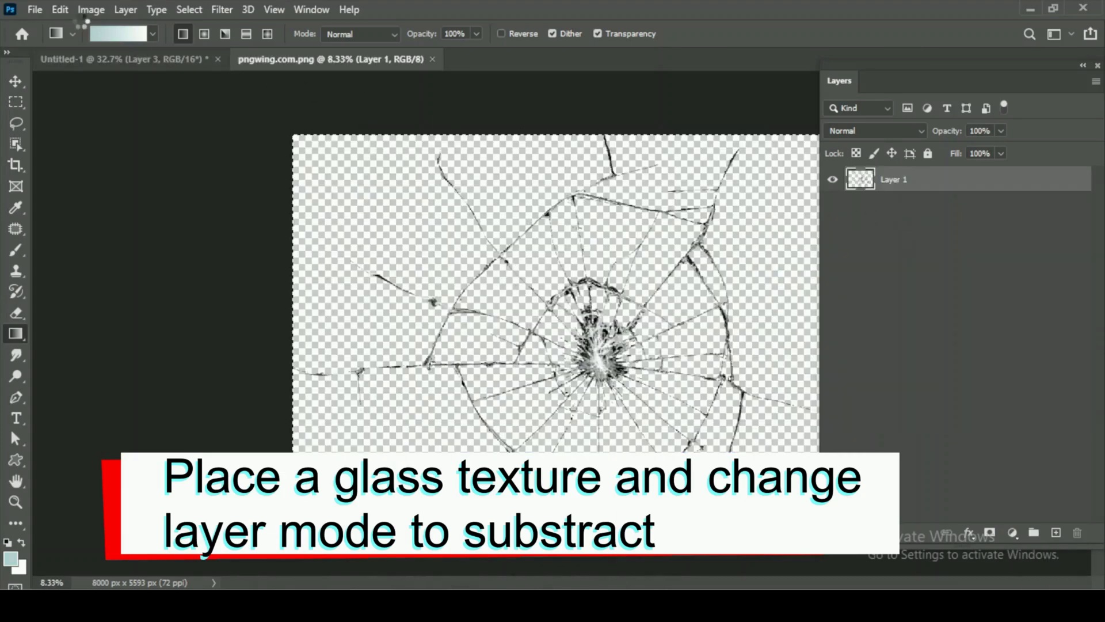
click(143, 58)
key(ctrl+v)
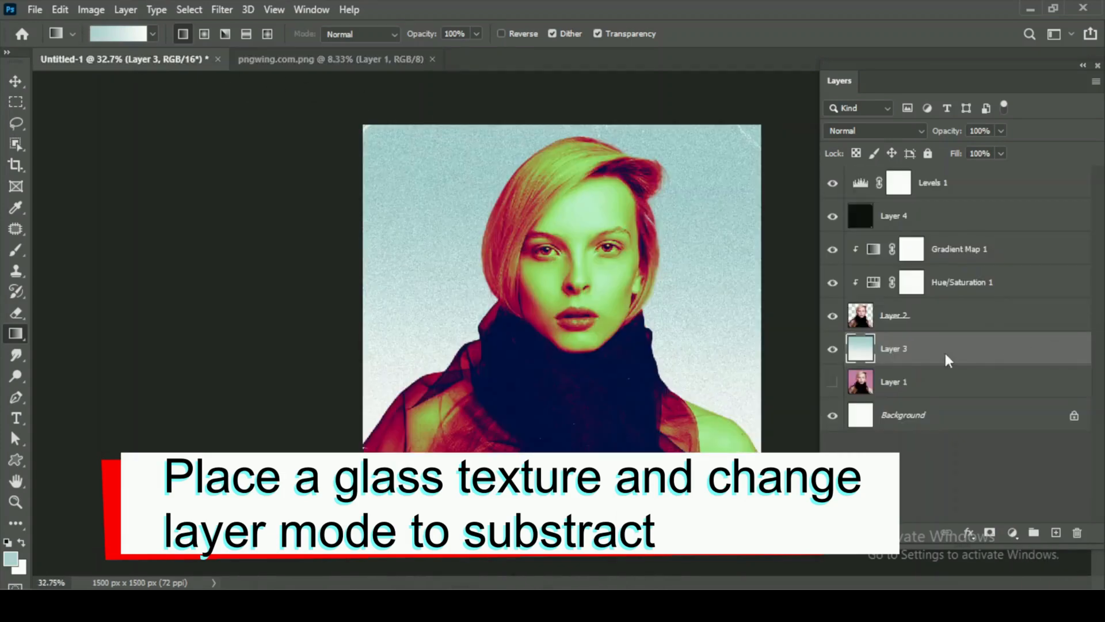
Scale the glass texture to about 33.6%, rotate it about 91.5°, and position it over the canvas behind the woman.
click(626, 267)
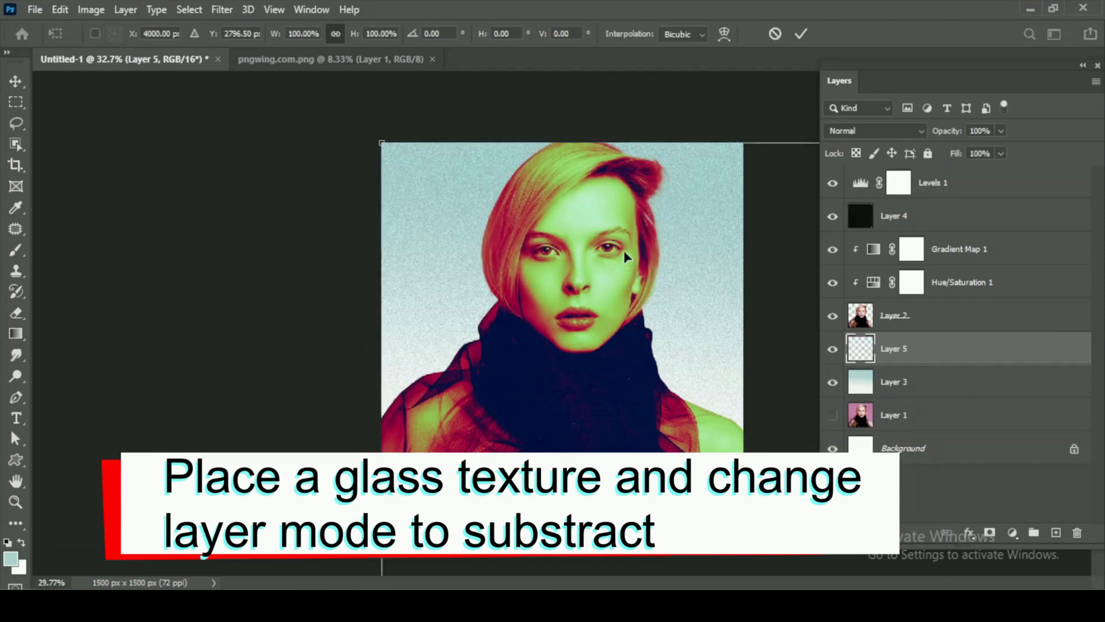
scroll(622, 265, down, 4)
drag(713, 353, 392, 202)
scroll(443, 250, down, 2)
scroll(443, 251, down, 1)
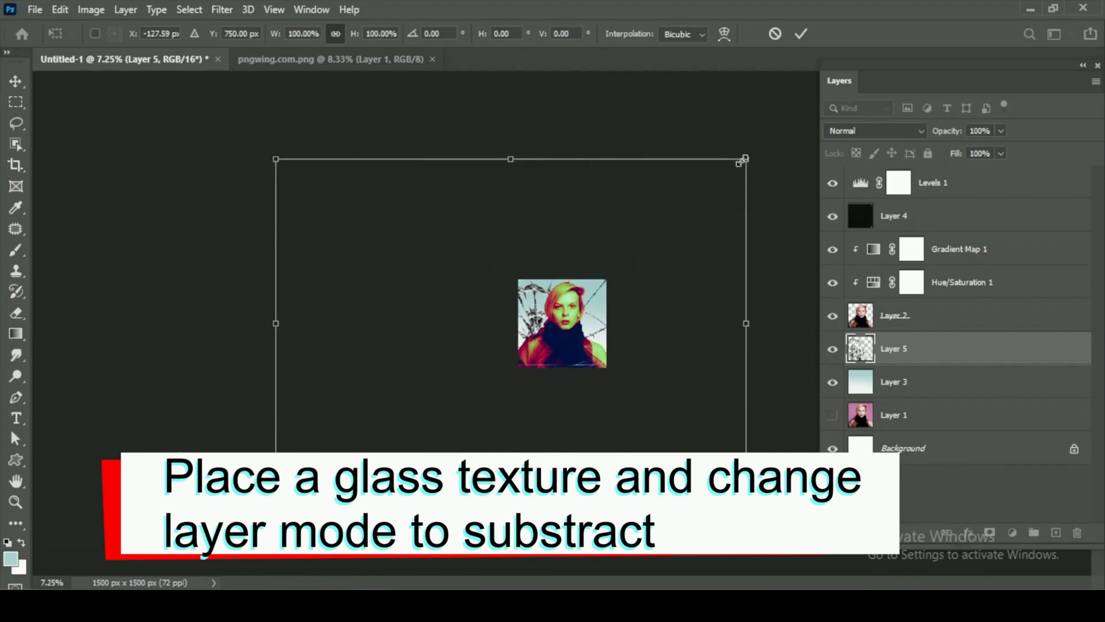
drag(740, 162, 588, 303)
scroll(588, 302, up, 5)
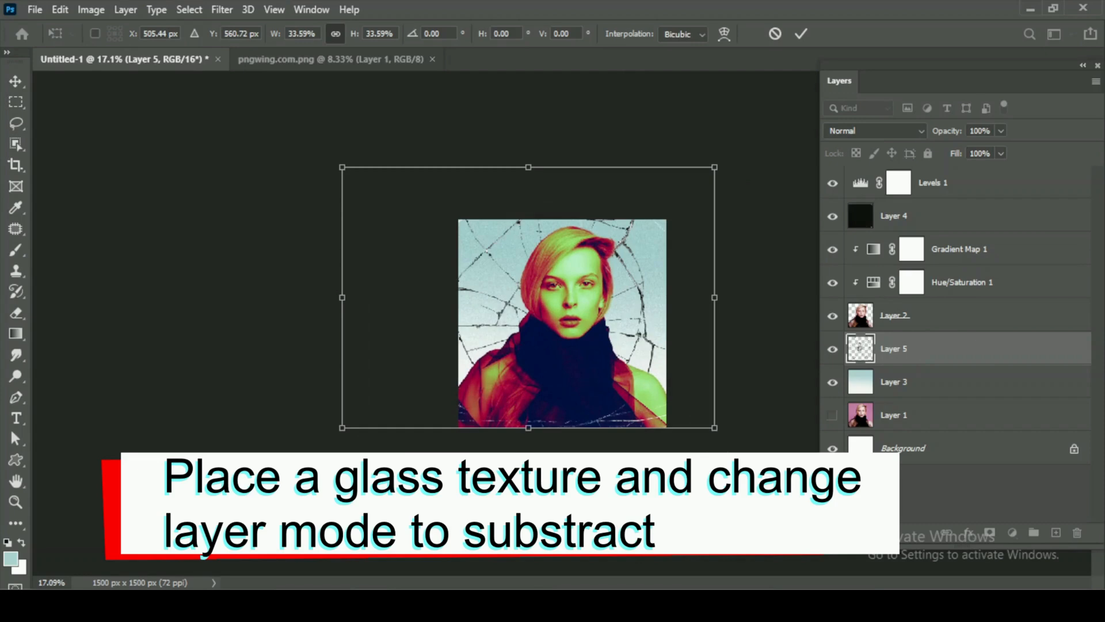
drag(724, 456, 364, 488)
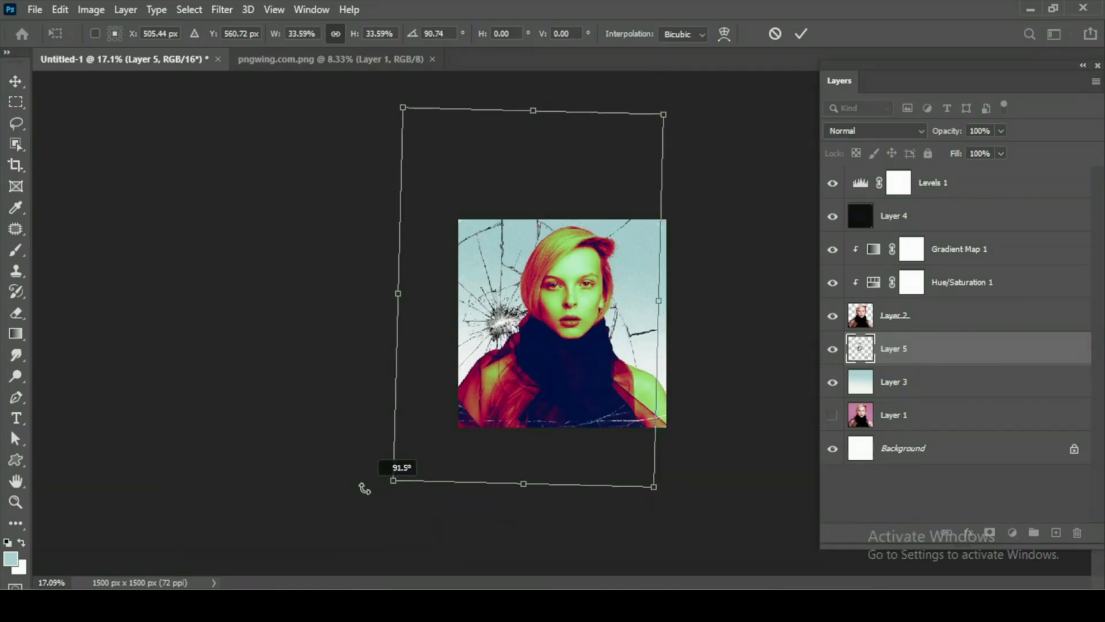
drag(606, 256, 631, 261)
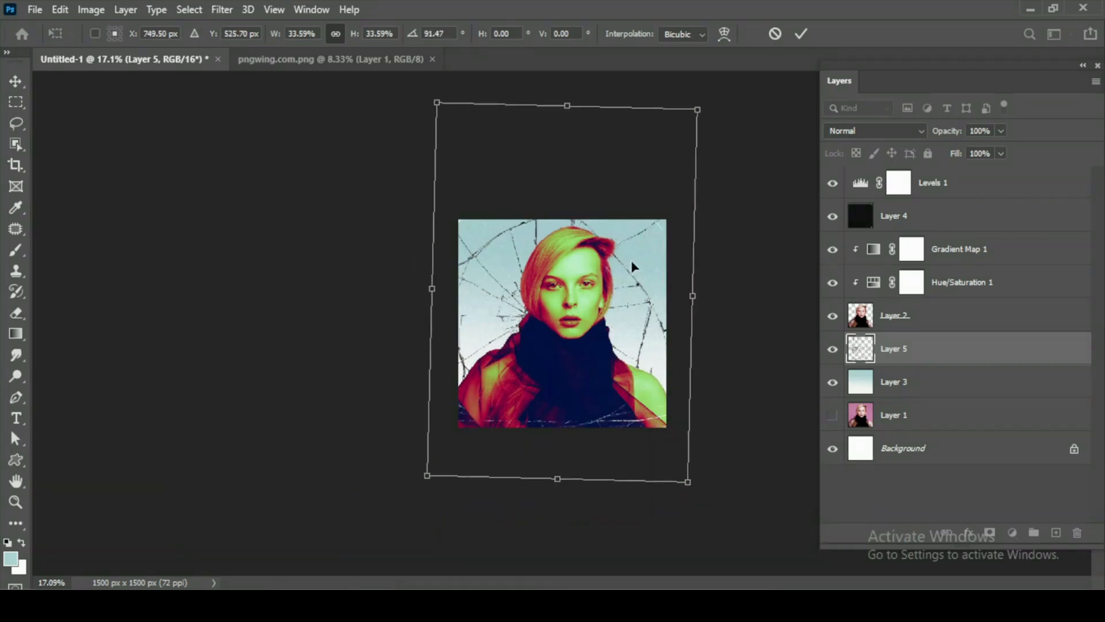
key(Return)
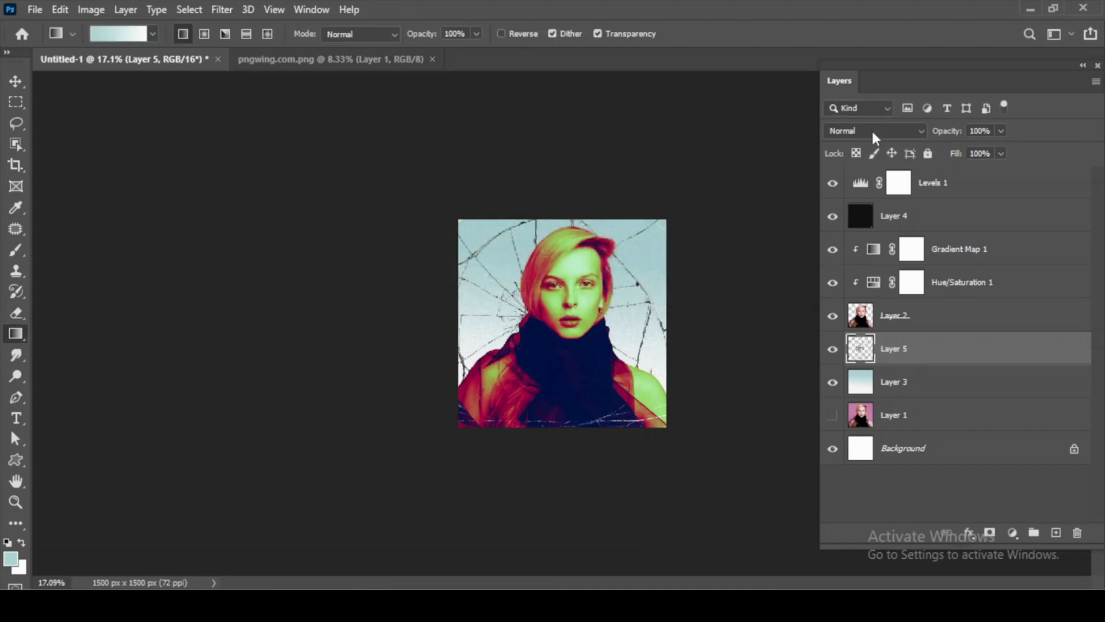
Set the glass texture layer to Subtract at 70% opacity and toggle its visibility to compare.
click(872, 129)
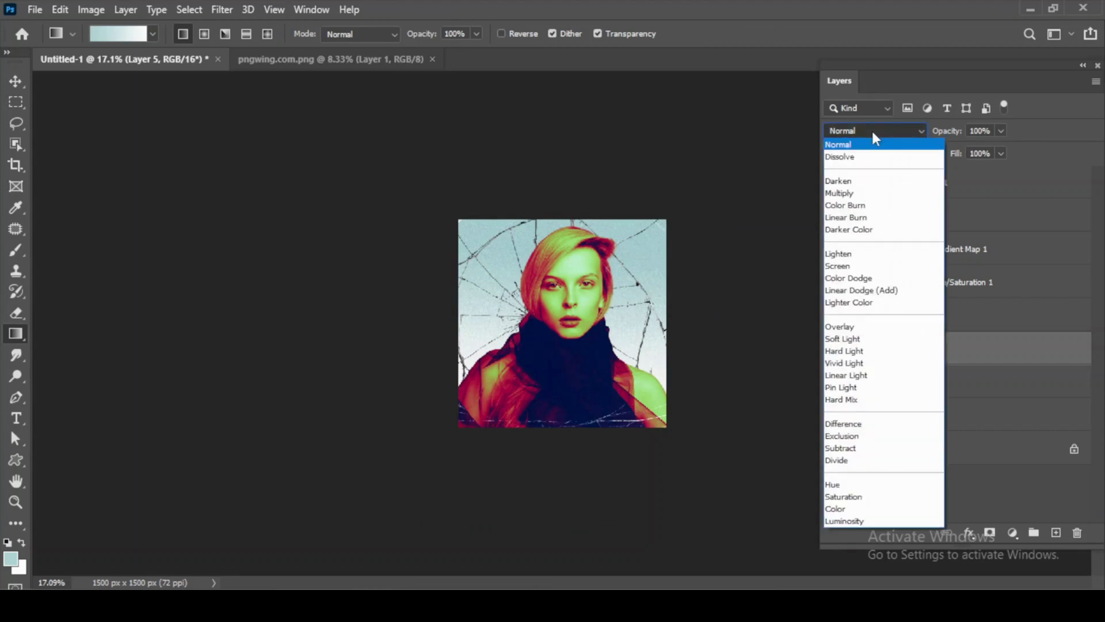
click(841, 448)
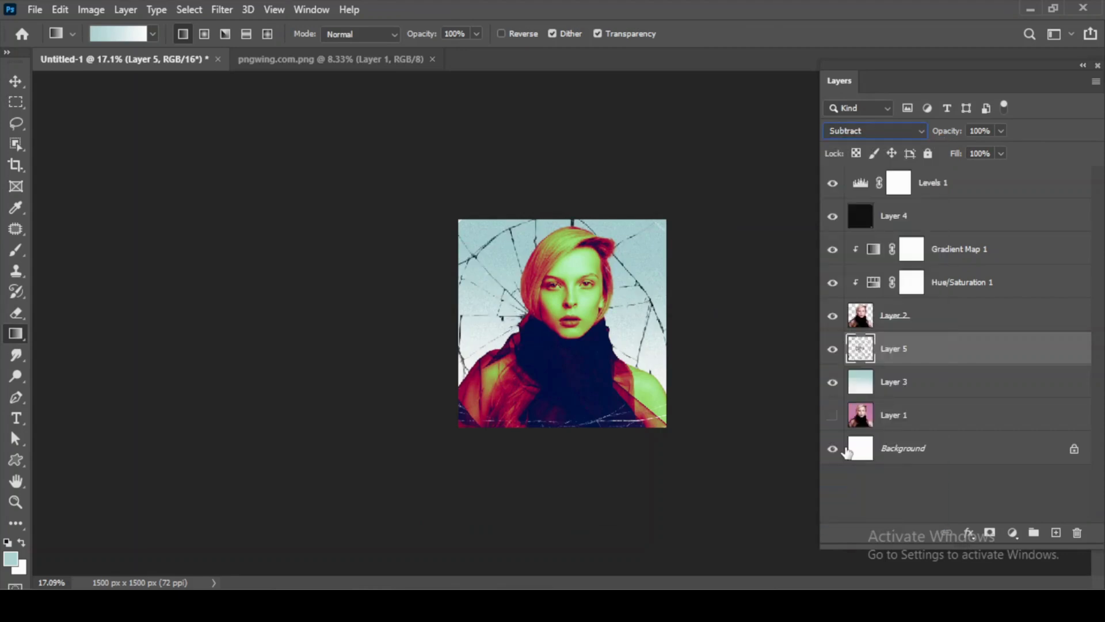
click(832, 349)
click(832, 348)
click(1001, 131)
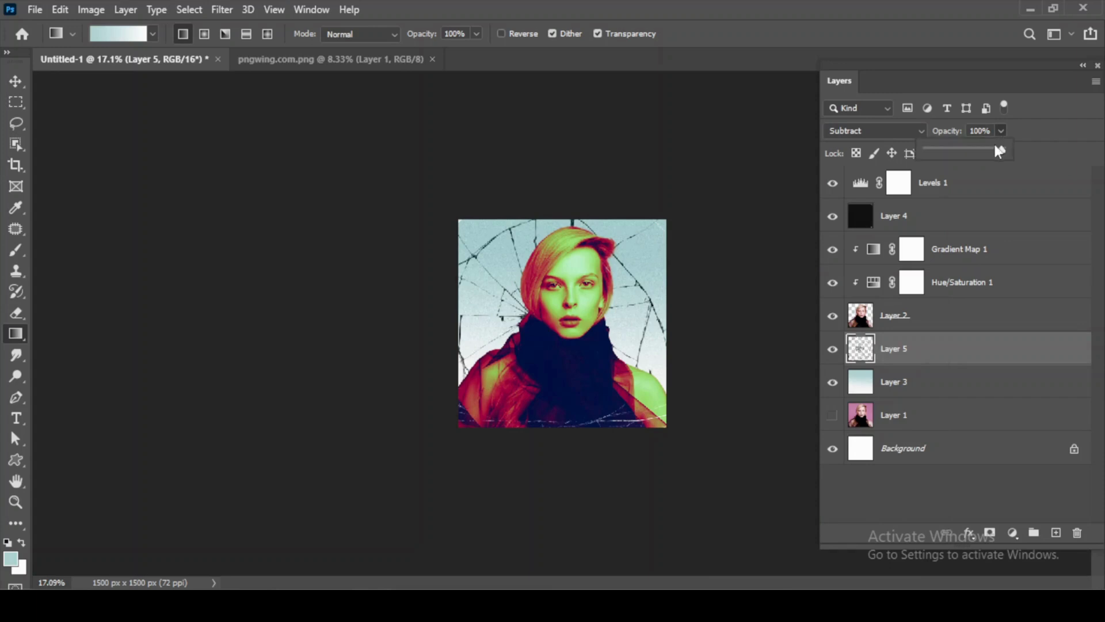
drag(983, 151, 980, 150)
click(859, 473)
click(858, 473)
click(833, 348)
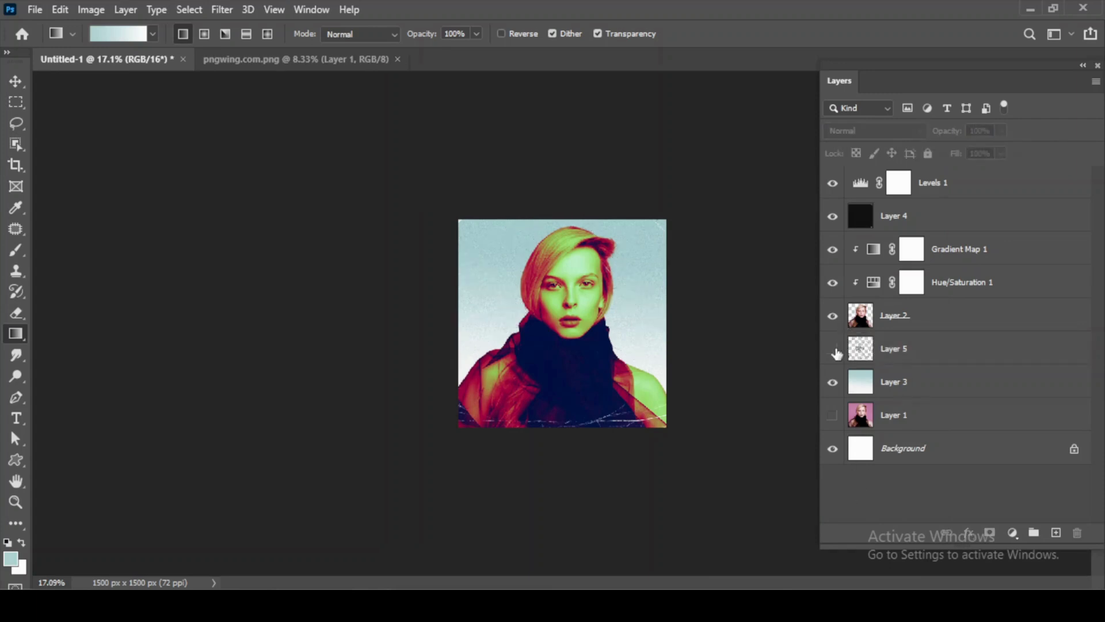
click(833, 348)
click(1000, 335)
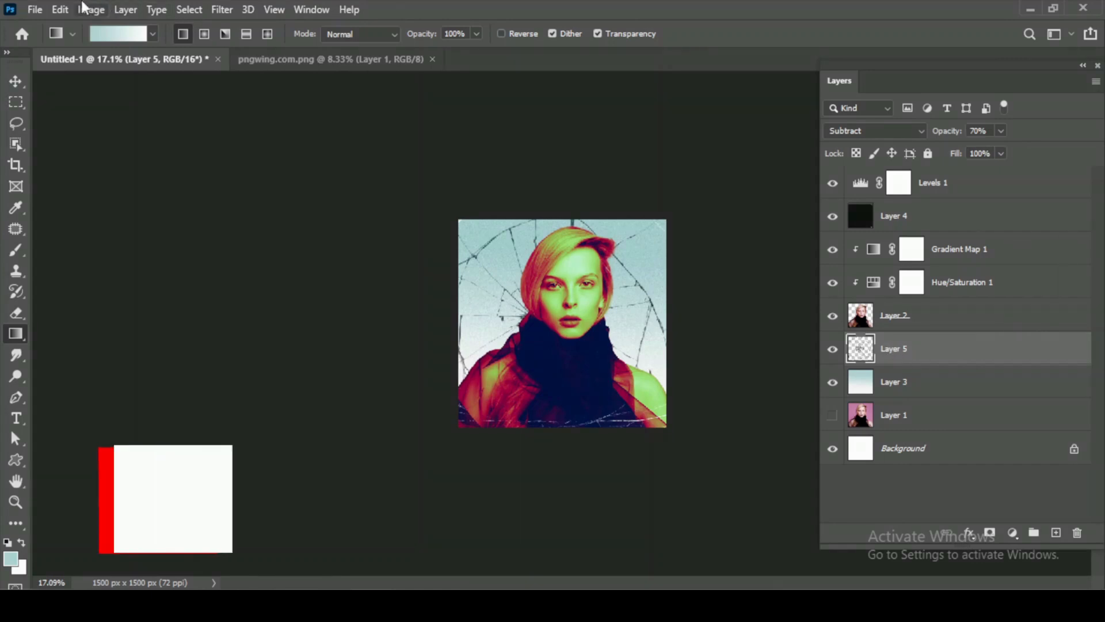
Open the Free Vinyl Texture image, copy all of it, and paste it into the portrait document above the glass texture layer.
click(35, 9)
click(64, 46)
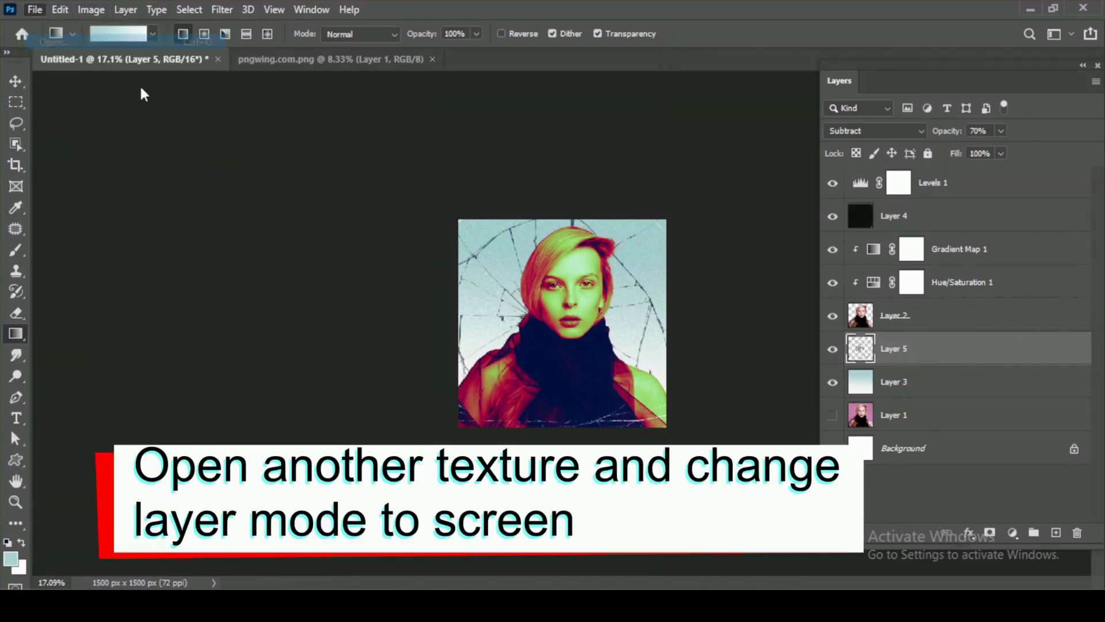
scroll(470, 198, up, 2)
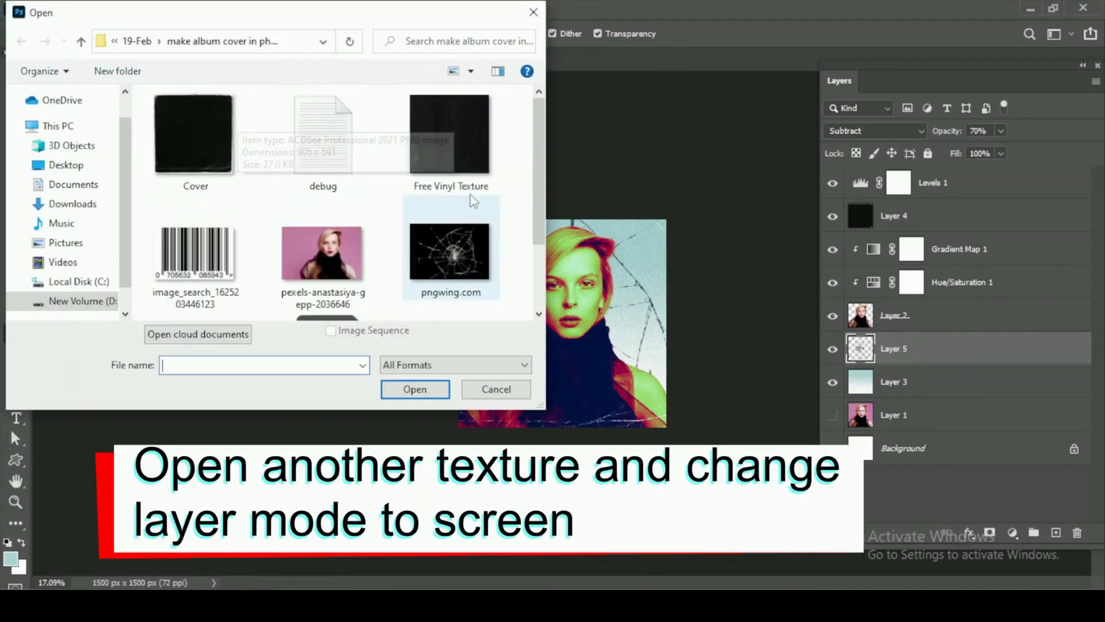
click(452, 138)
click(415, 389)
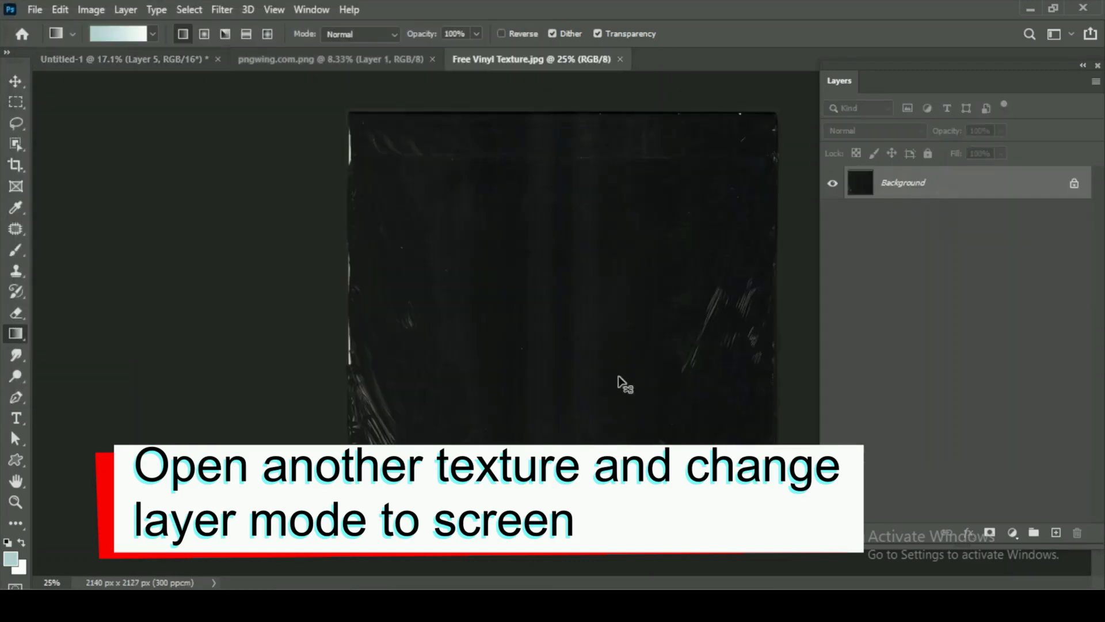
key(ctrl+a)
key(ctrl+c)
key(ctrl+w)
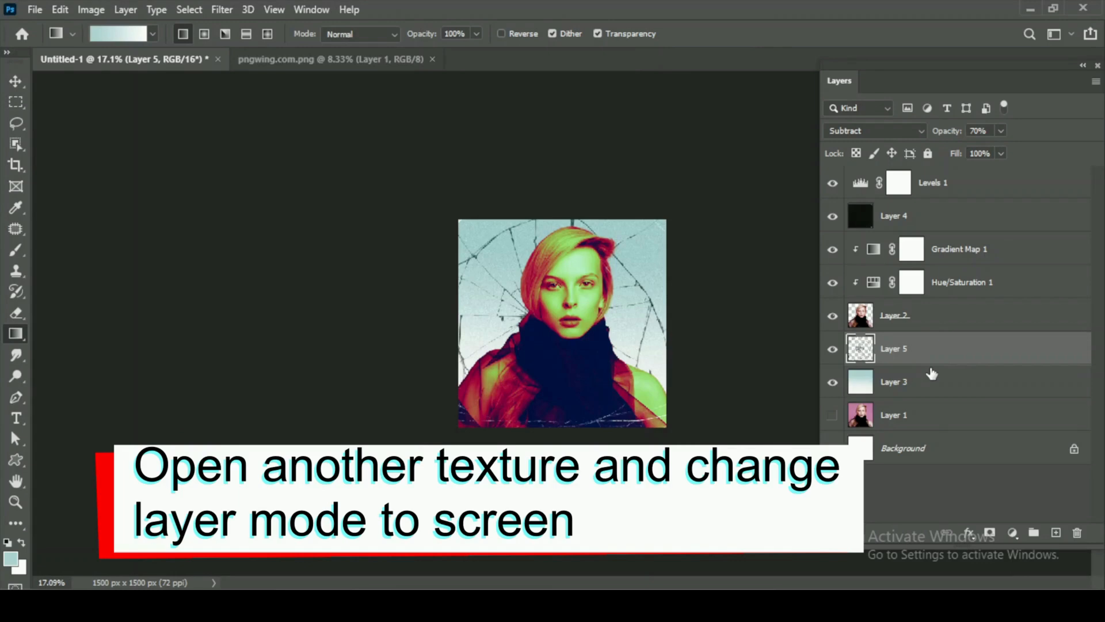
key(ctrl+v)
Scale the pasted vinyl texture down to fit the square canvas.
click(629, 264)
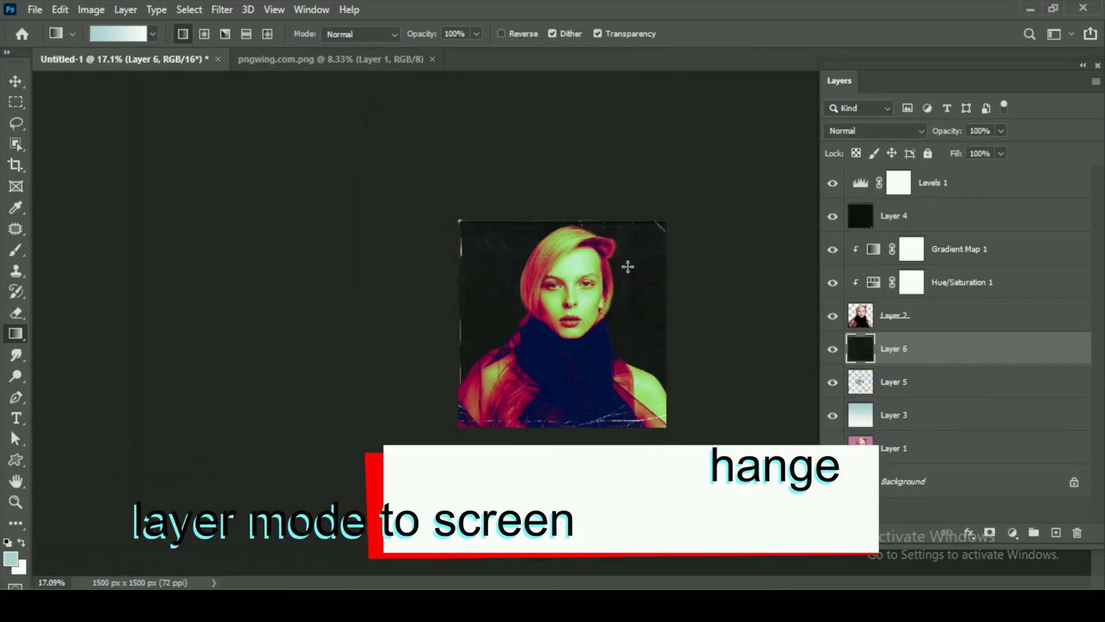
key(ctrl+t)
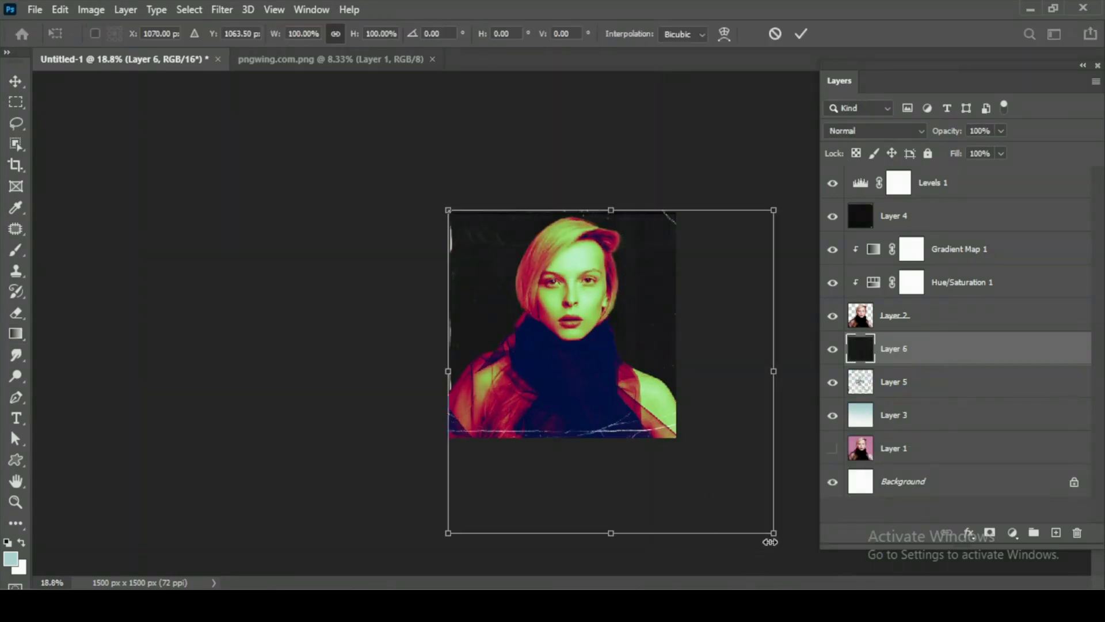
drag(773, 533, 674, 446)
key(Return)
key(g)
Set the vinyl texture layer's blend mode to Screen.
click(889, 136)
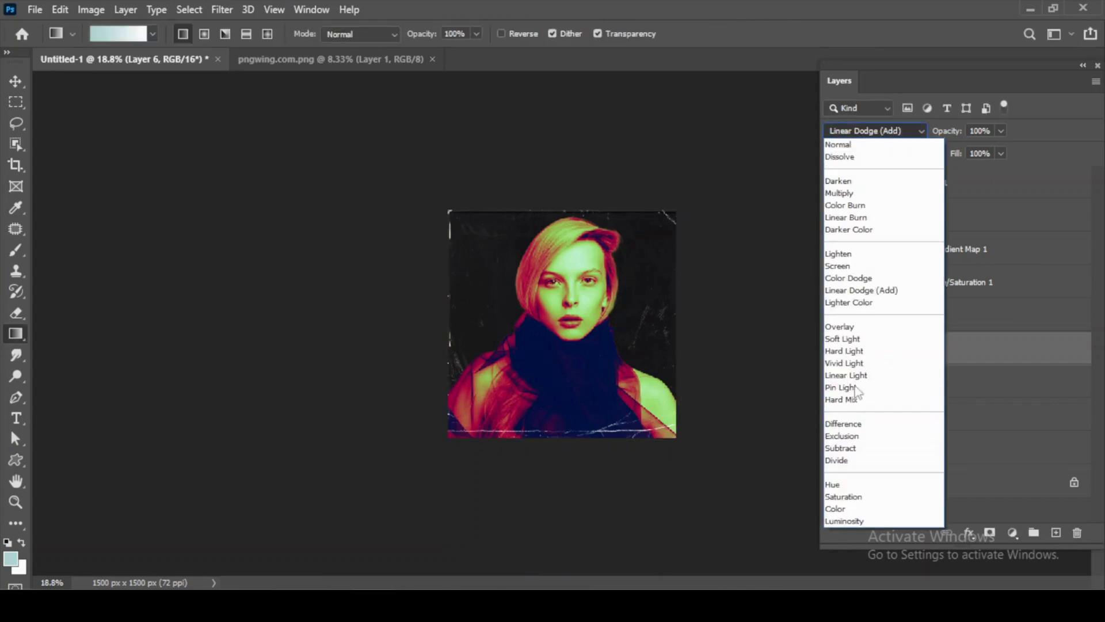
click(849, 267)
key(ctrl+plus)
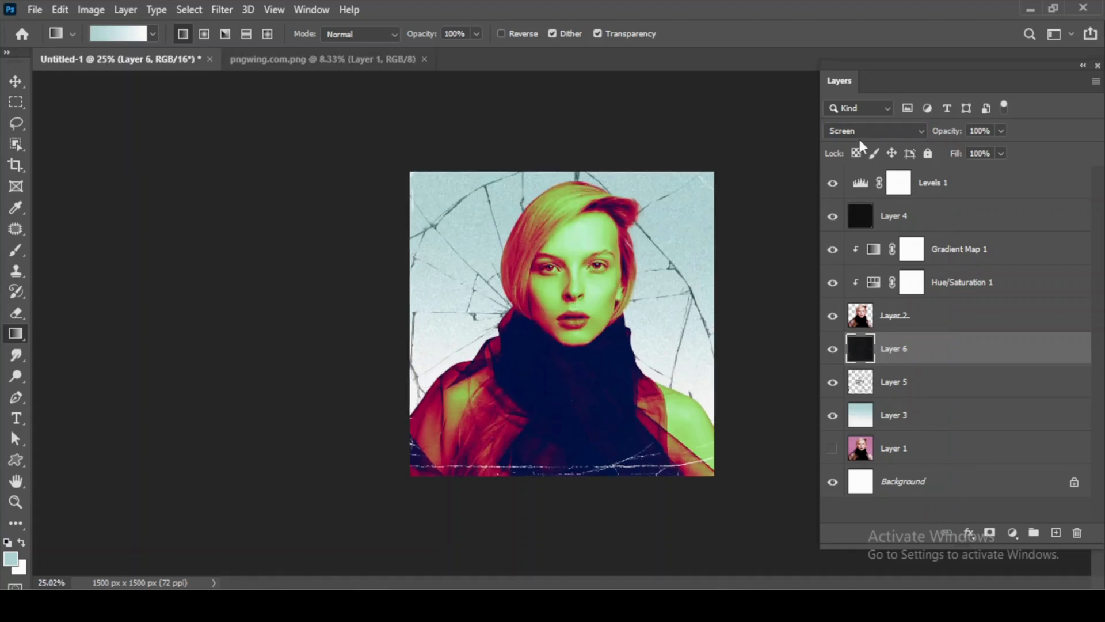
Toggle the visibility of the vinyl texture layer and of all layers except the Background to compare the cover with and without them.
click(832, 350)
alt+click(832, 482)
alt+click(832, 482)
click(833, 351)
click(833, 351)
click(833, 350)
click(833, 350)
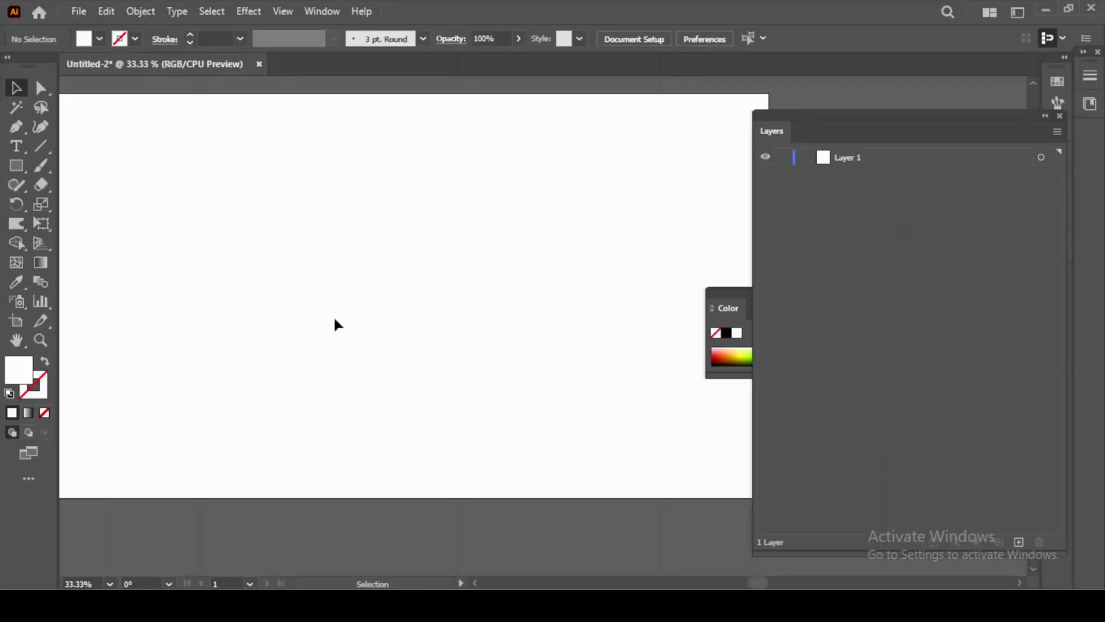
Switch to the blank Illustrator document and add a point text reading "MY ALBUM" on the artboard.
scroll(265, 256, down, 1)
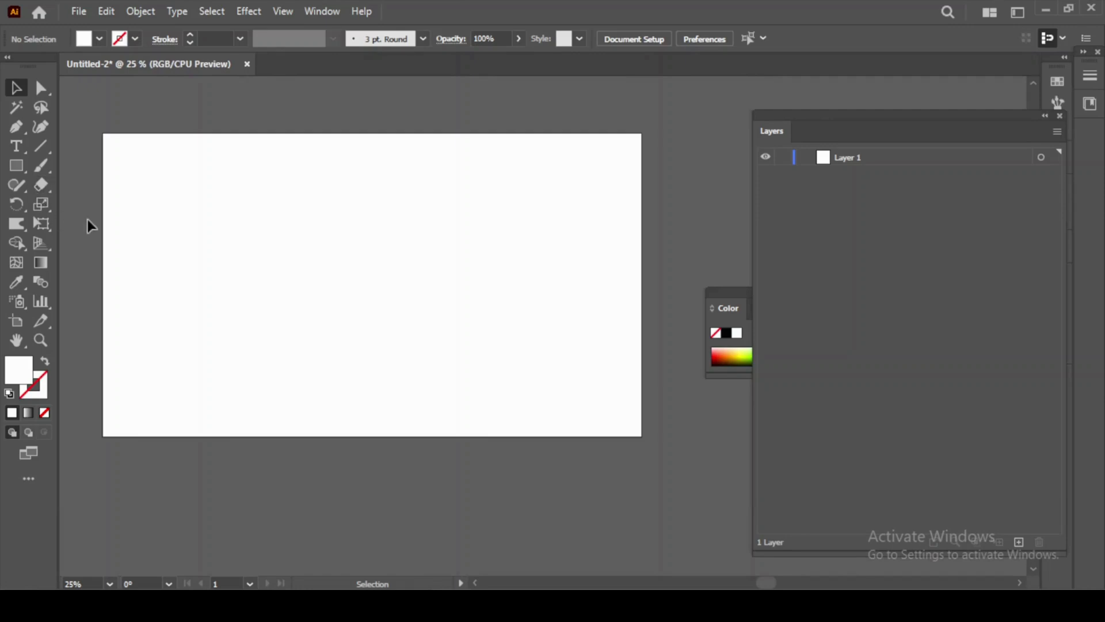
click(16, 146)
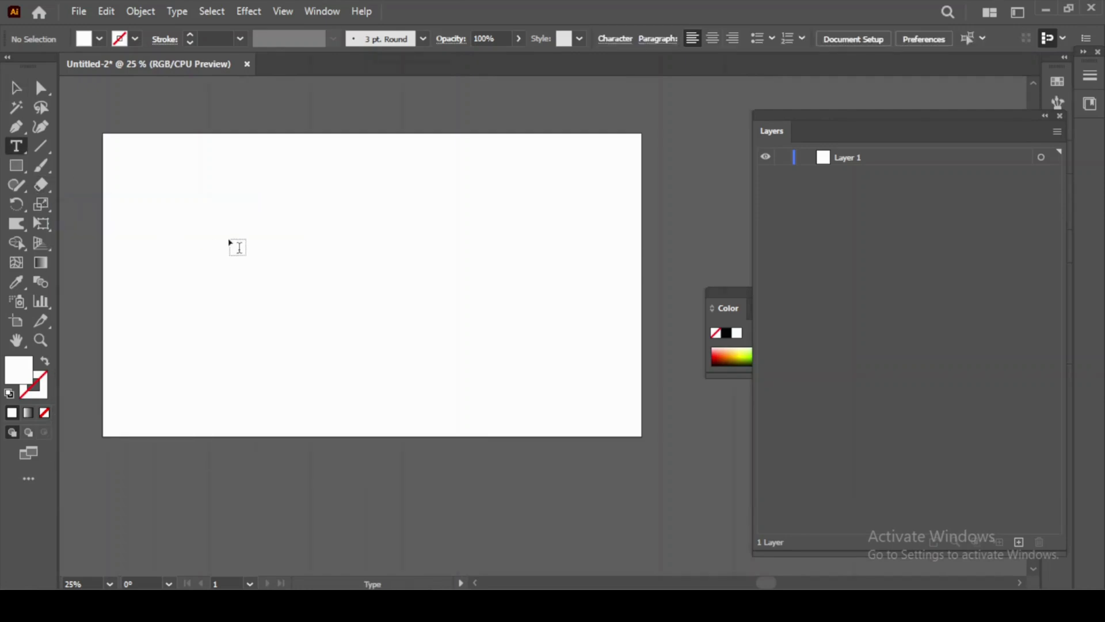
click(242, 259)
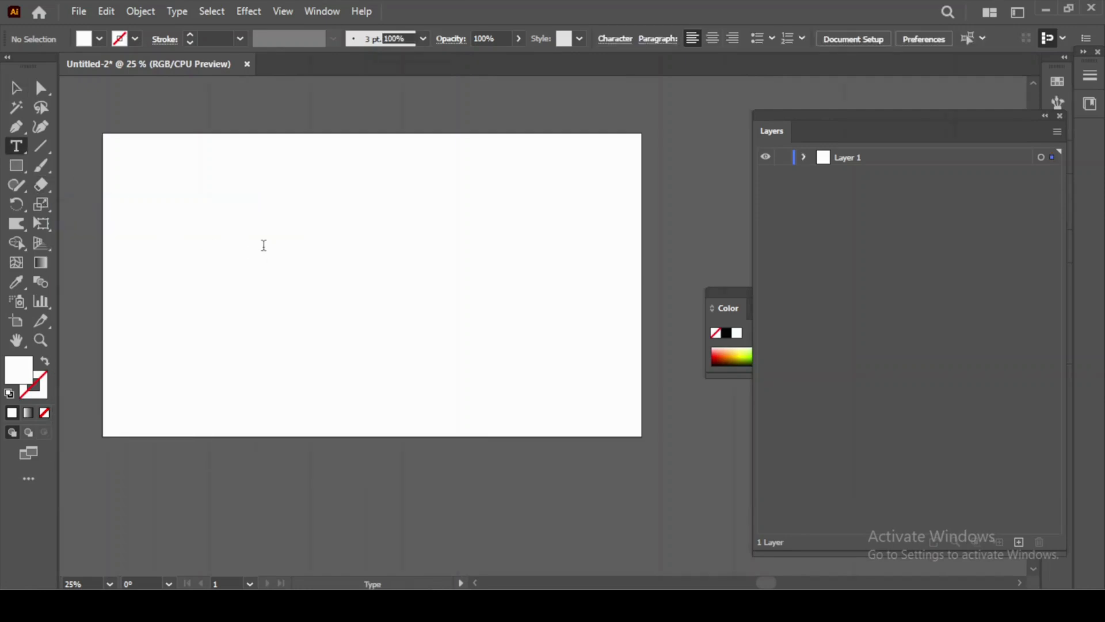
click(242, 251)
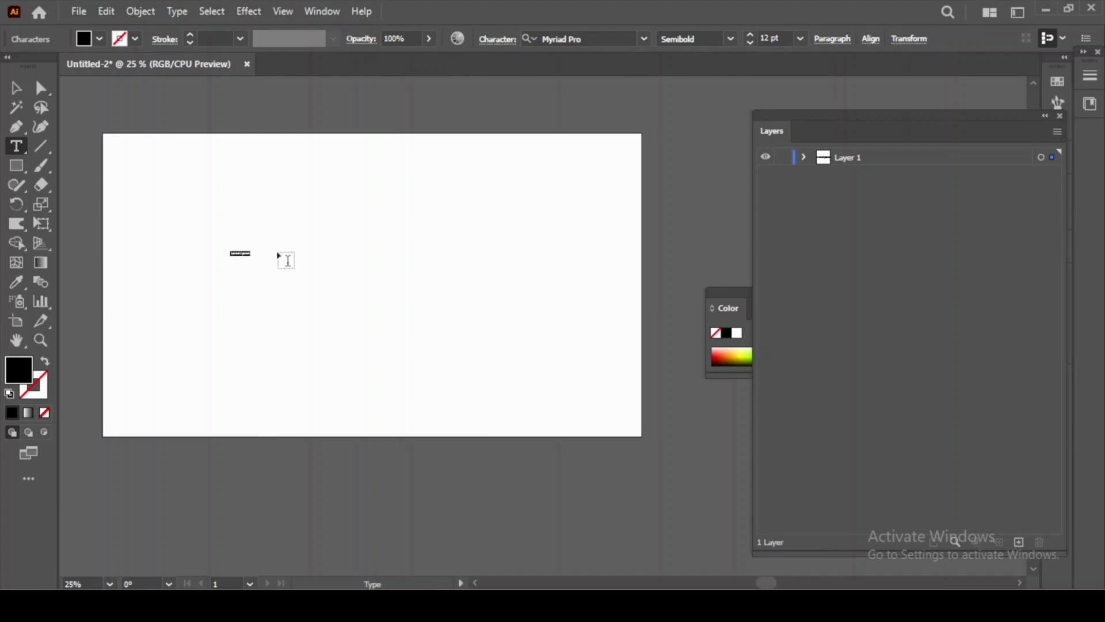
scroll(222, 250, up, 8)
scroll(403, 320, down, 2)
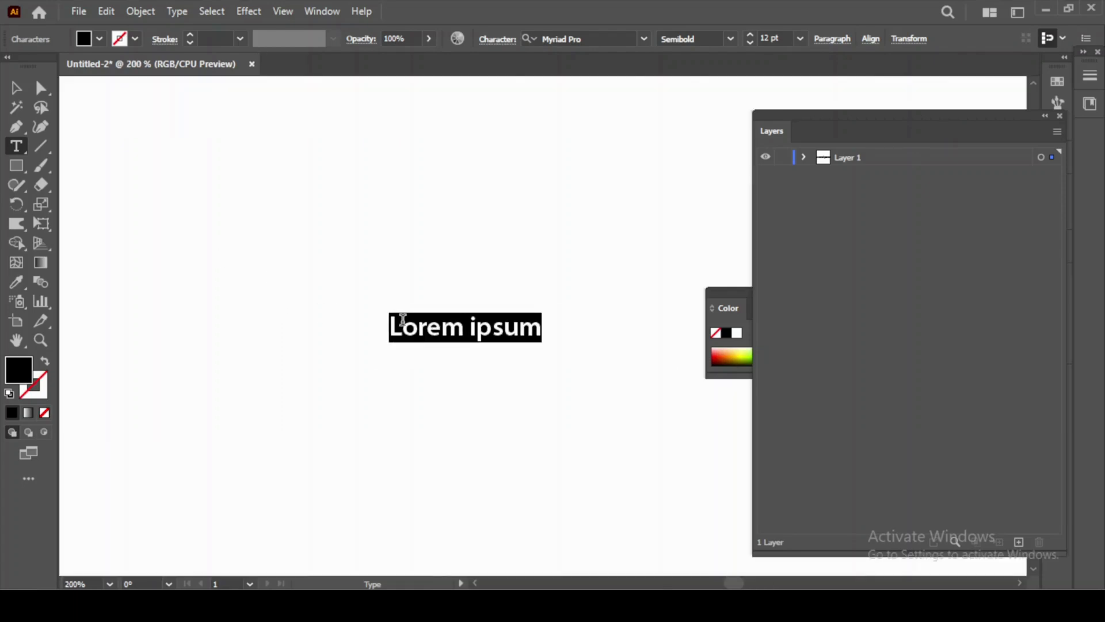
text(my)
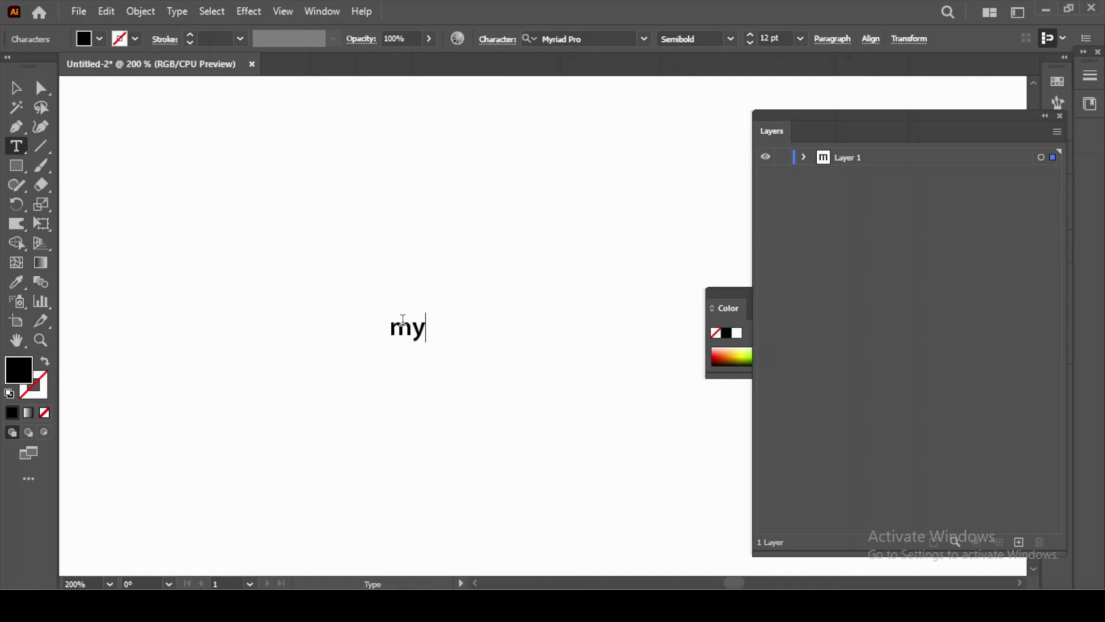
key(BackSpace)
key(BackSpace)
text(MY)
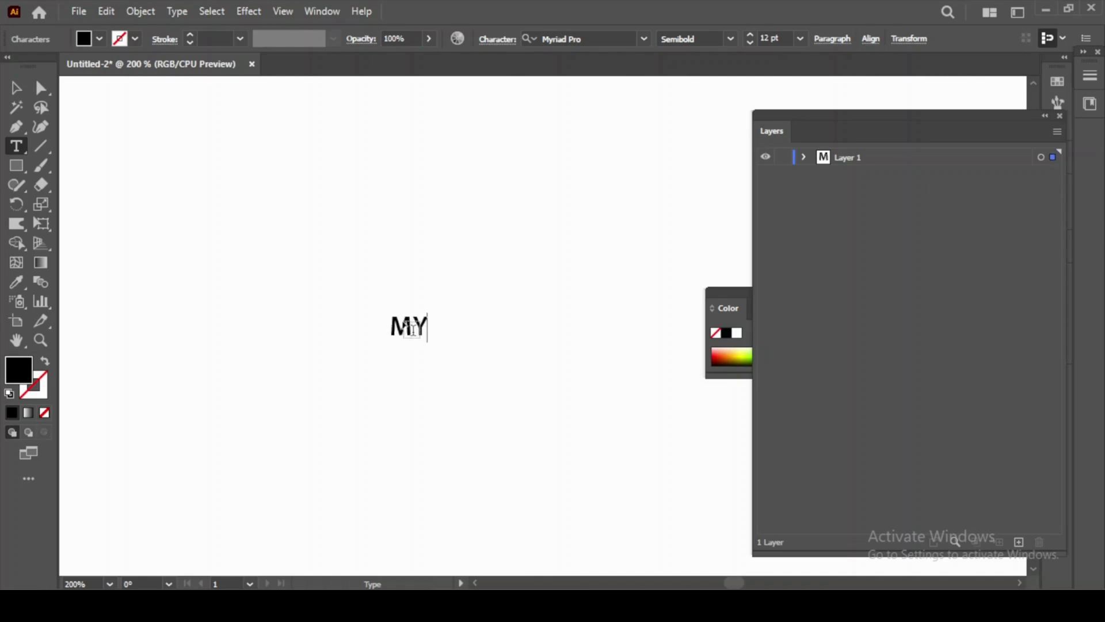
text( ALBUM)
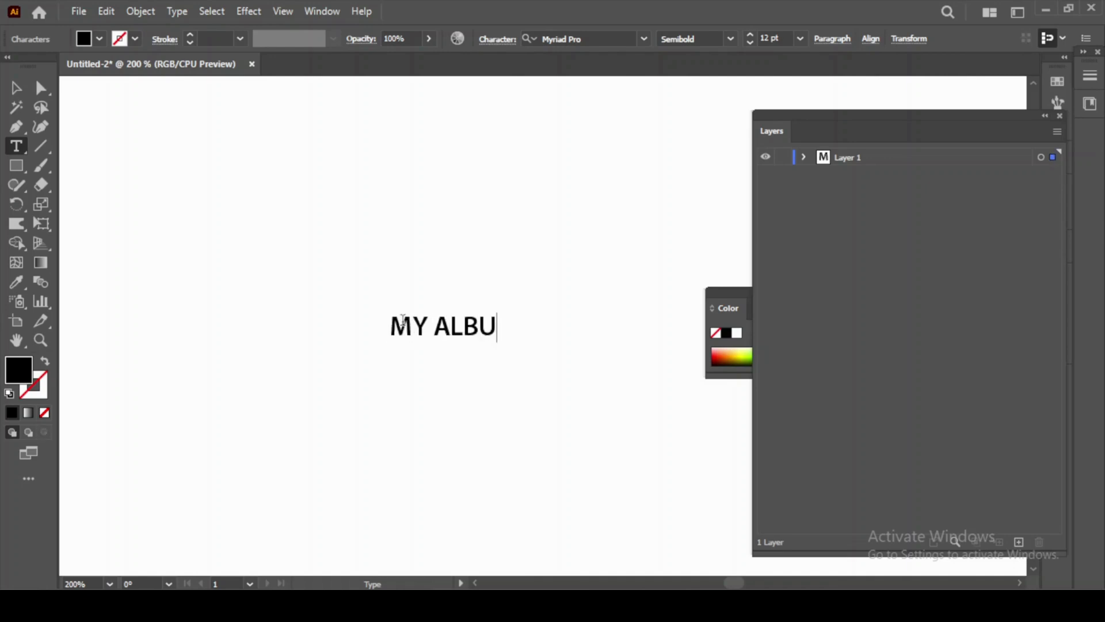
Set the whole MY ALBUM text to the Bold Condensed style of Myriad Pro.
click(644, 40)
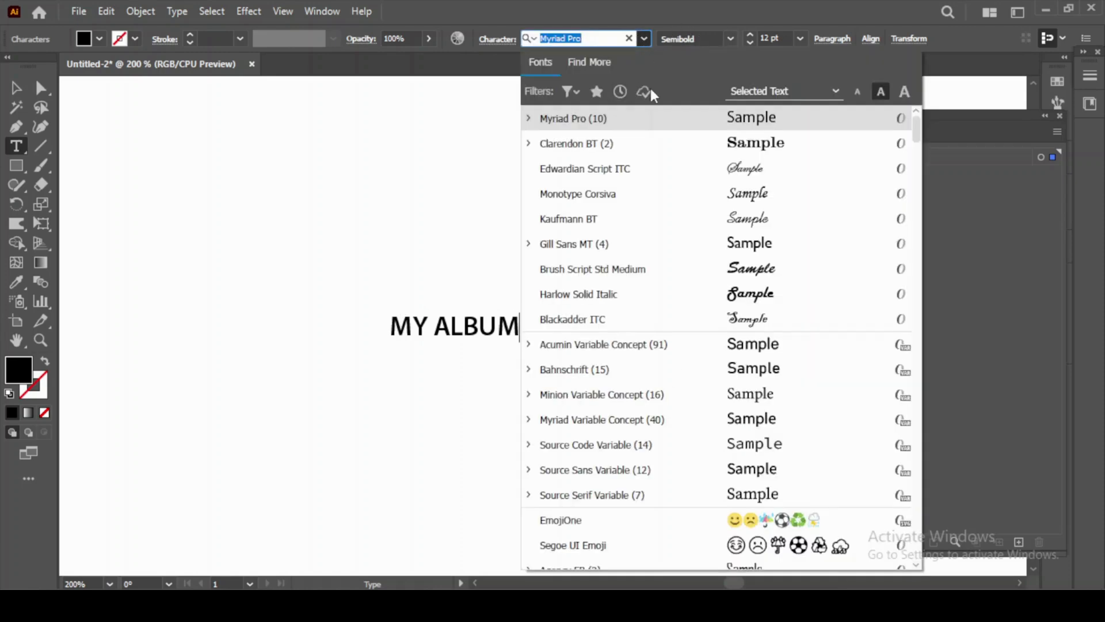
key(Tab)
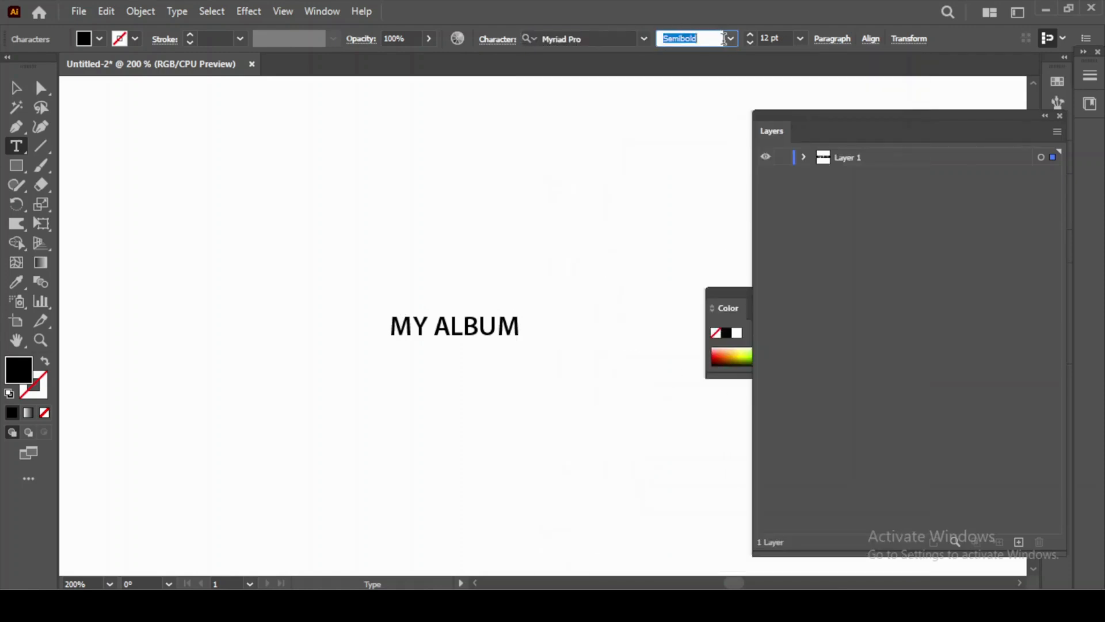
click(730, 38)
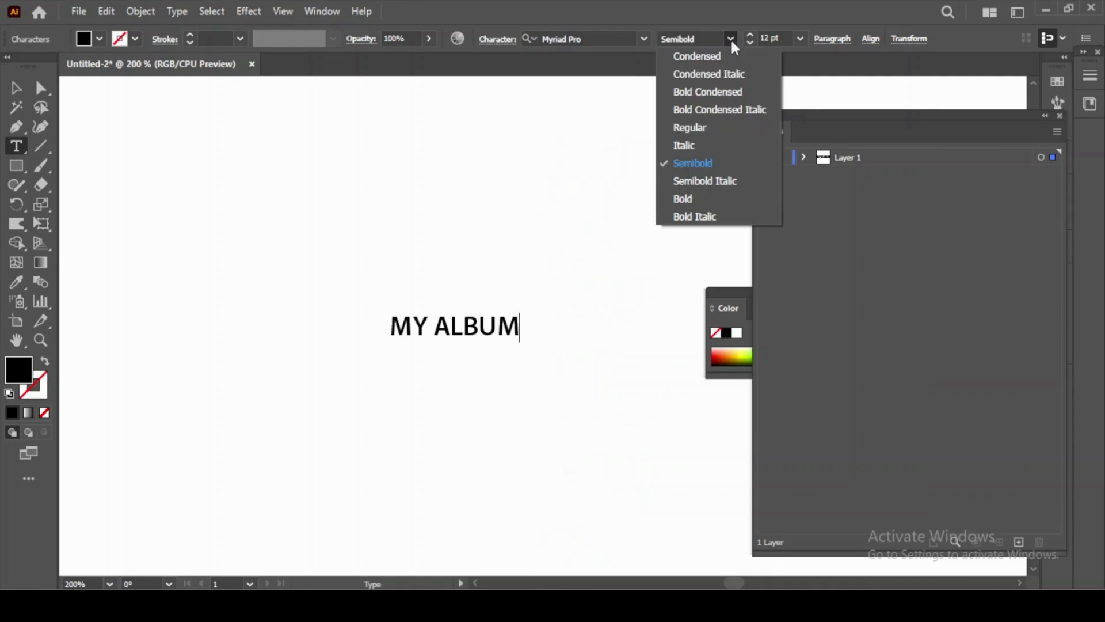
click(694, 92)
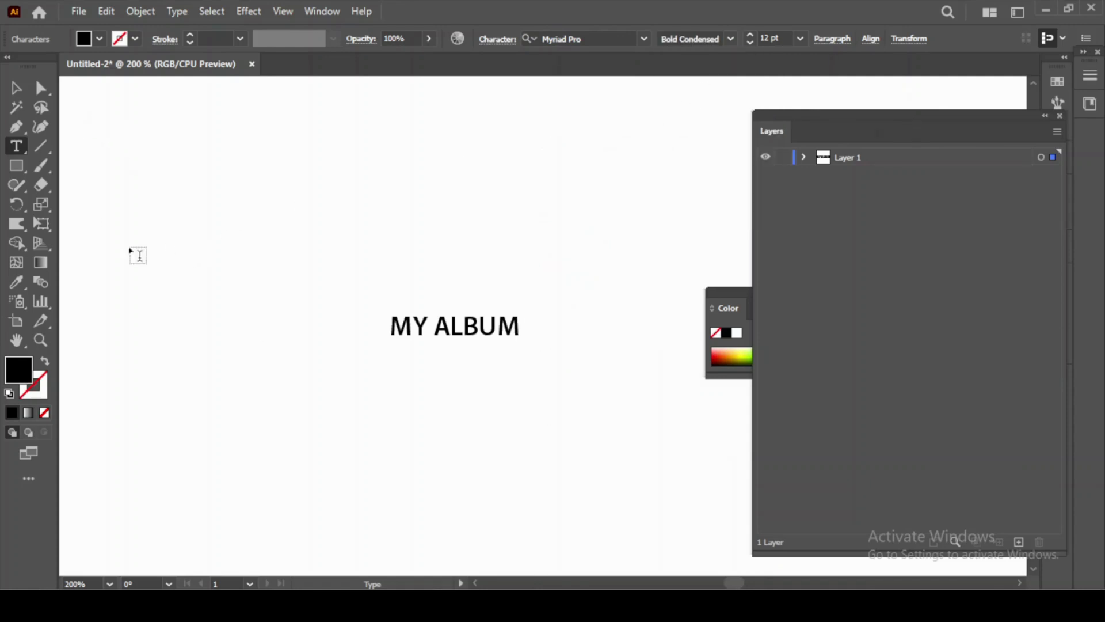
key(ctrl+a)
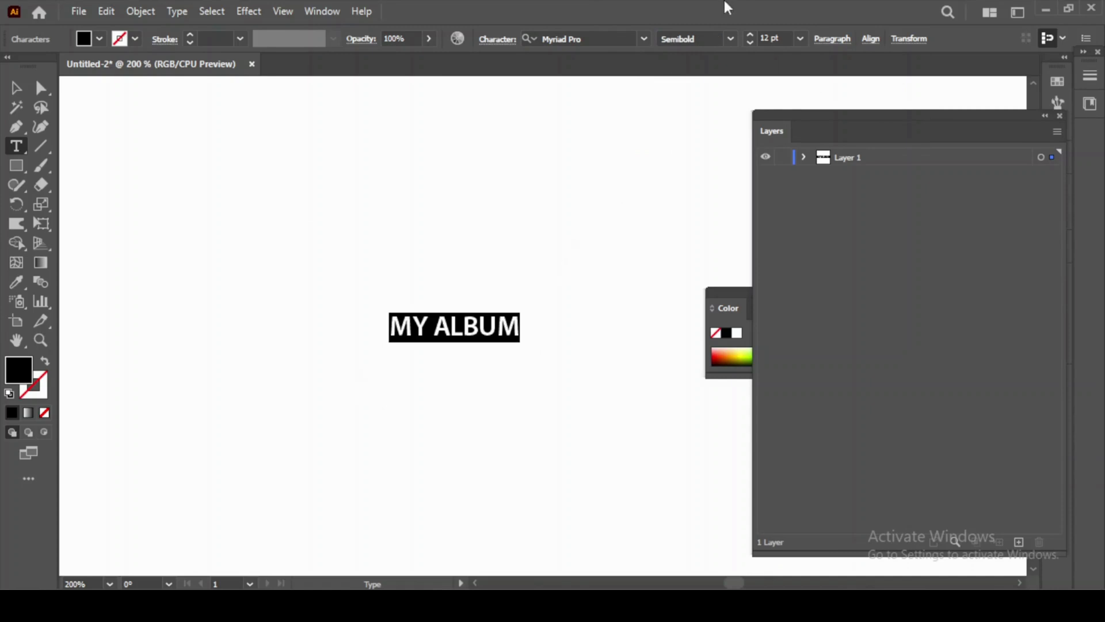
click(730, 38)
click(693, 92)
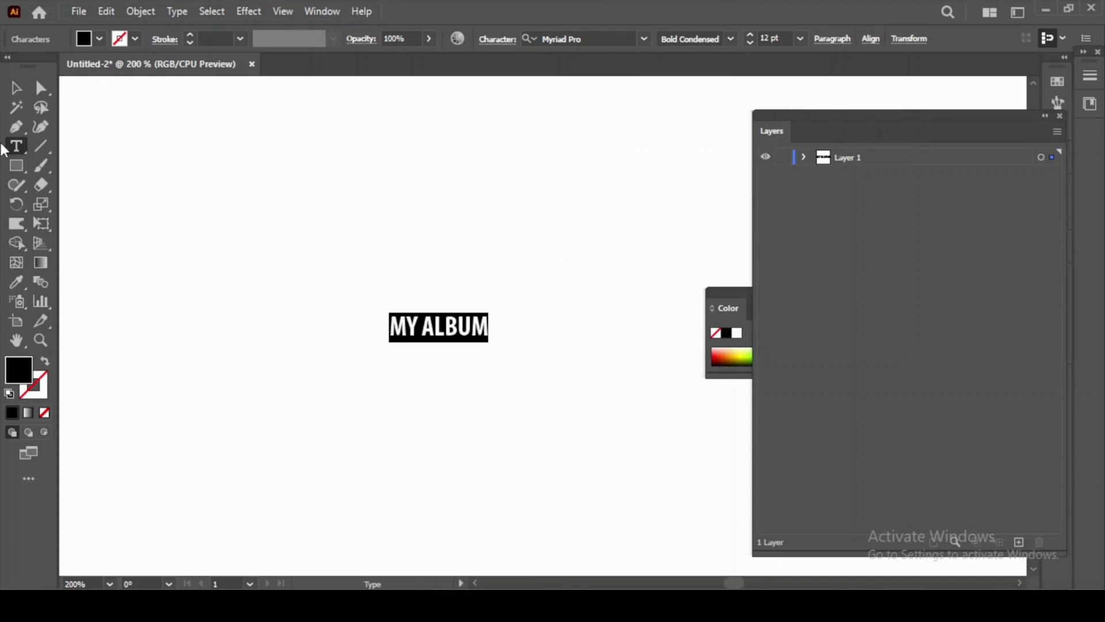
Scale the MY ALBUM text up from its centre to a font size of about 211 pt.
click(16, 87)
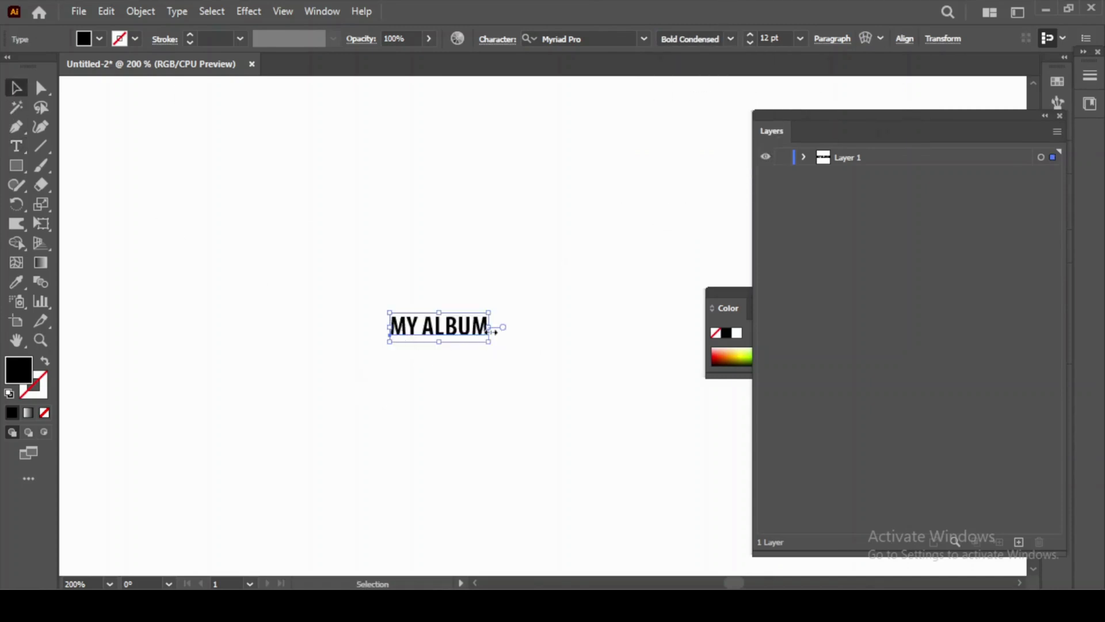
scroll(480, 351, down, 3)
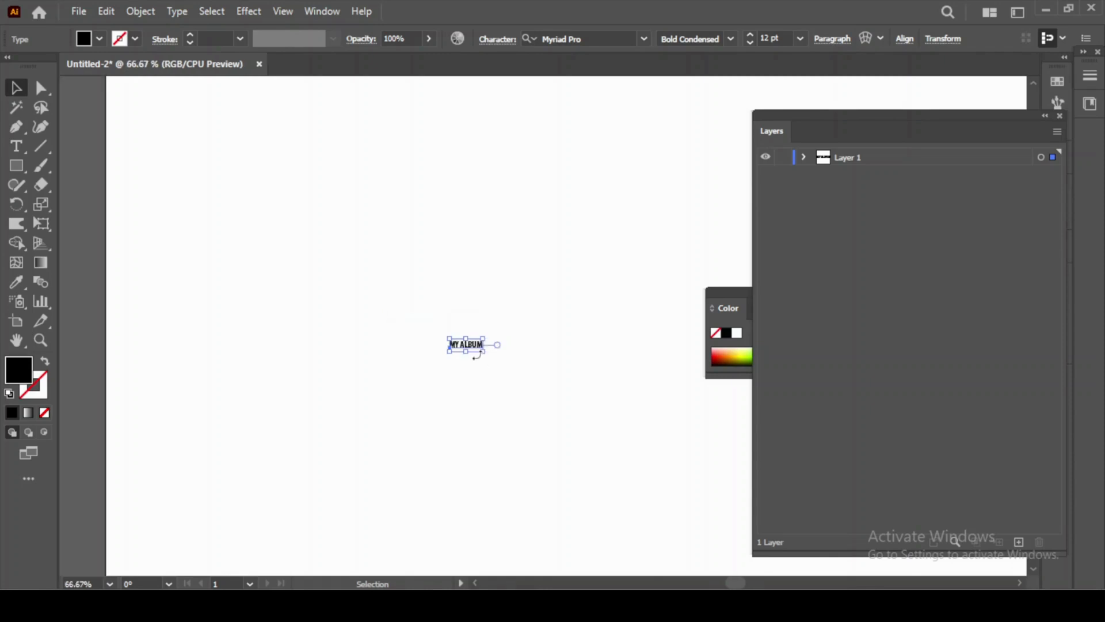
drag(485, 353, 628, 446)
key(ctrl+z)
drag(487, 353, 654, 459)
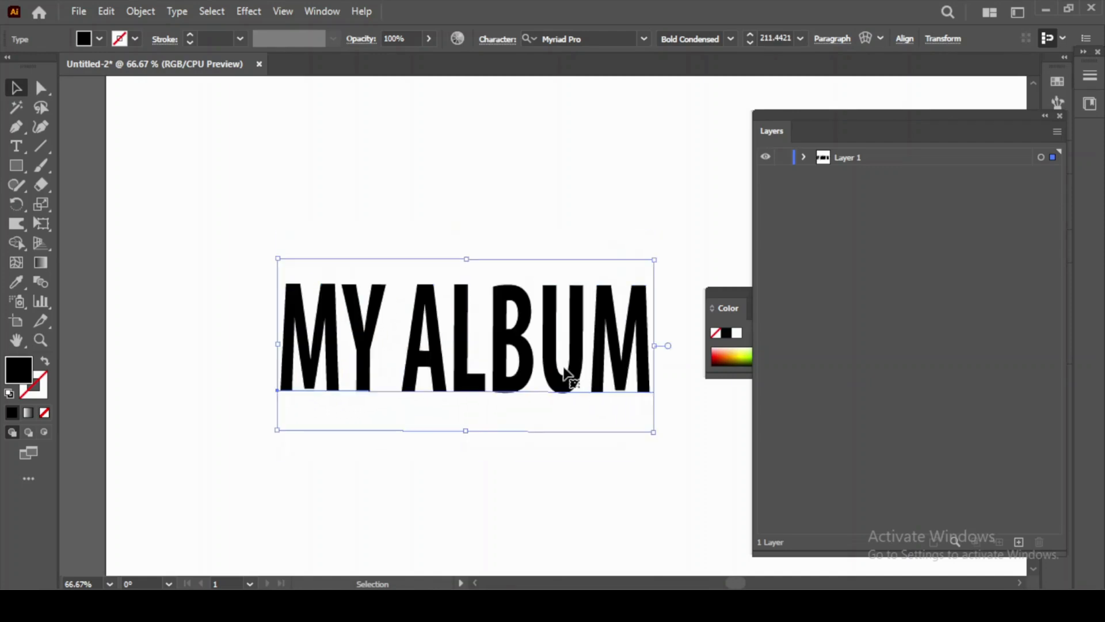
scroll(565, 374, down, 4)
scroll(567, 368, up, 2)
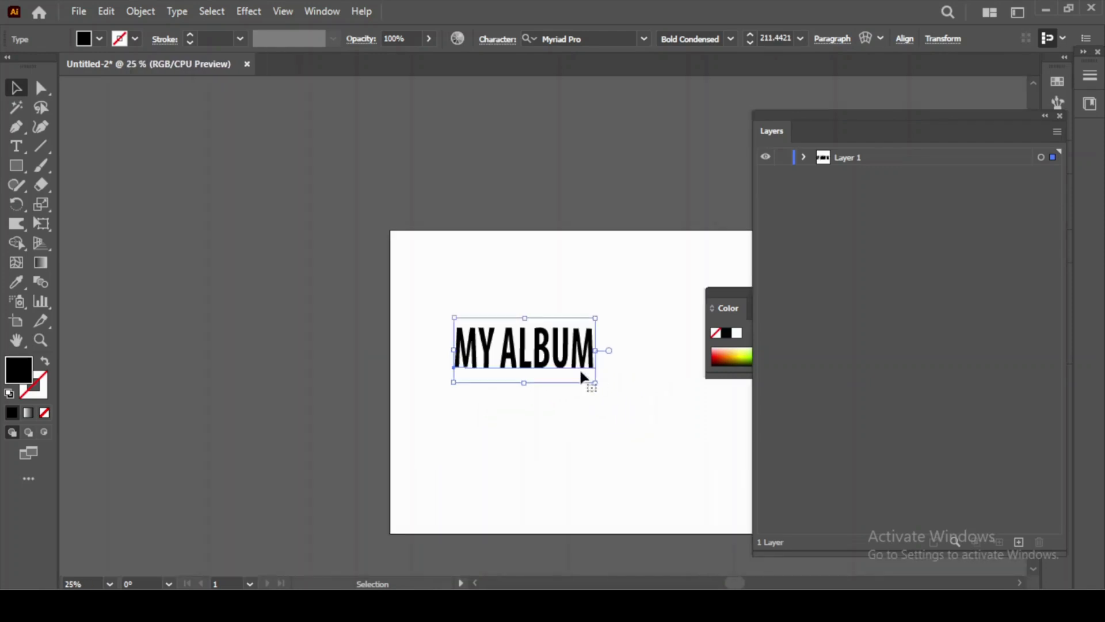
Enlarge the MY ALBUM text further, move it lower on the artboard, and squash its height to a font size of about 297 pt.
drag(569, 353, 608, 378)
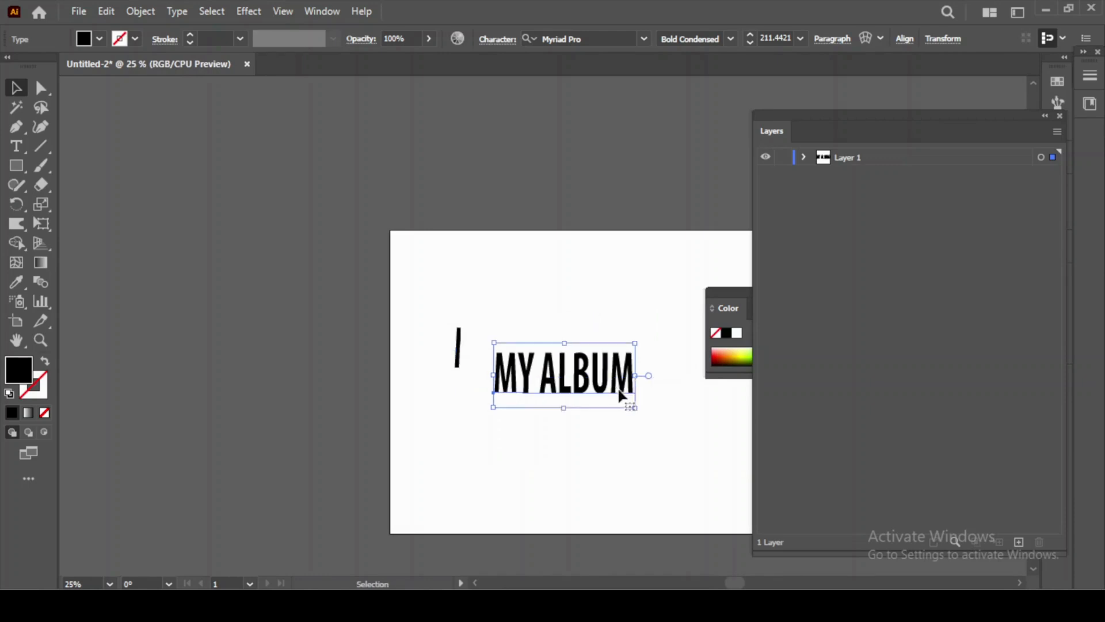
drag(643, 414, 677, 434)
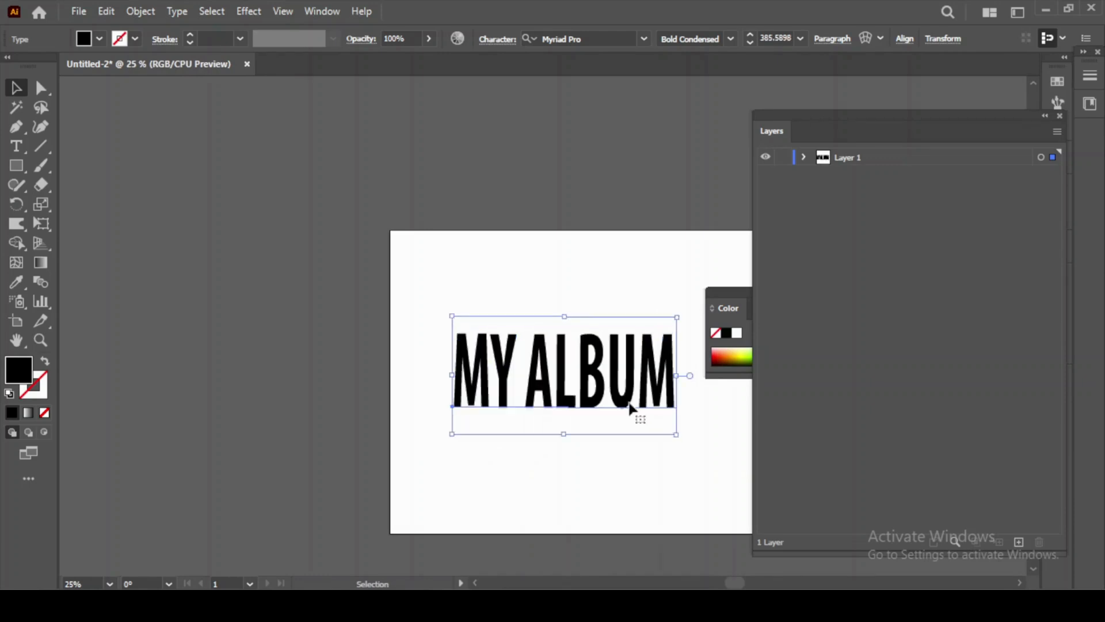
drag(596, 378, 622, 415)
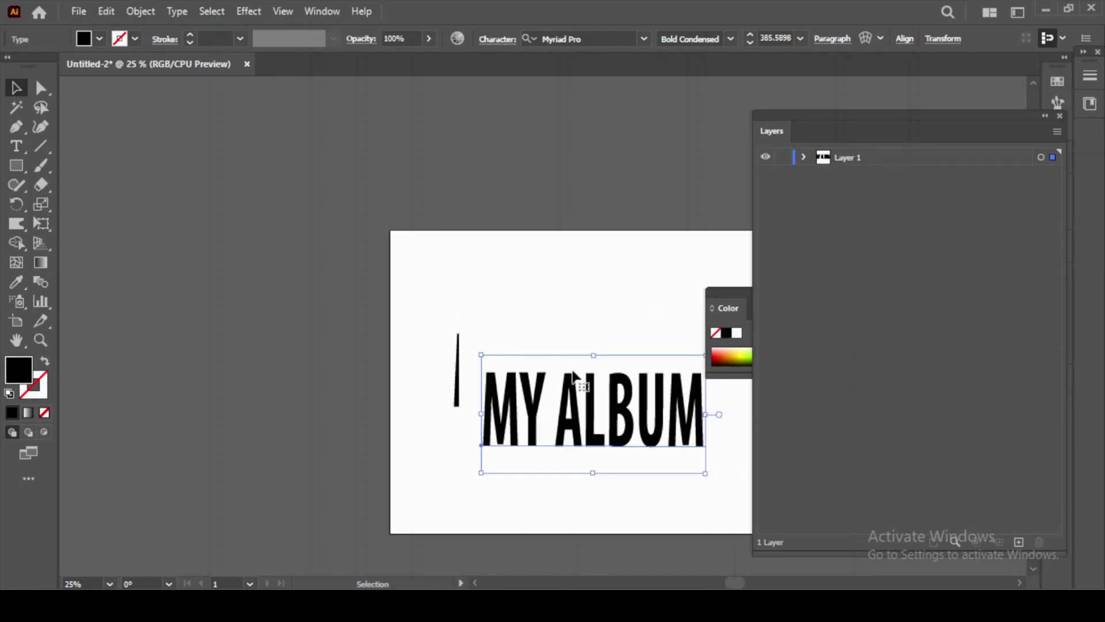
drag(593, 366, 595, 385)
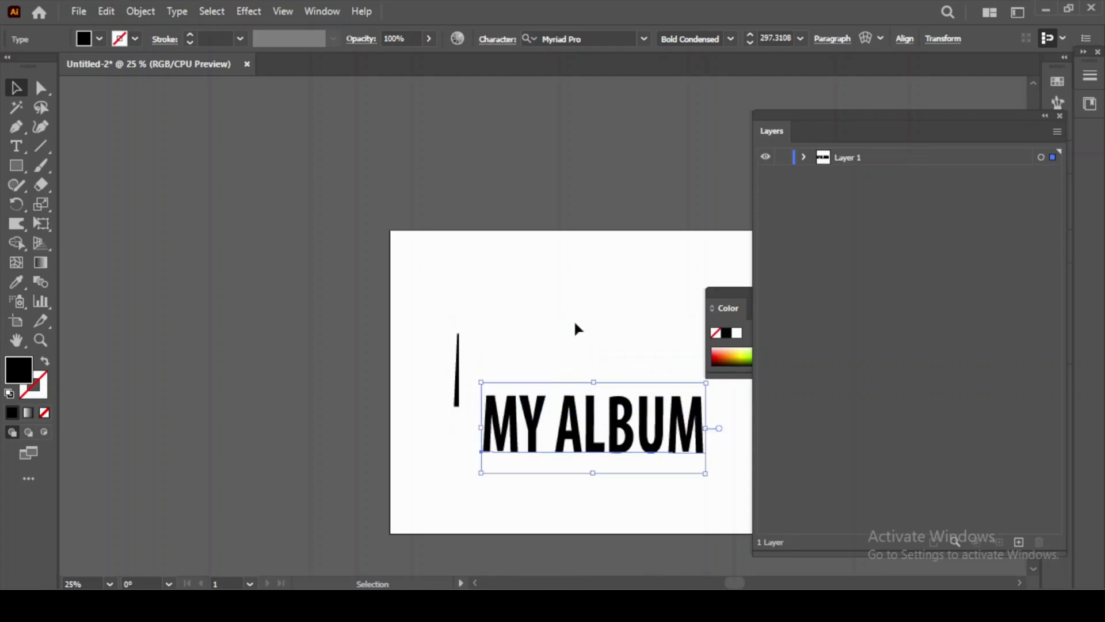
click(476, 358)
scroll(386, 377, down, 1)
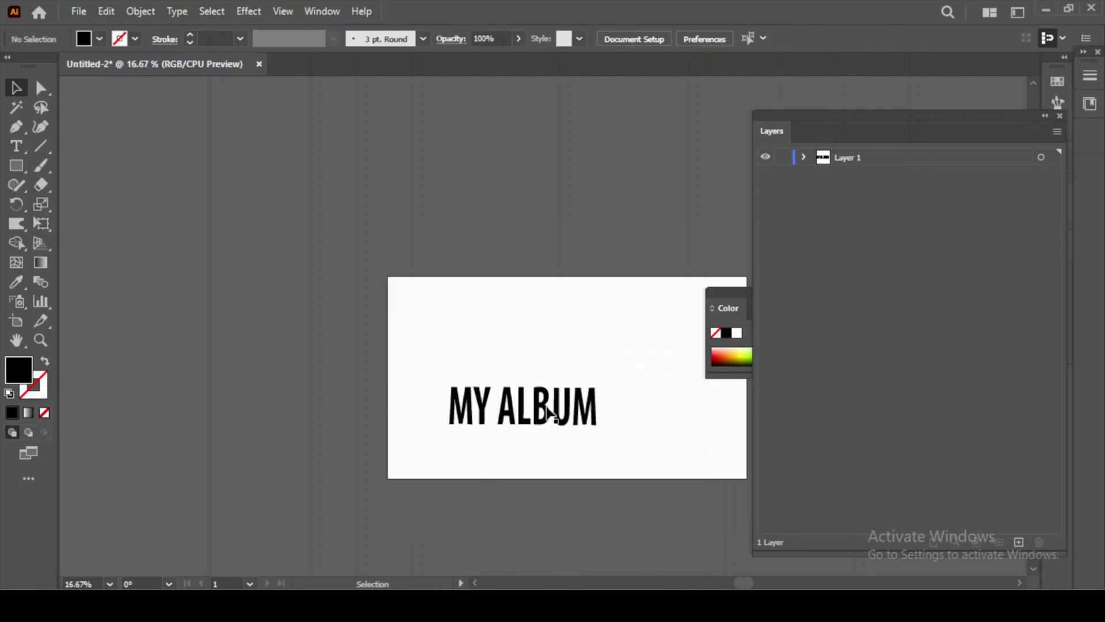
Duplicate the MY ALBUM text directly above the original and fill the copy with white.
click(561, 416)
drag(558, 415, 567, 373)
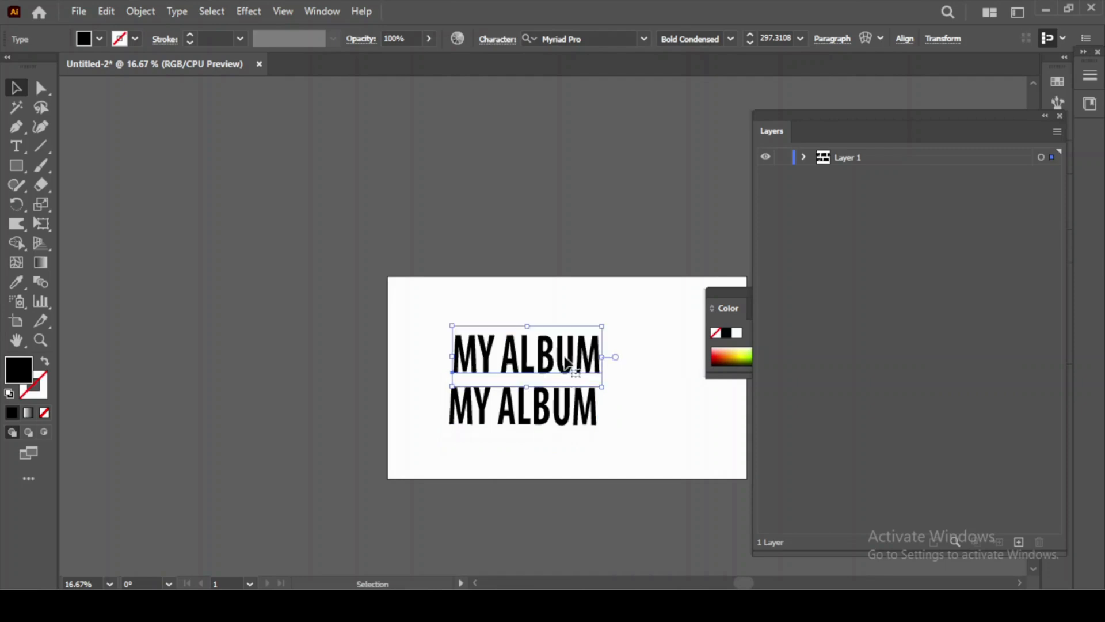
double_click(556, 354)
key(ctrl+a)
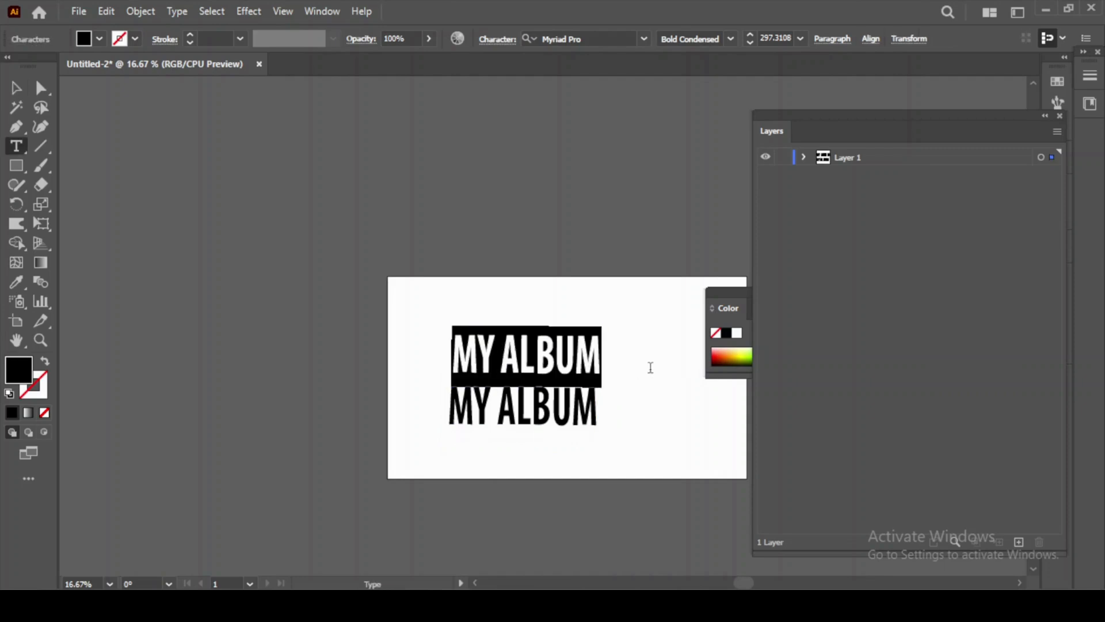
click(80, 41)
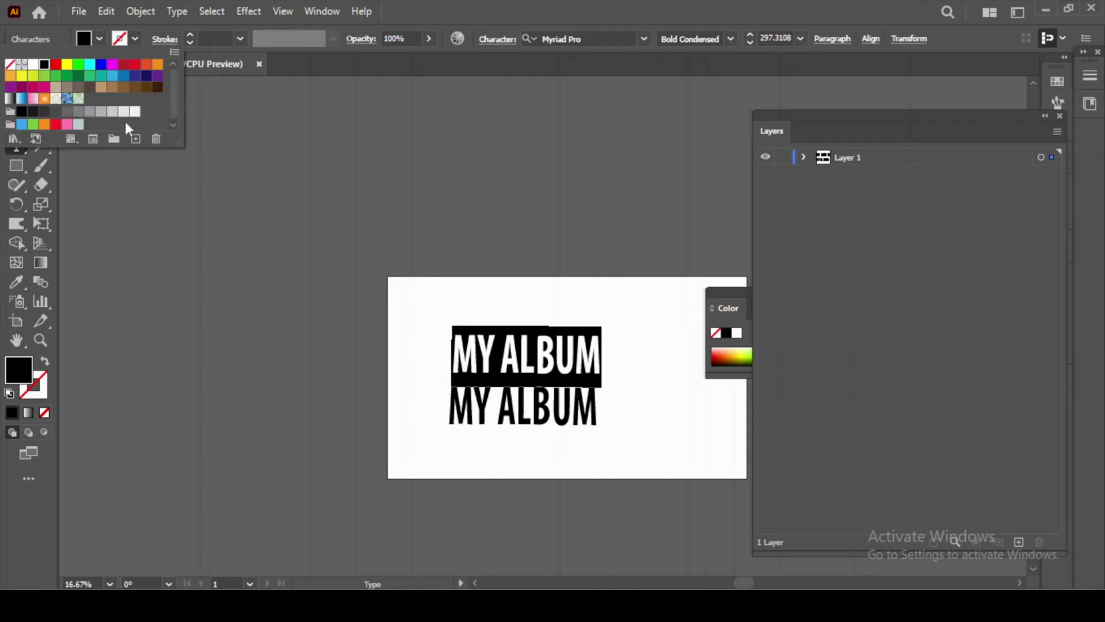
click(32, 64)
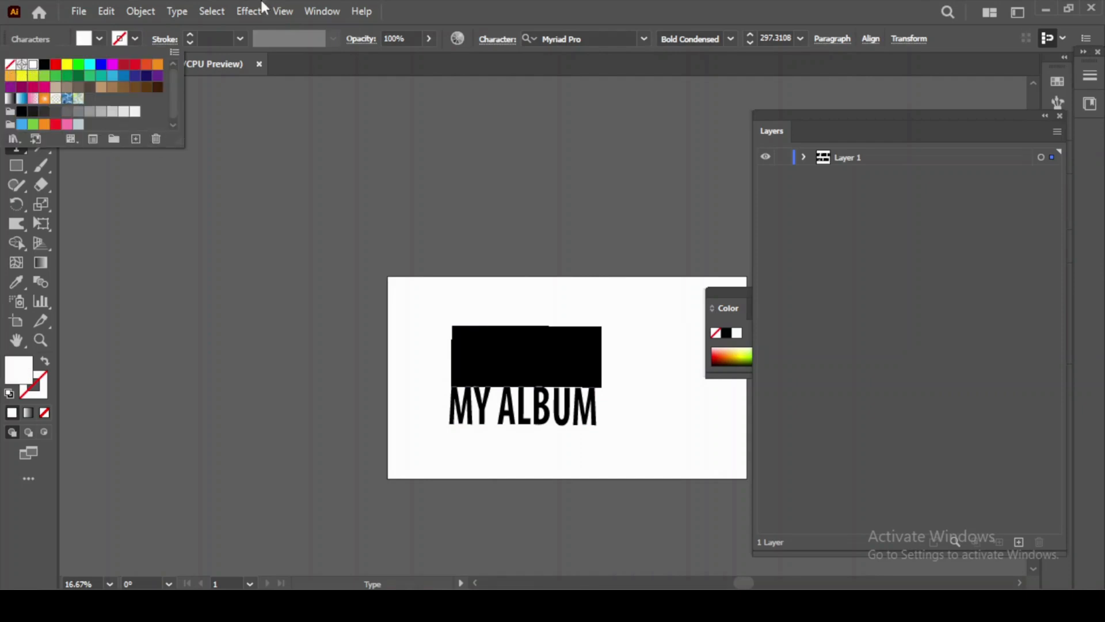
click(592, 7)
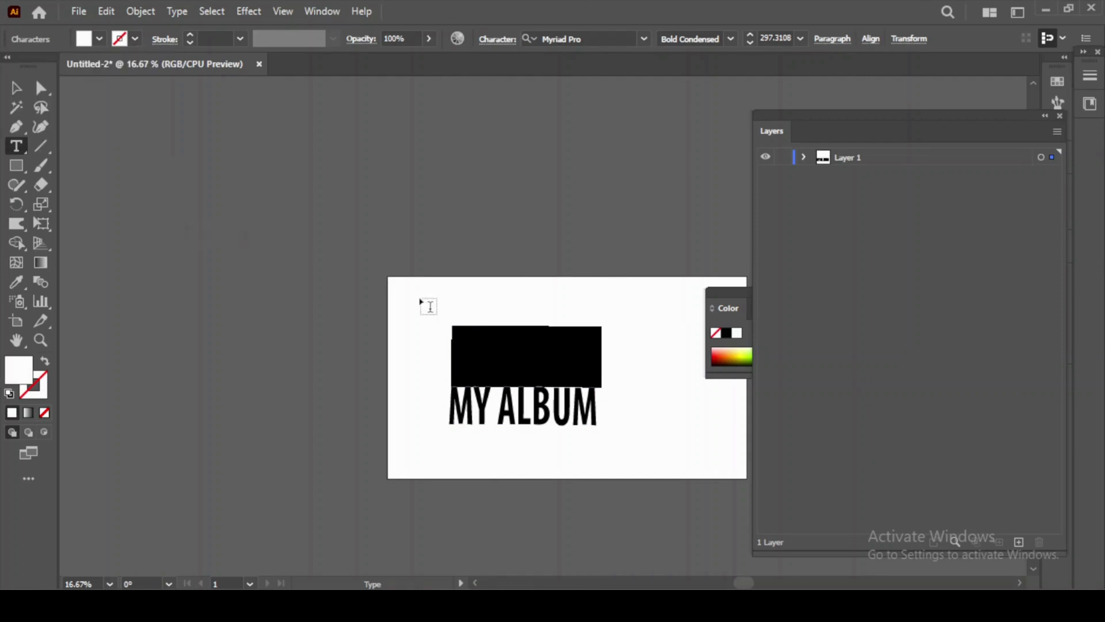
Select both the white and black MY ALBUM texts and make a blend between them.
click(16, 91)
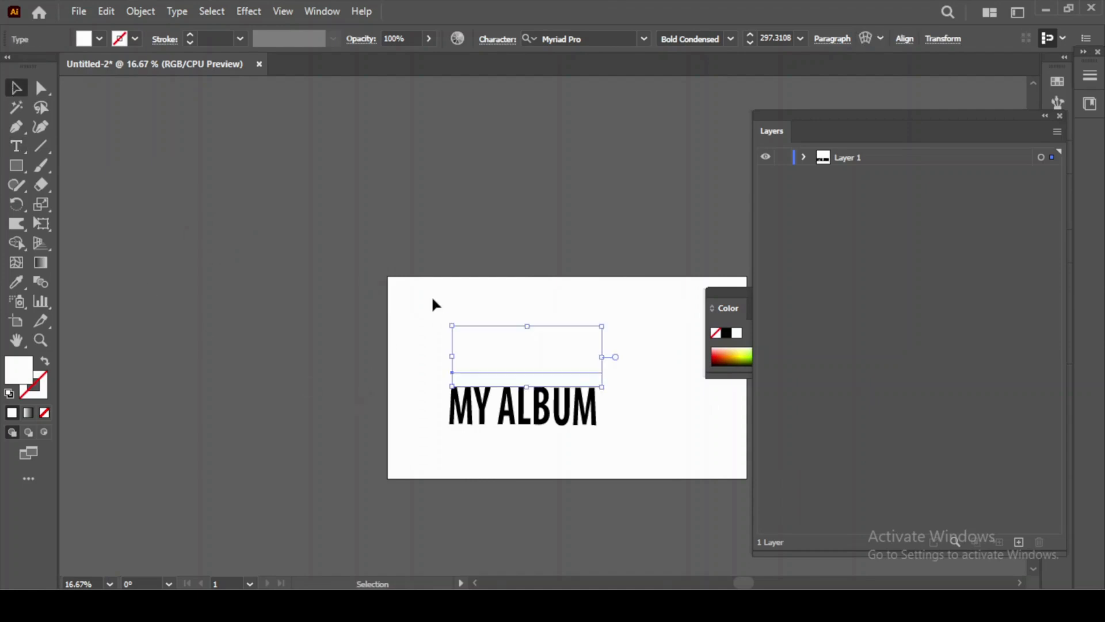
drag(421, 303, 656, 464)
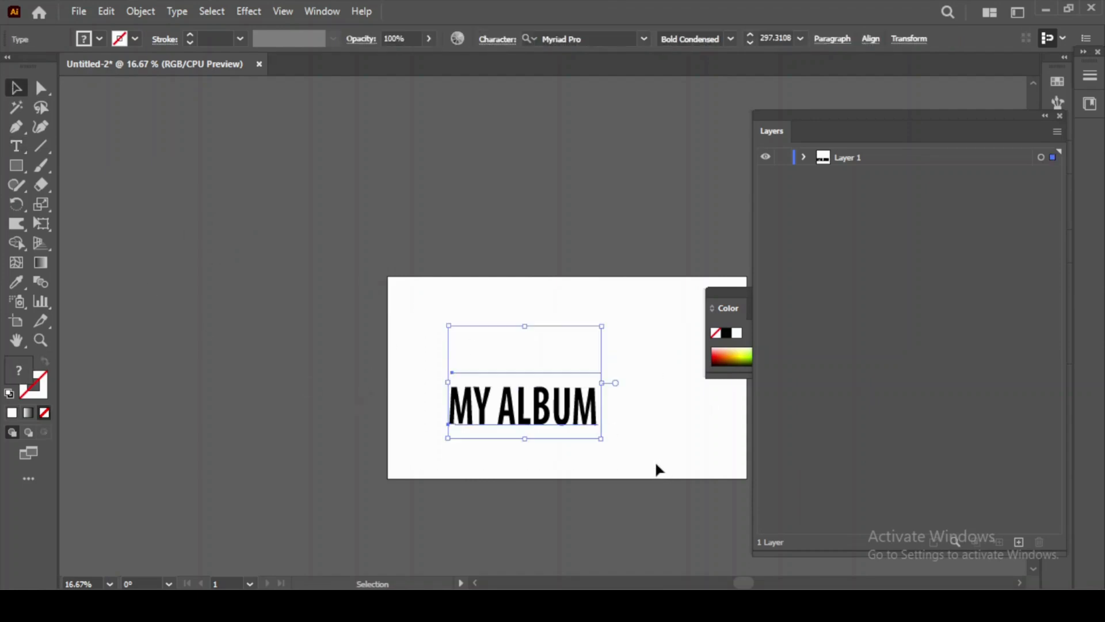
click(149, 11)
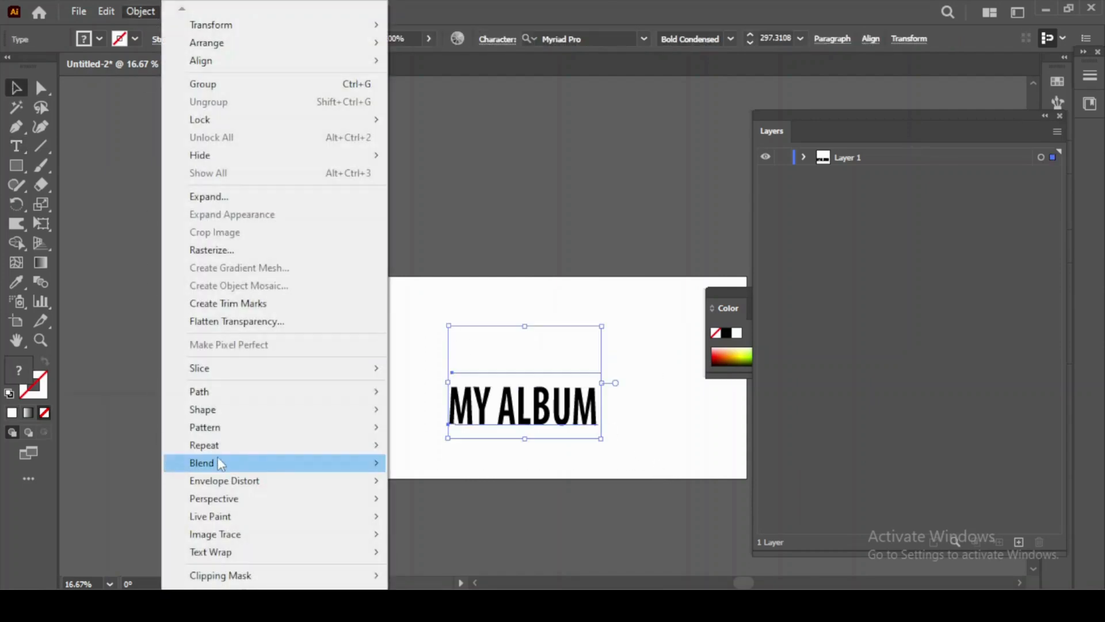
mouse_move(217, 461)
click(423, 464)
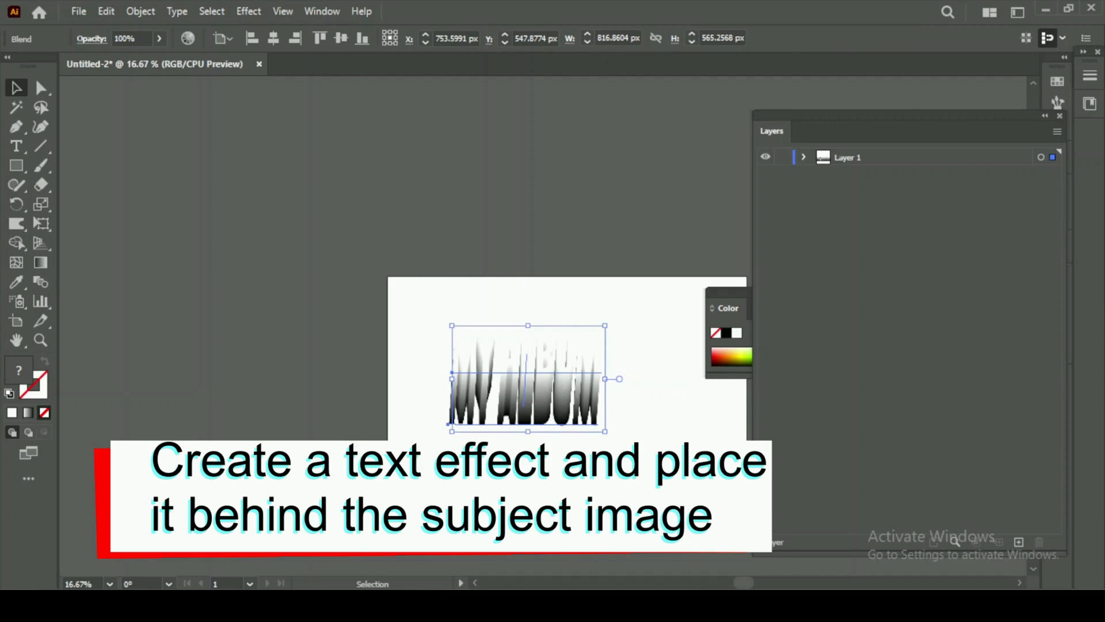
Try to warp the base of the blended MY ALBUM text with the Warp tool.
scroll(553, 409, up, 1)
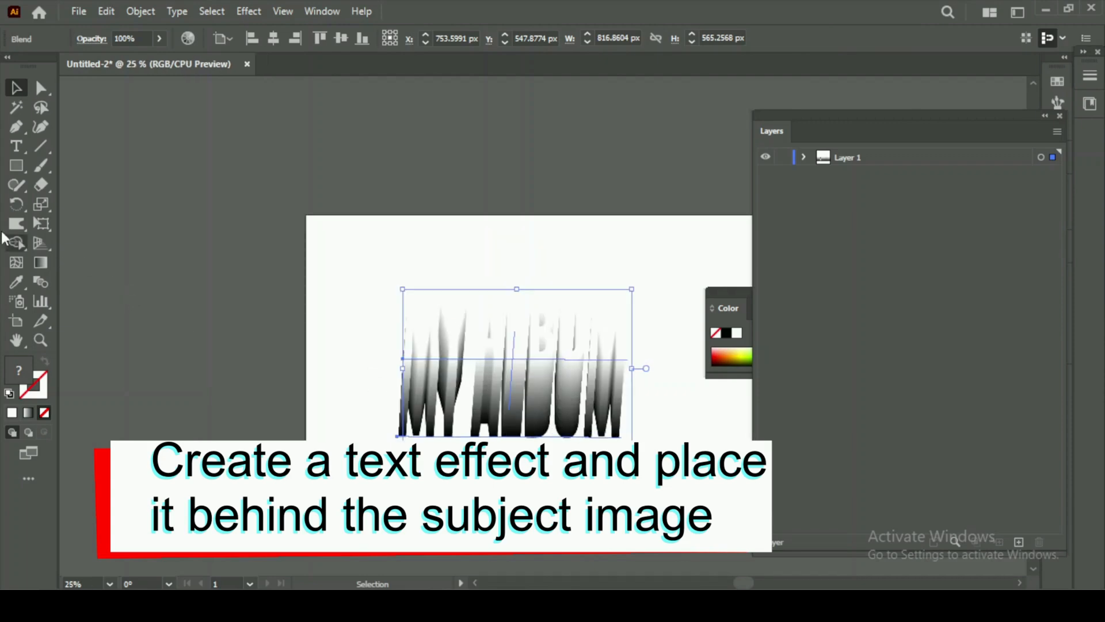
click(18, 226)
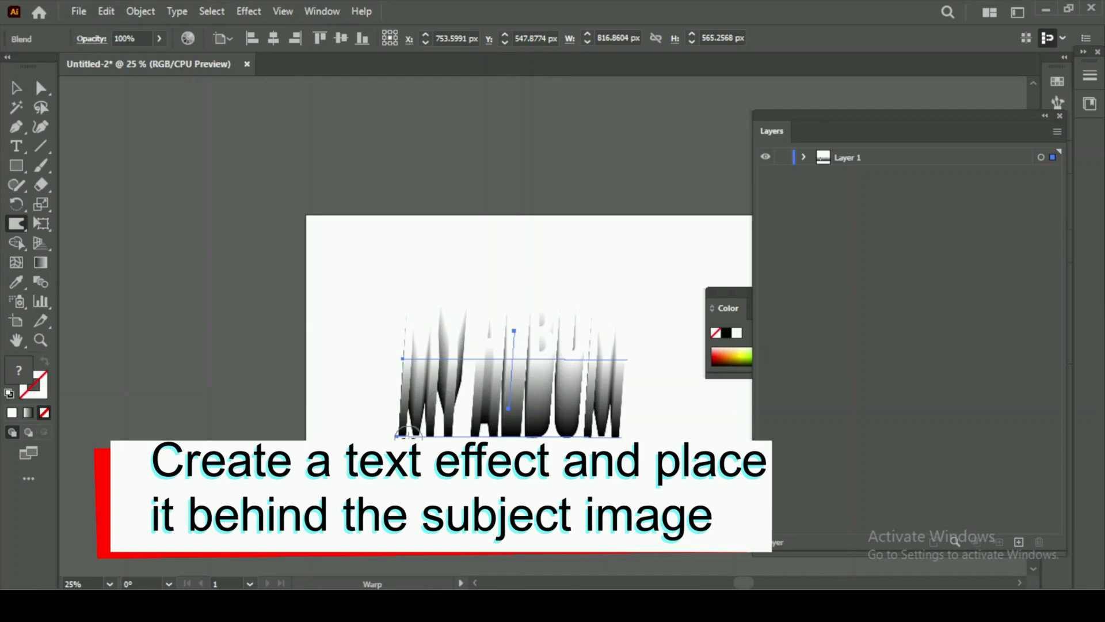
click(409, 429)
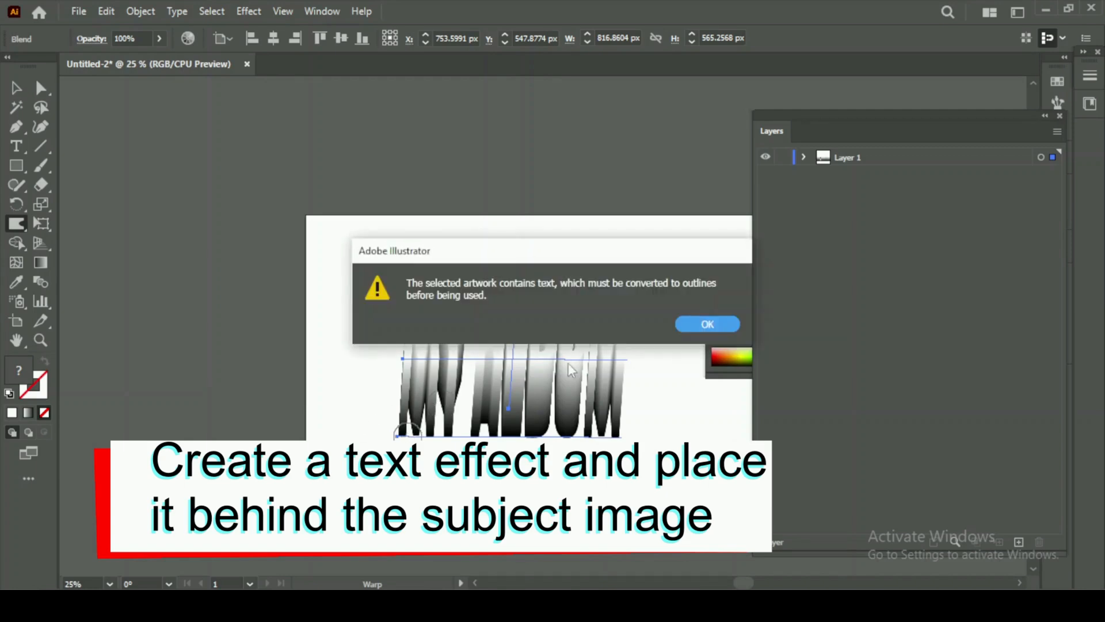
click(717, 324)
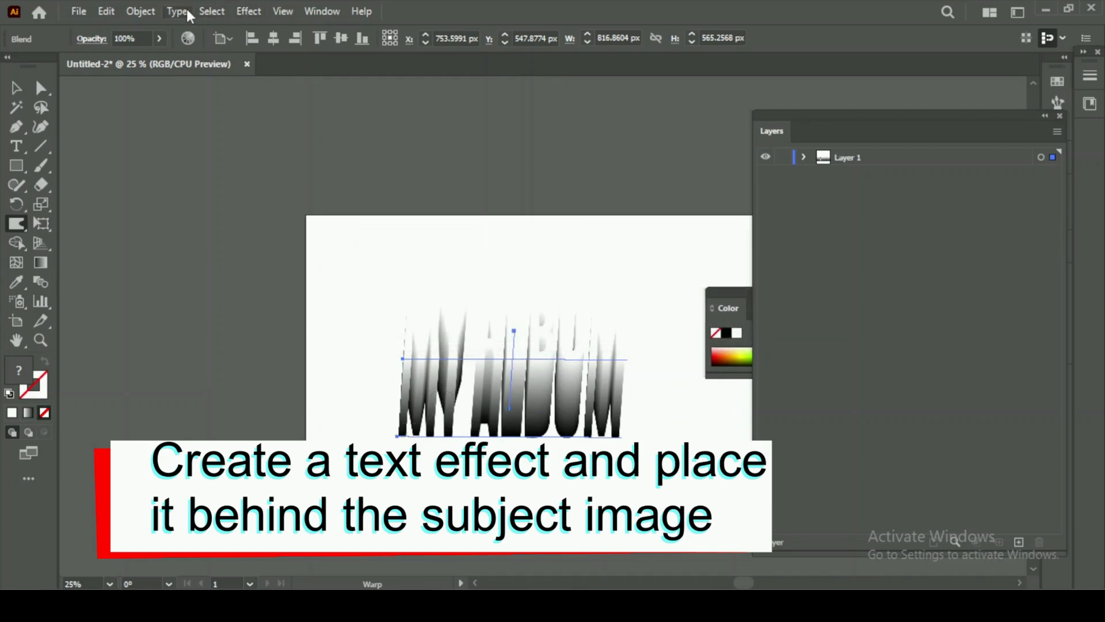
Convert the text in the MY ALBUM blend to outlines.
click(204, 12)
mouse_move(176, 16)
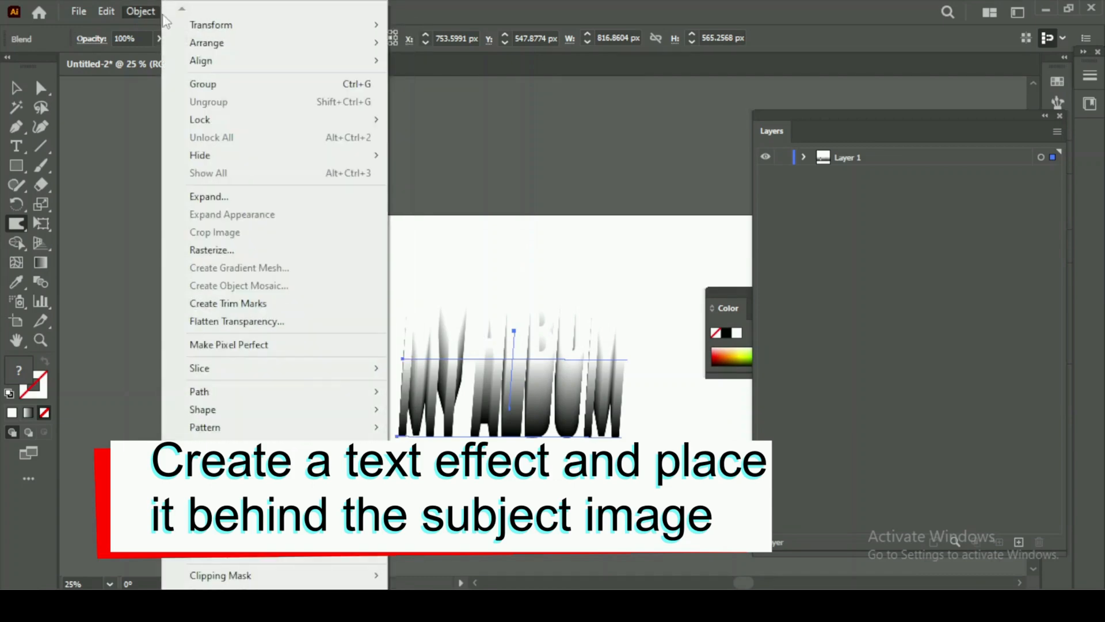
click(471, 5)
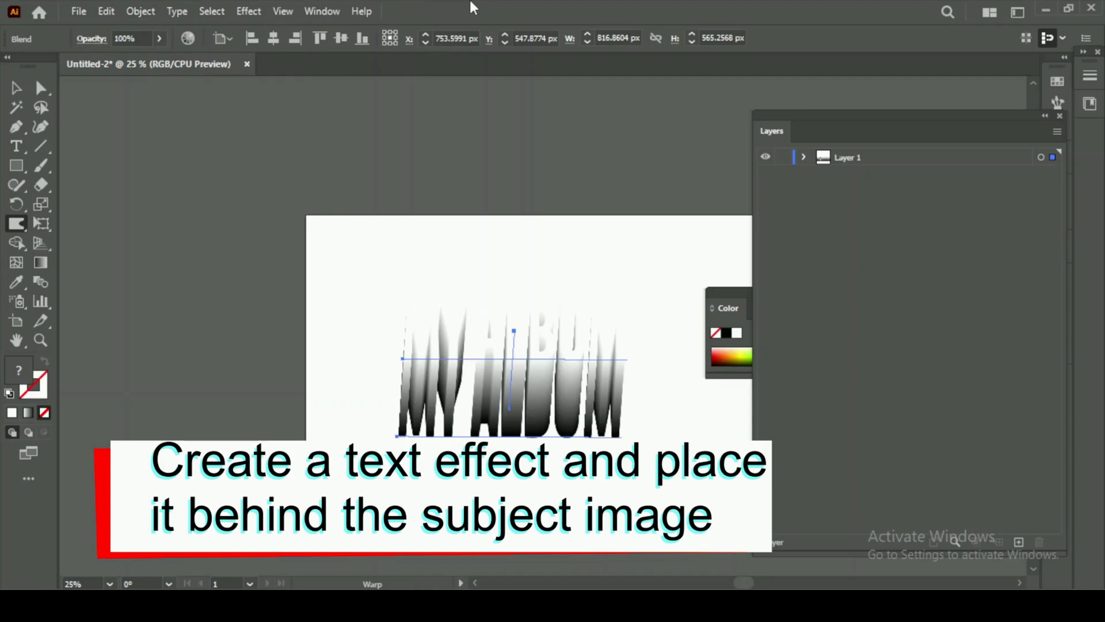
click(179, 12)
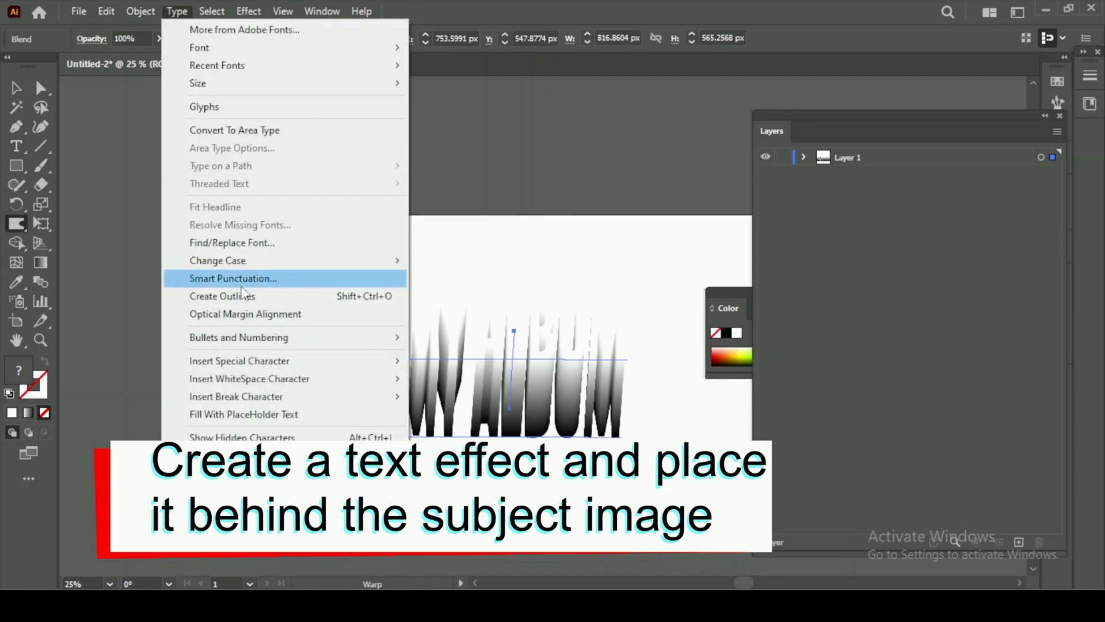
click(245, 296)
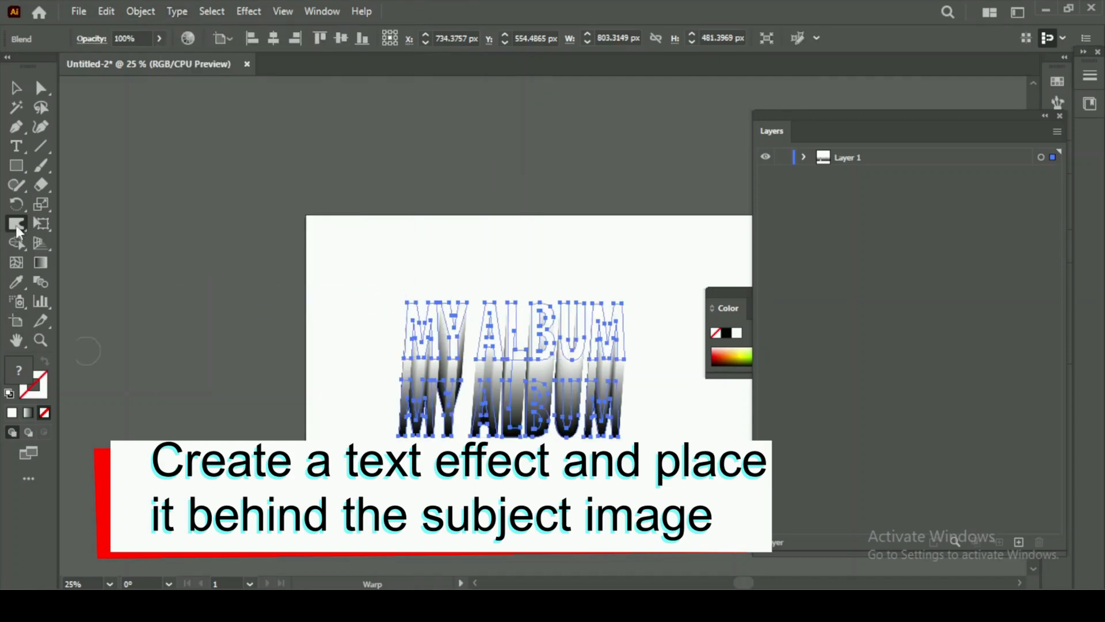
Warp the lower edges of the front black MY ALBUM letters downward into uneven drips, from the first M to the last.
scroll(403, 461, up, 1)
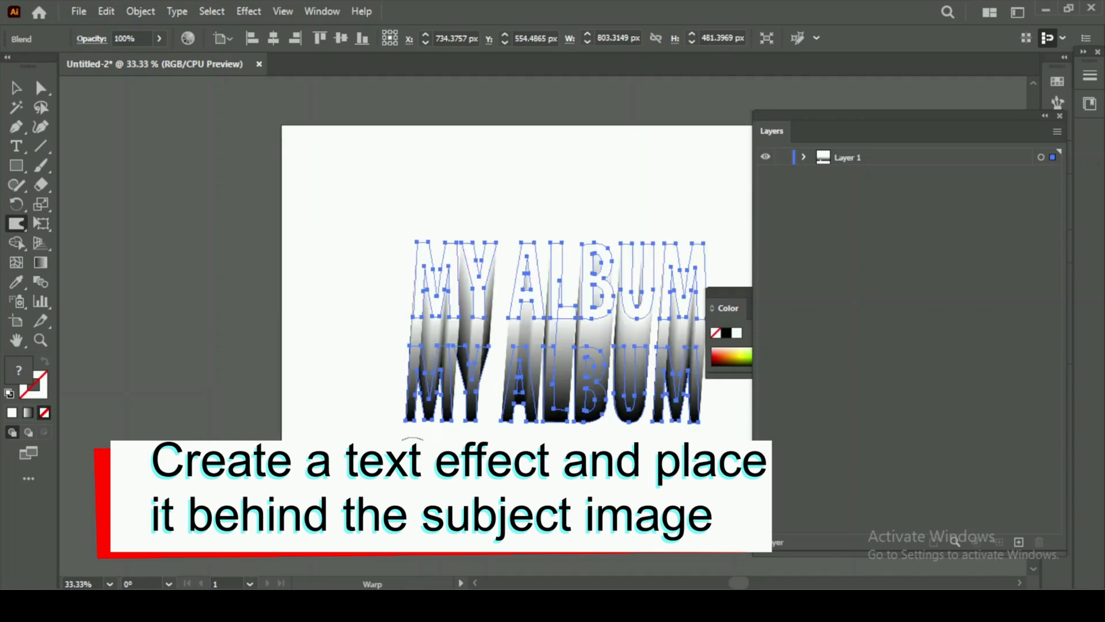
drag(410, 429, 450, 443)
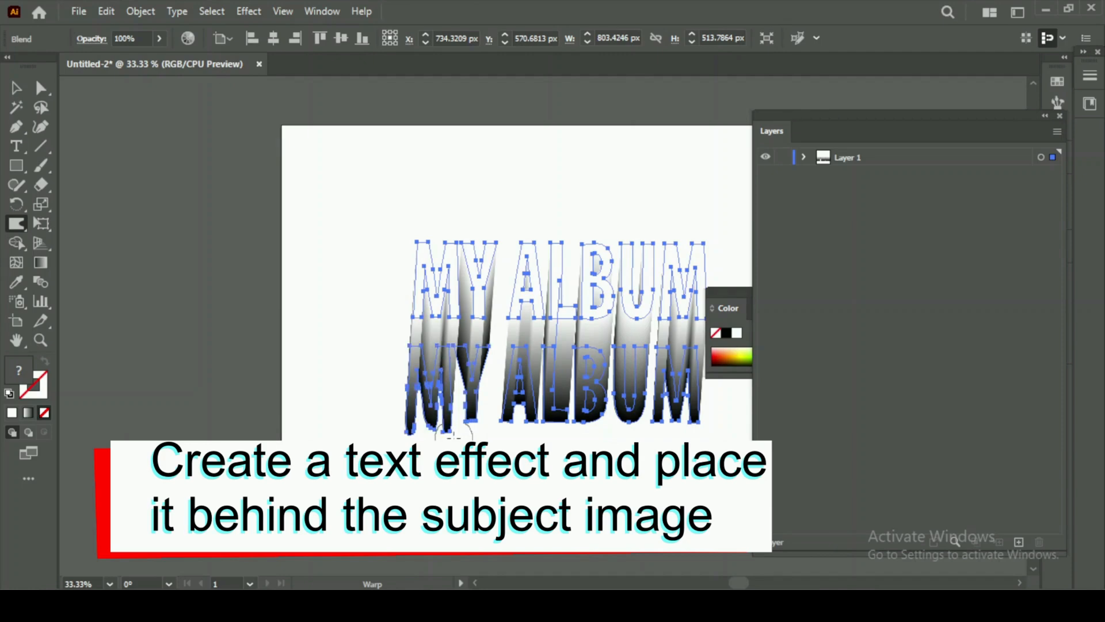
mouse_move(460, 427)
mouse_down()
mouse_move(458, 443)
mouse_move(507, 428)
mouse_move(534, 438)
mouse_up()
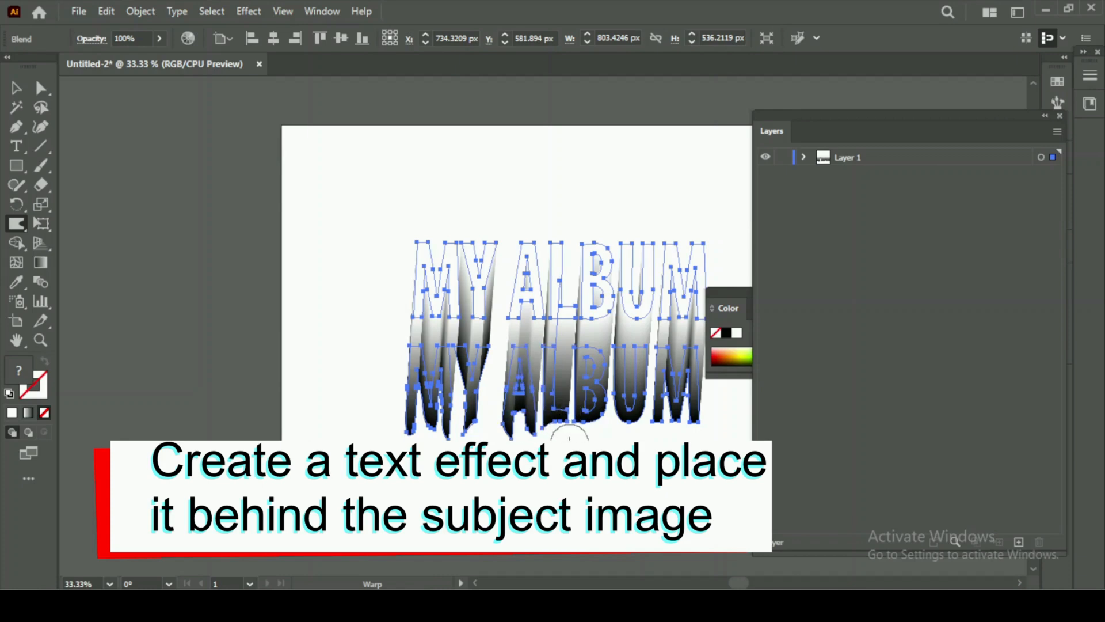
drag(552, 404, 557, 437)
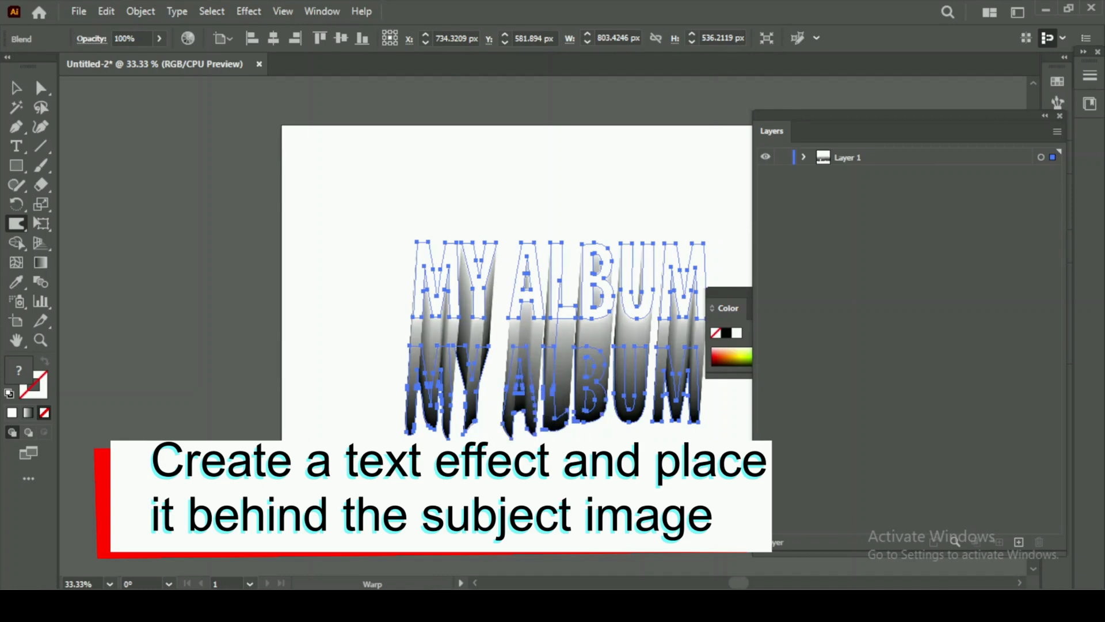
mouse_move(672, 423)
mouse_down()
mouse_move(666, 431)
mouse_move(691, 434)
mouse_move(652, 430)
mouse_move(698, 443)
mouse_up()
drag(469, 422, 469, 429)
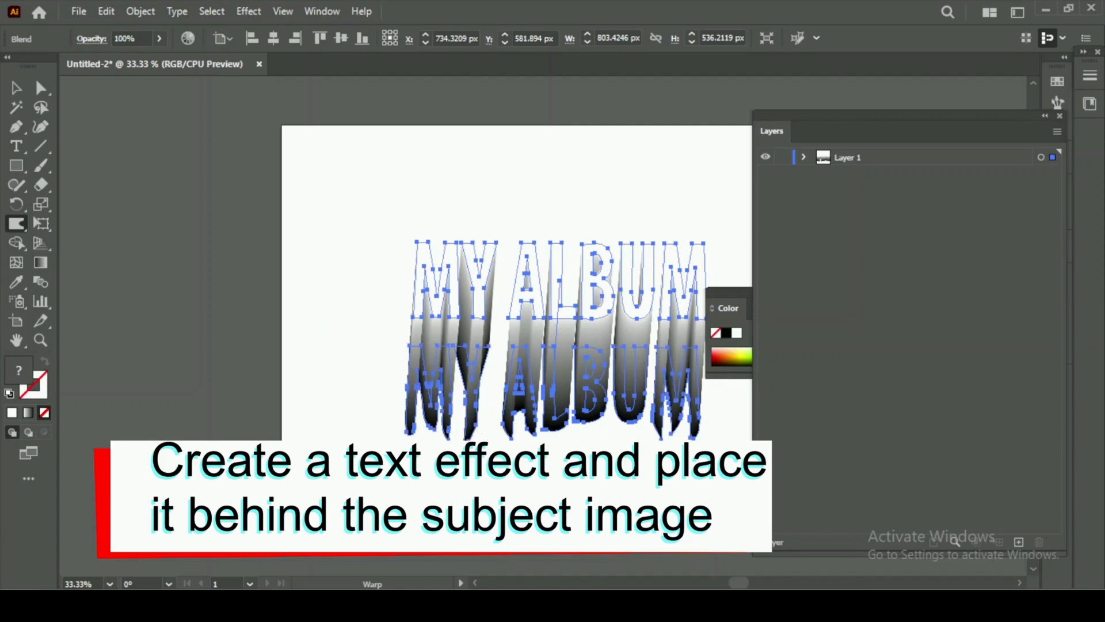
Copy the whole warped MY ALBUM artwork and paste it as pixels above Layer 5 in the Photoshop album cover.
scroll(383, 411, down, 2)
key(v)
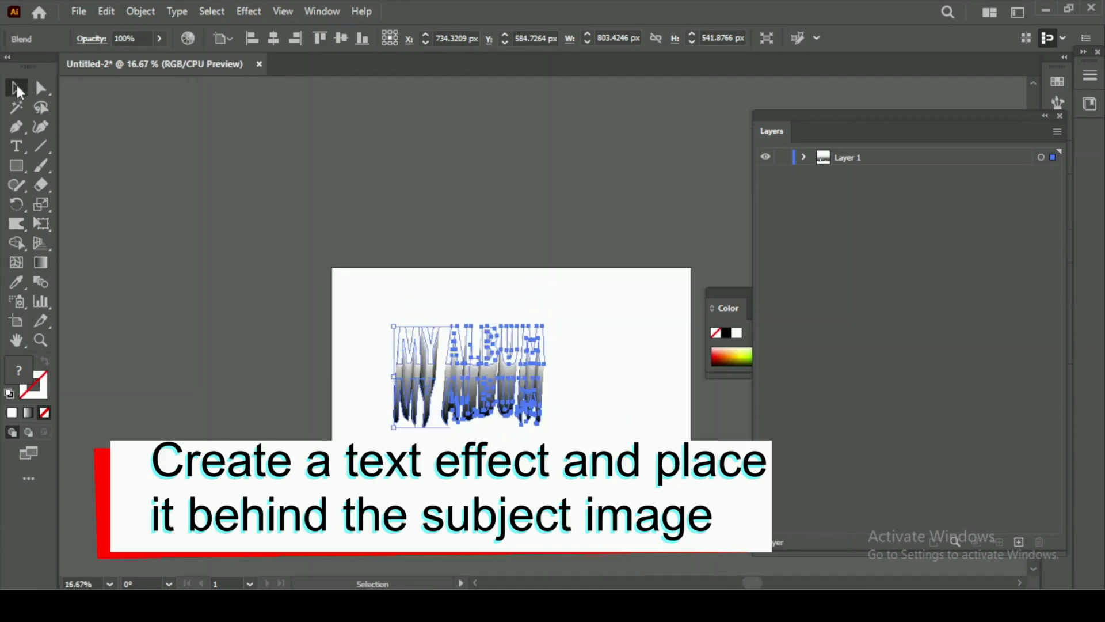
drag(380, 298, 568, 444)
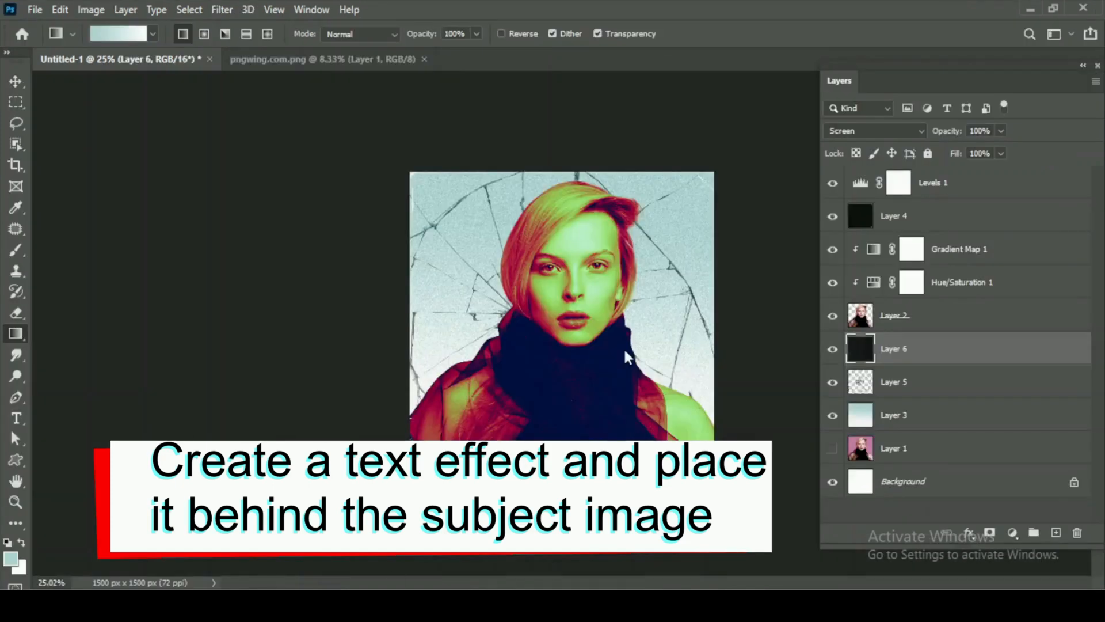
click(901, 382)
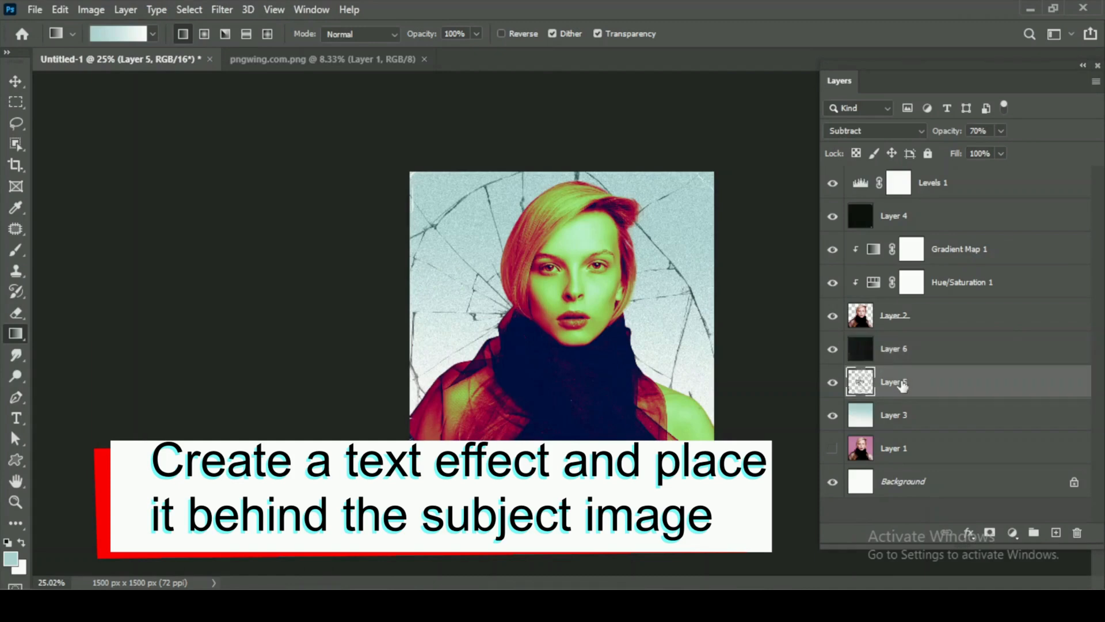
key(ctrl+v)
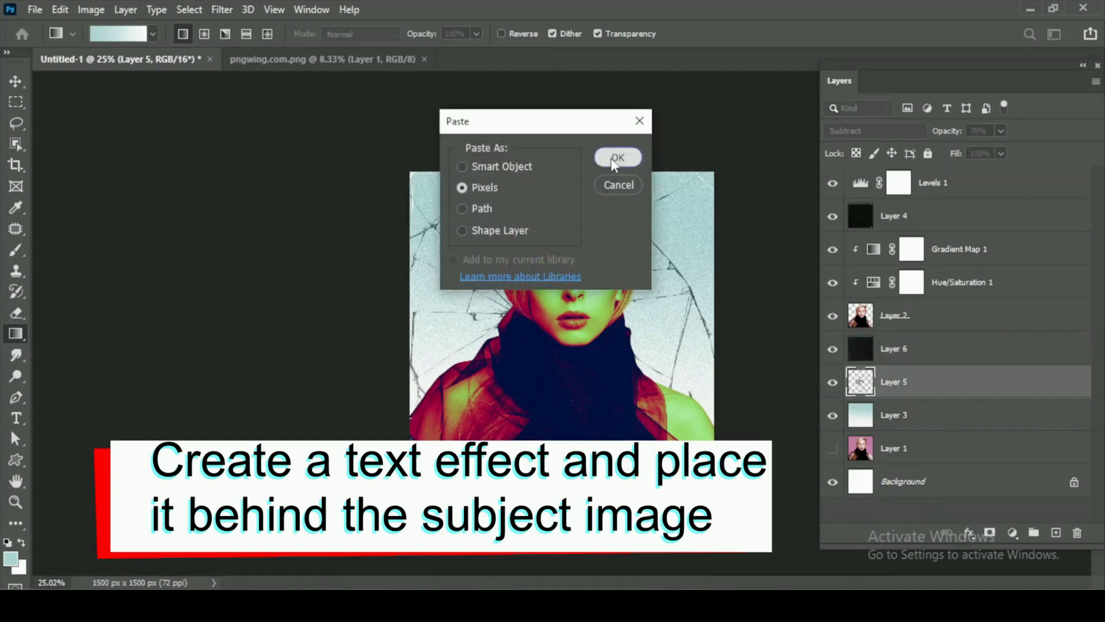
click(613, 162)
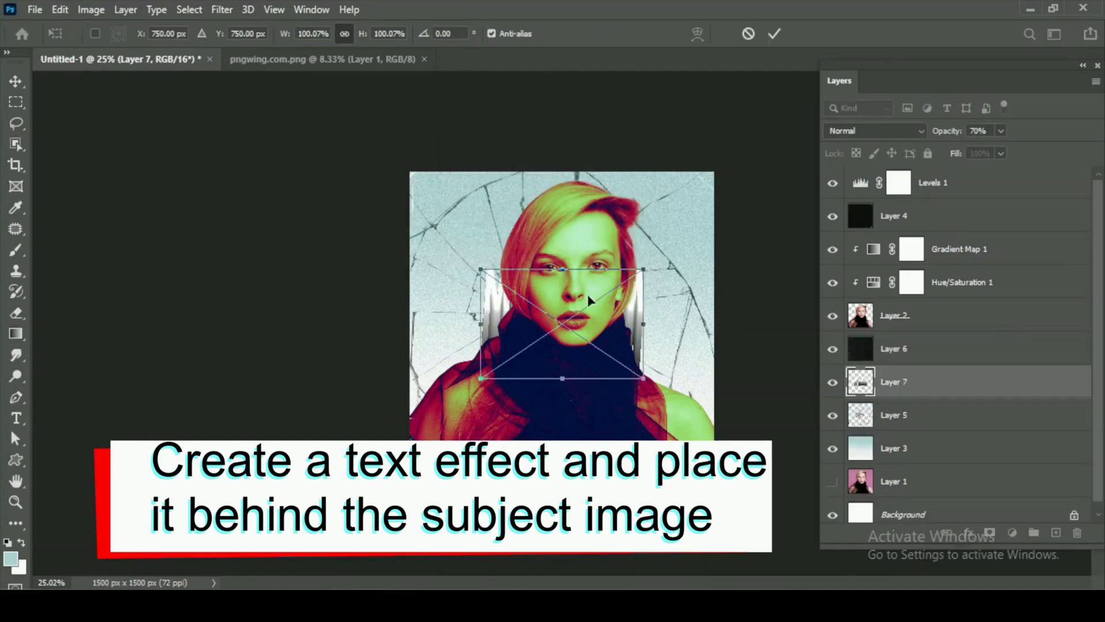
Scale the pasted MY ALBUM text to about 174% and move it up behind the woman's head, spanning the cover's width.
drag(645, 267, 704, 228)
drag(633, 328, 637, 284)
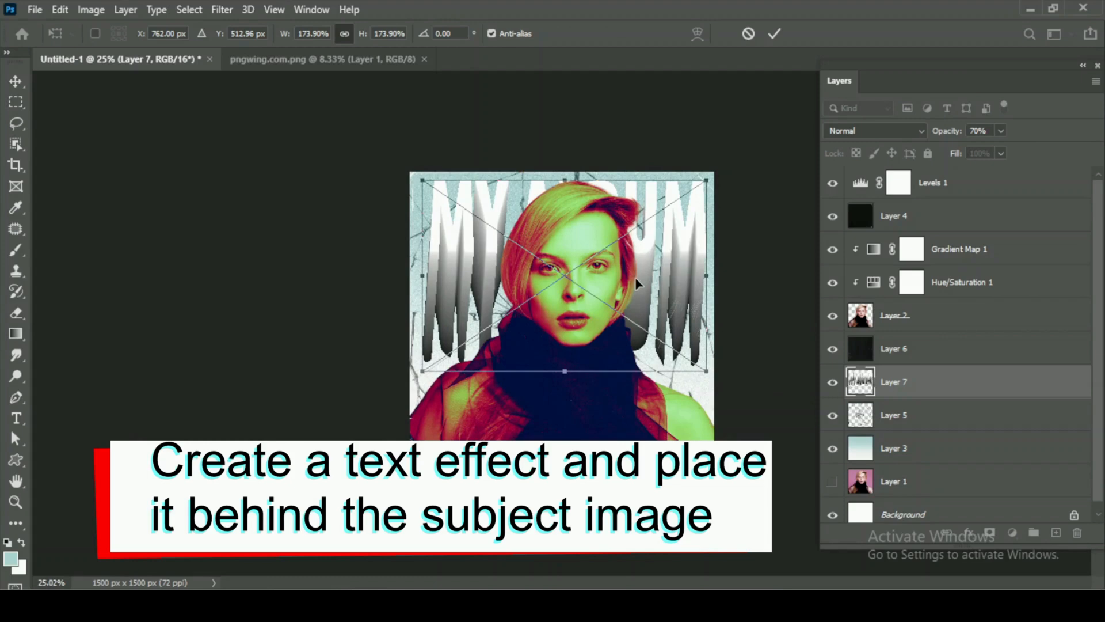
key(Return)
key(g)
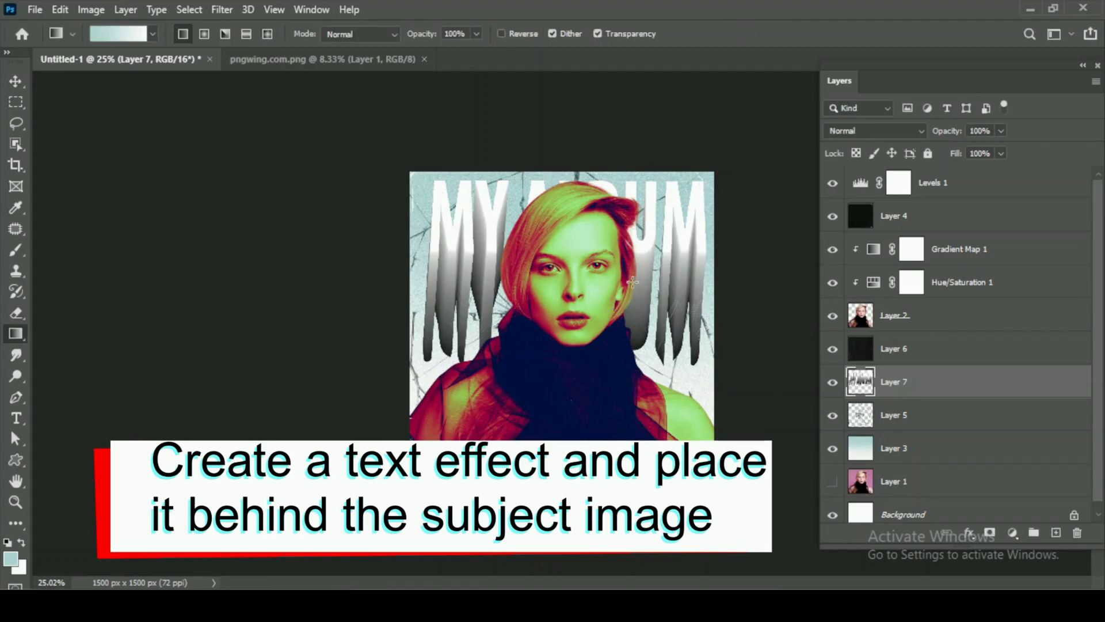
key(v)
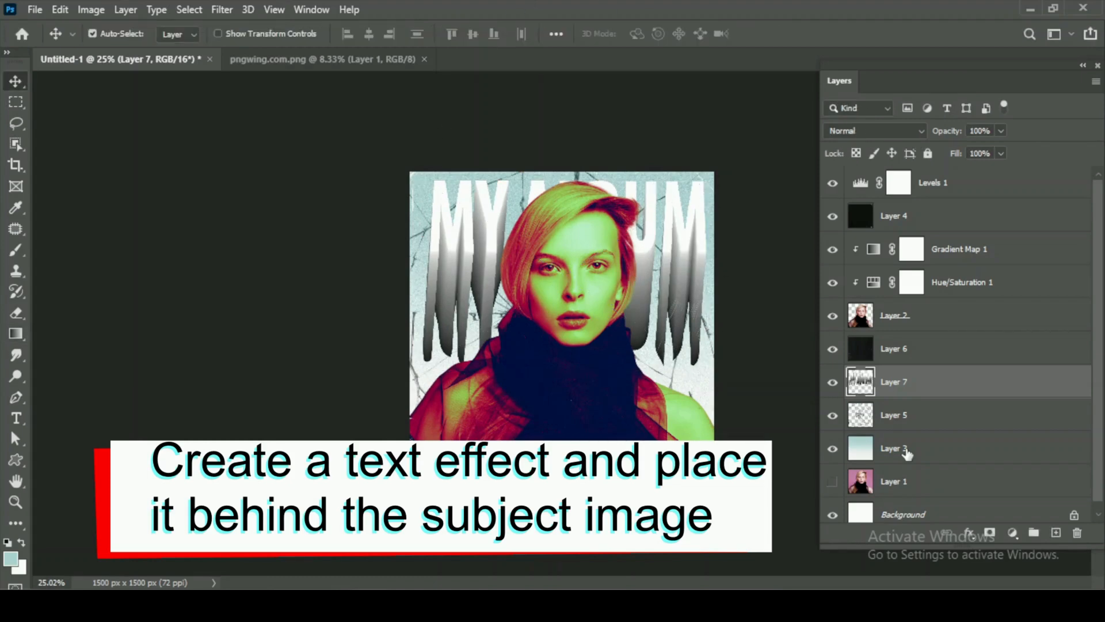
drag(910, 391, 937, 525)
click(1013, 533)
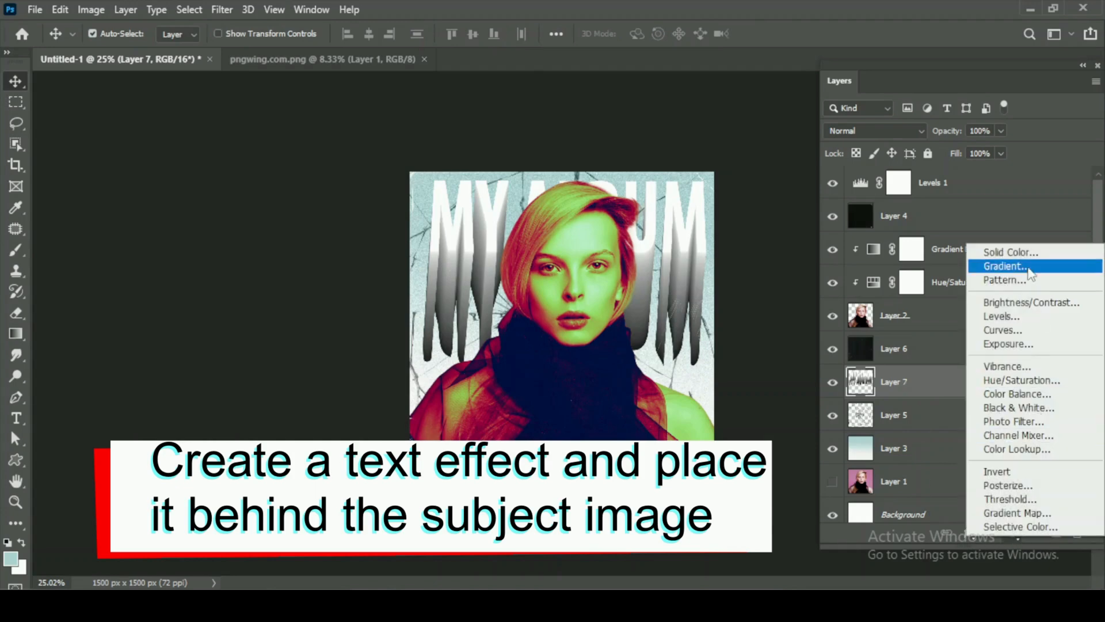
click(1005, 266)
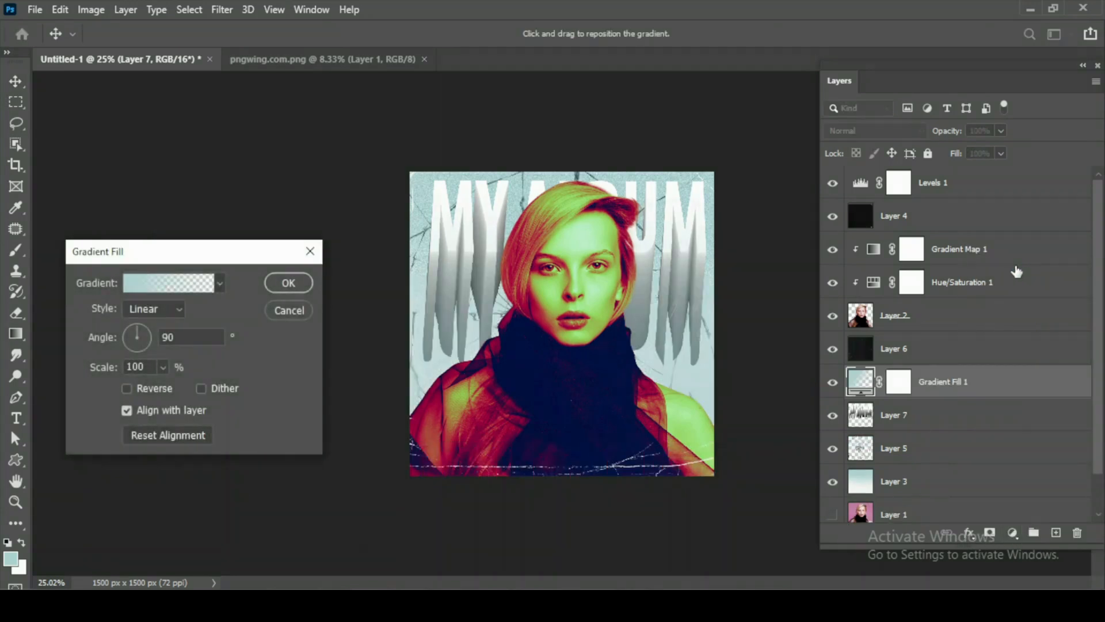
key(alt)
click(290, 311)
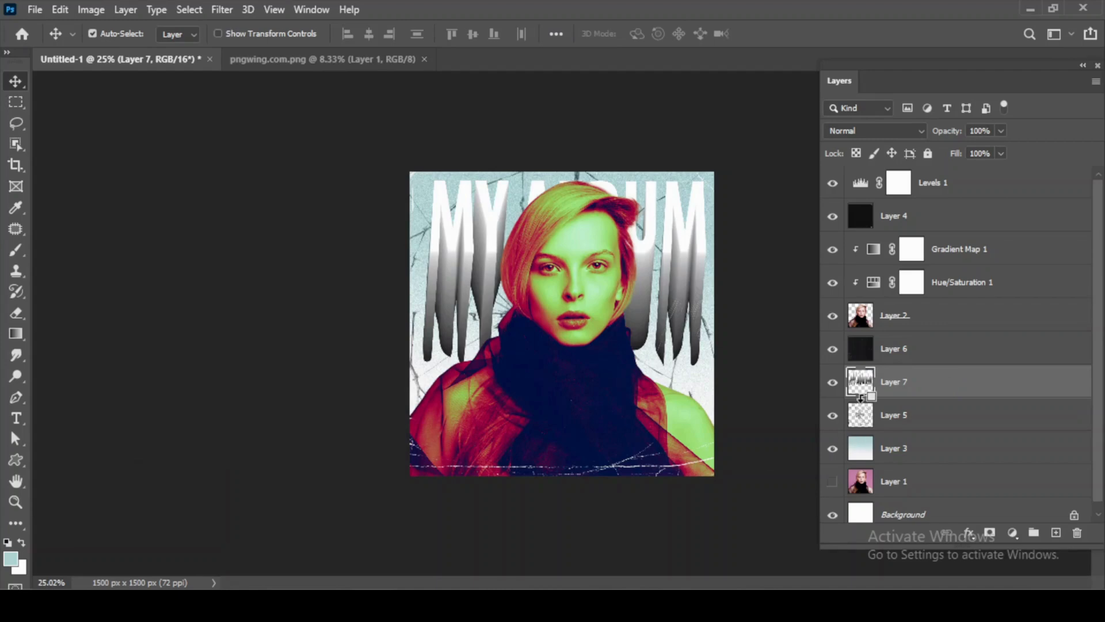
alt+click(862, 392)
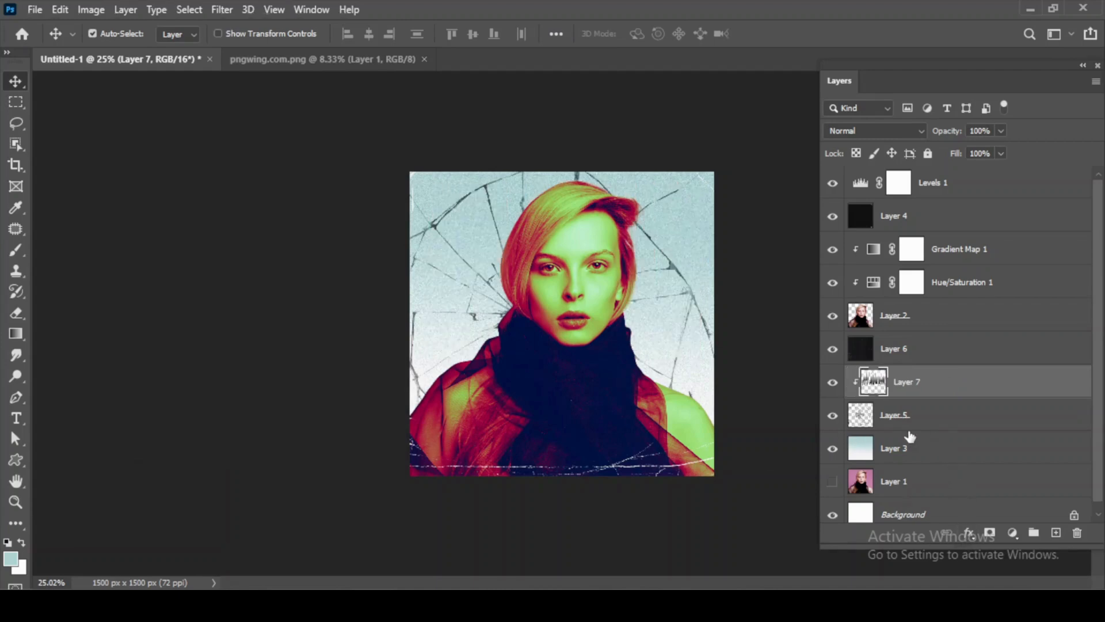
key(ctrl+alt+g)
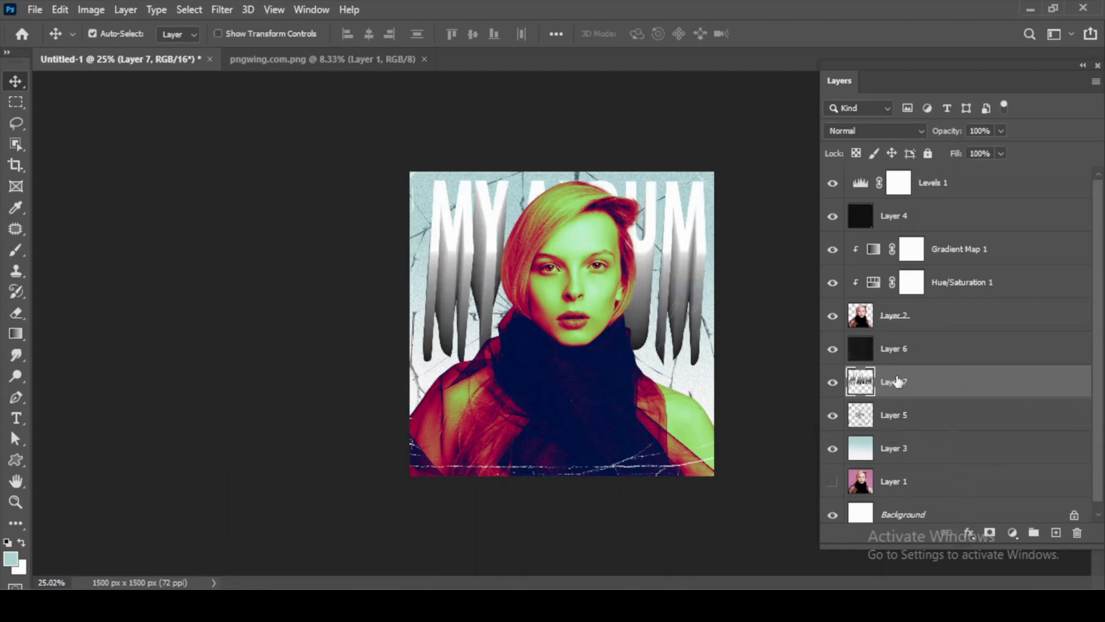
Add a Gradient Map adjustment above the MY ALBUM text layer and give it the custom lime, mauve and green preset.
click(1012, 533)
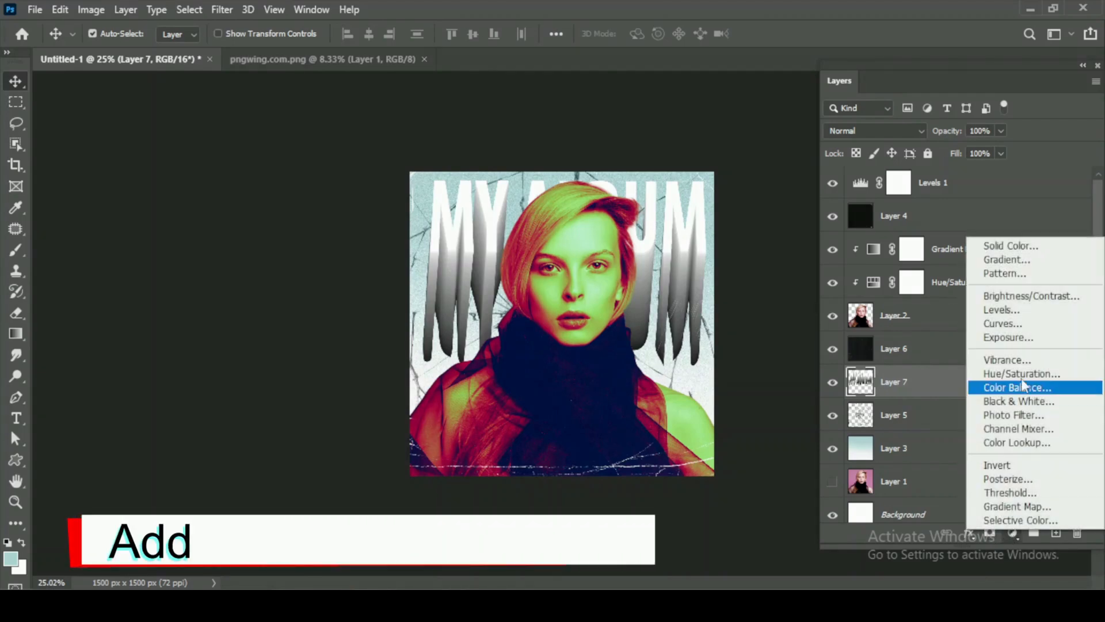
click(1008, 506)
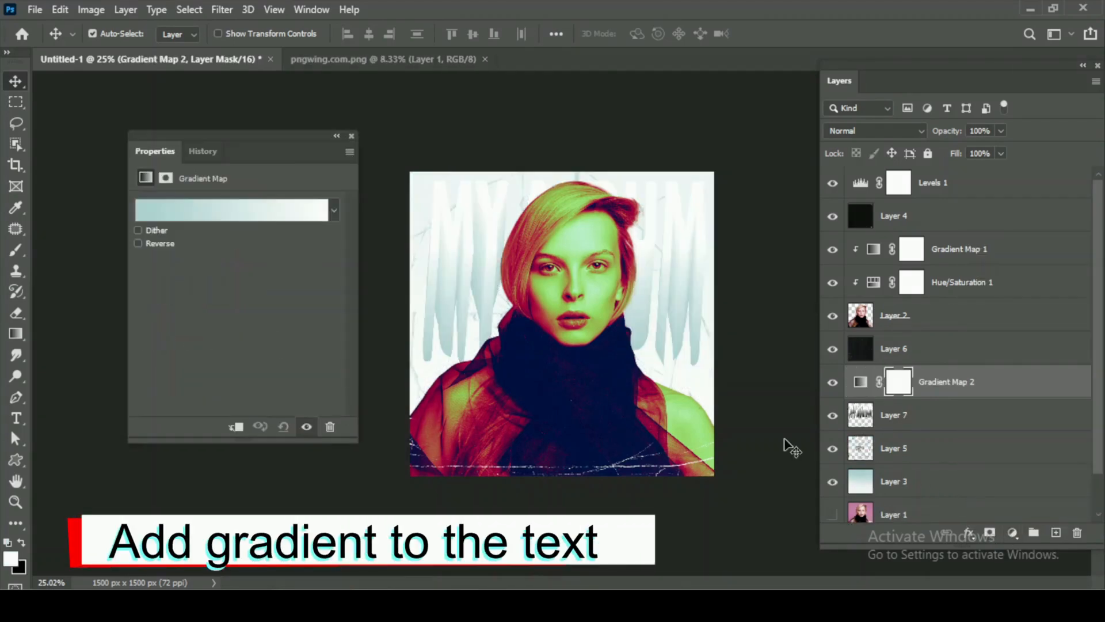
click(194, 222)
scroll(136, 260, down, 8)
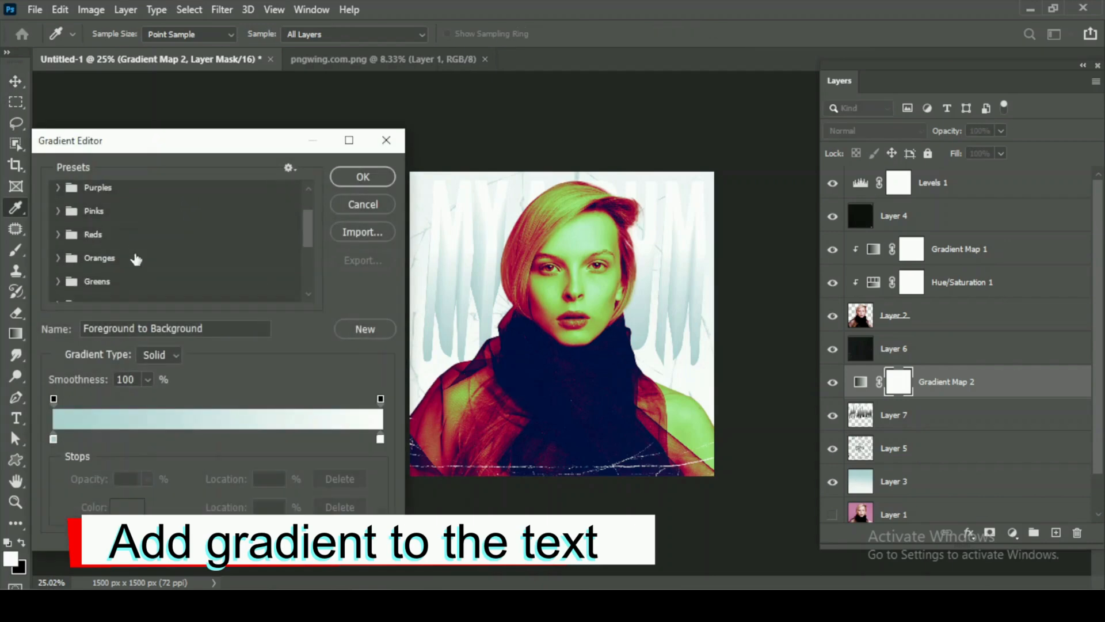
click(115, 291)
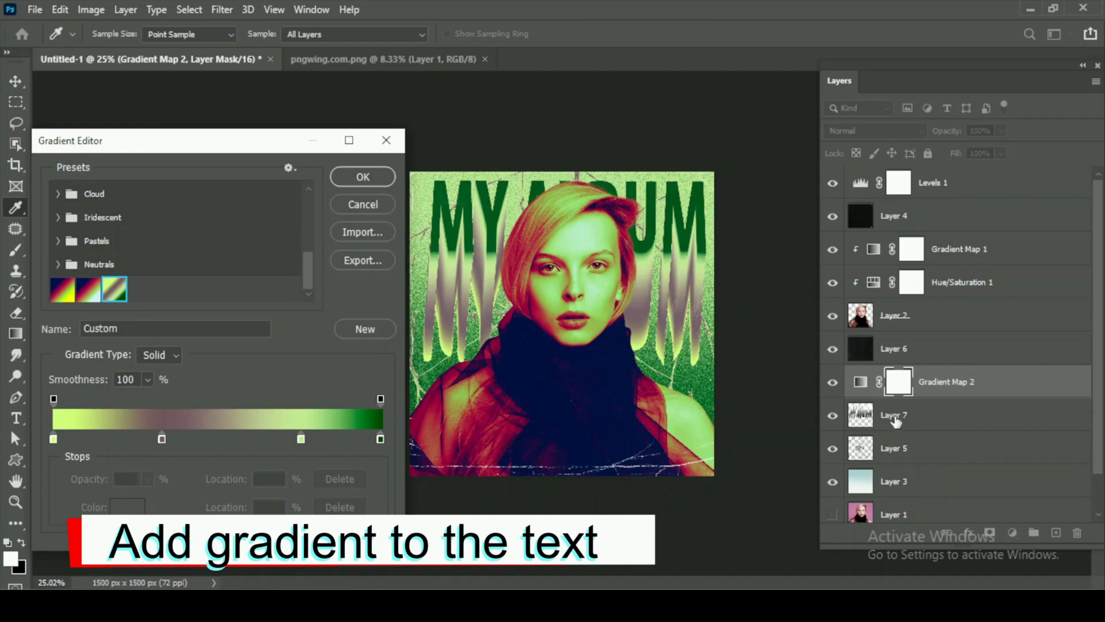
Replace the gradient's dark green end stop with a black (000000) stop at location 100% and apply the gradient.
key(alt)
double_click(377, 440)
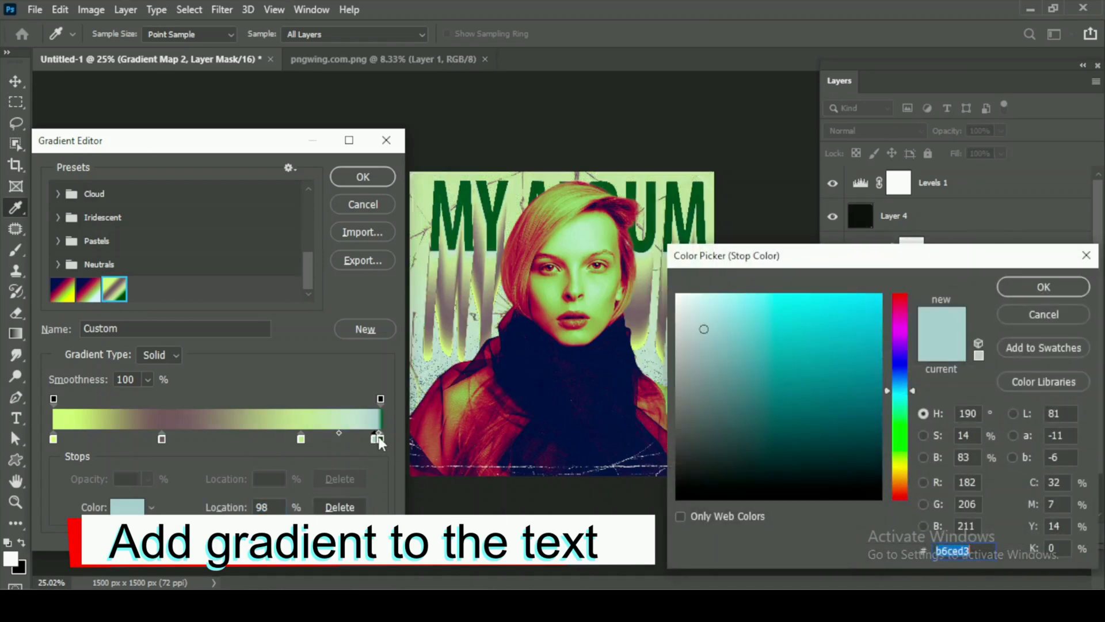
click(680, 492)
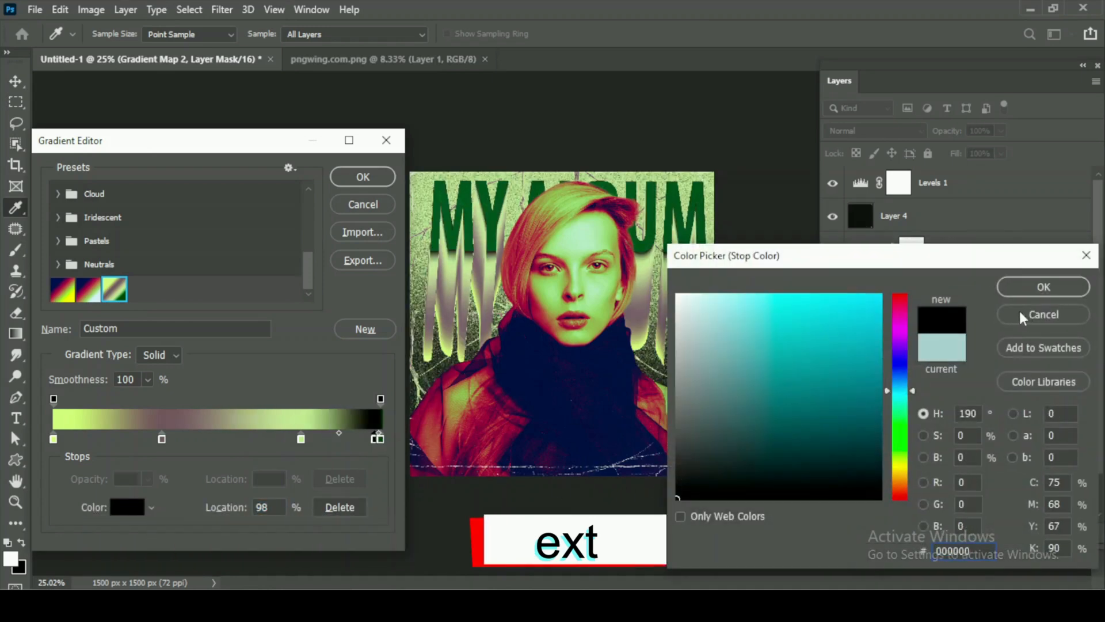
click(1040, 286)
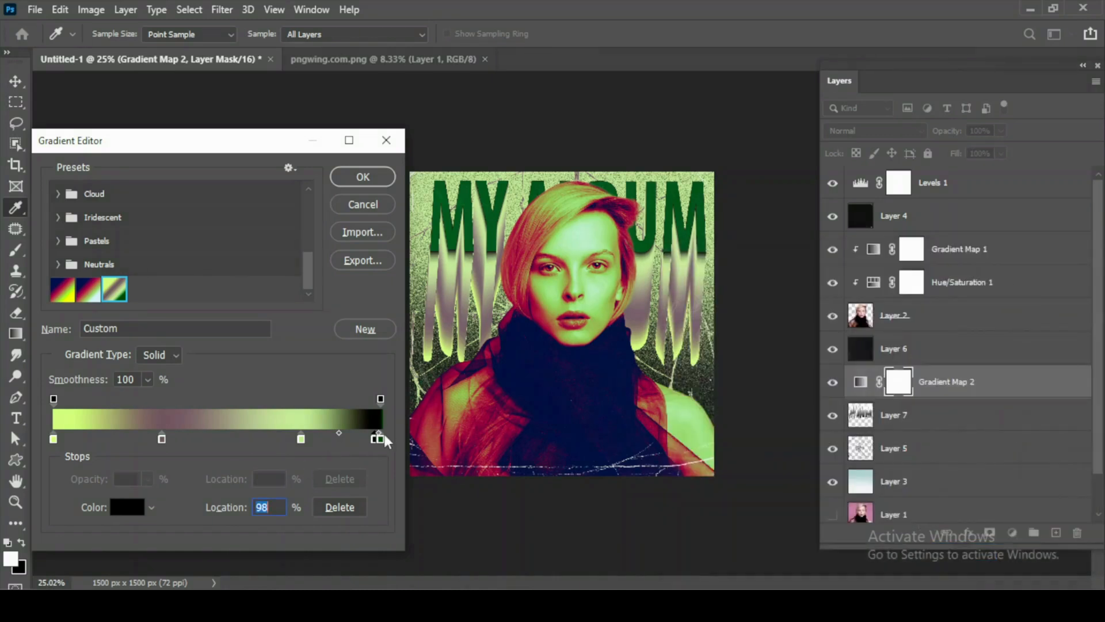
drag(385, 440, 385, 484)
drag(337, 440, 385, 451)
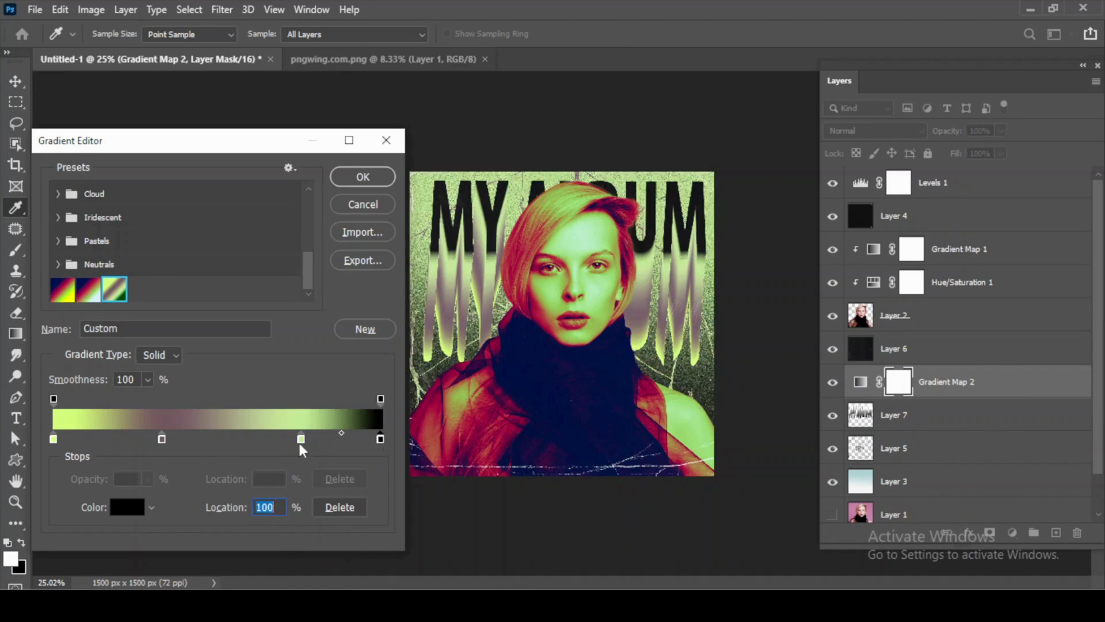
click(366, 176)
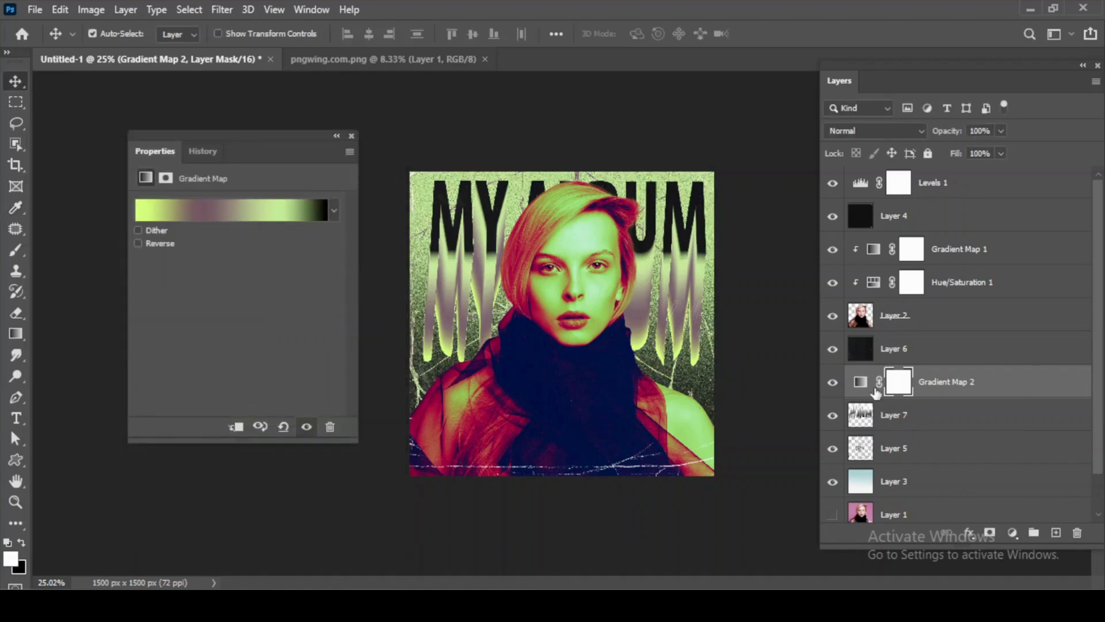
Clip Gradient Map 2 to the MY ALBUM text on Layer 7 and compare the cover with and without it.
alt+click(874, 392)
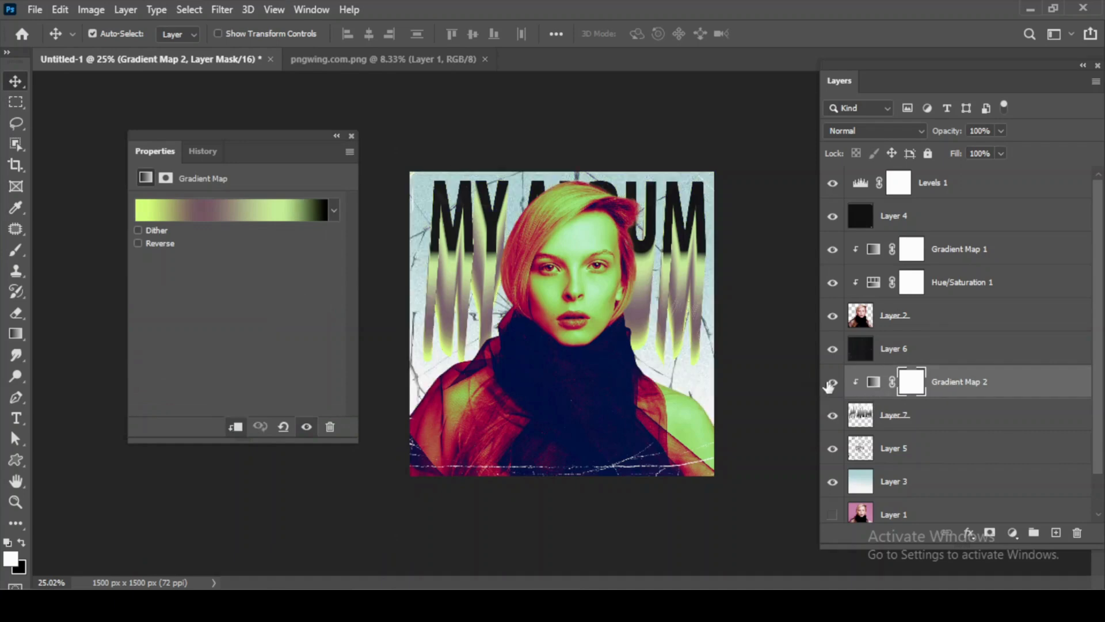
click(830, 382)
click(832, 383)
scroll(633, 230, up, 6)
scroll(437, 128, down, 2)
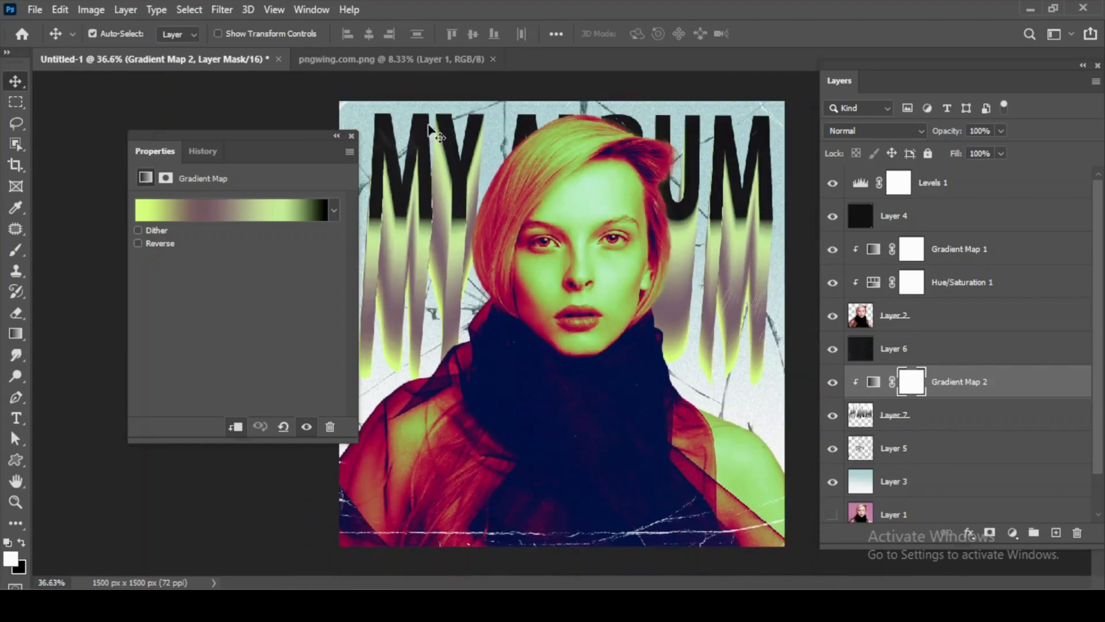
scroll(849, 479, down, 1)
Add a Hue/Saturation adjustment above Gradient Map 2, enable Colorize and clip it to the MY ALBUM text.
click(1012, 534)
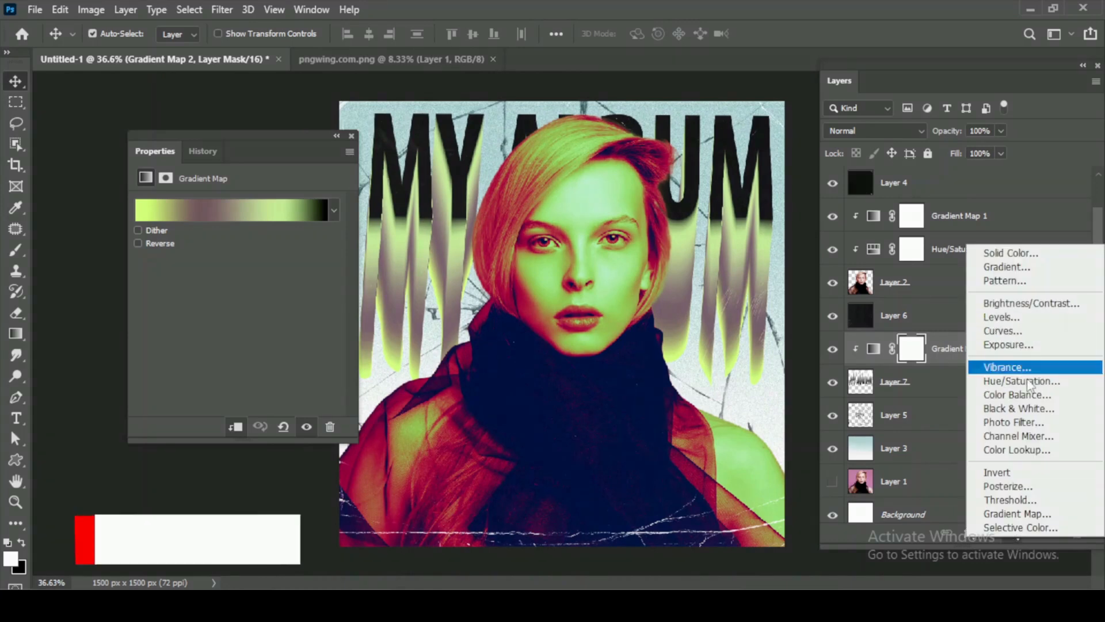
click(1025, 380)
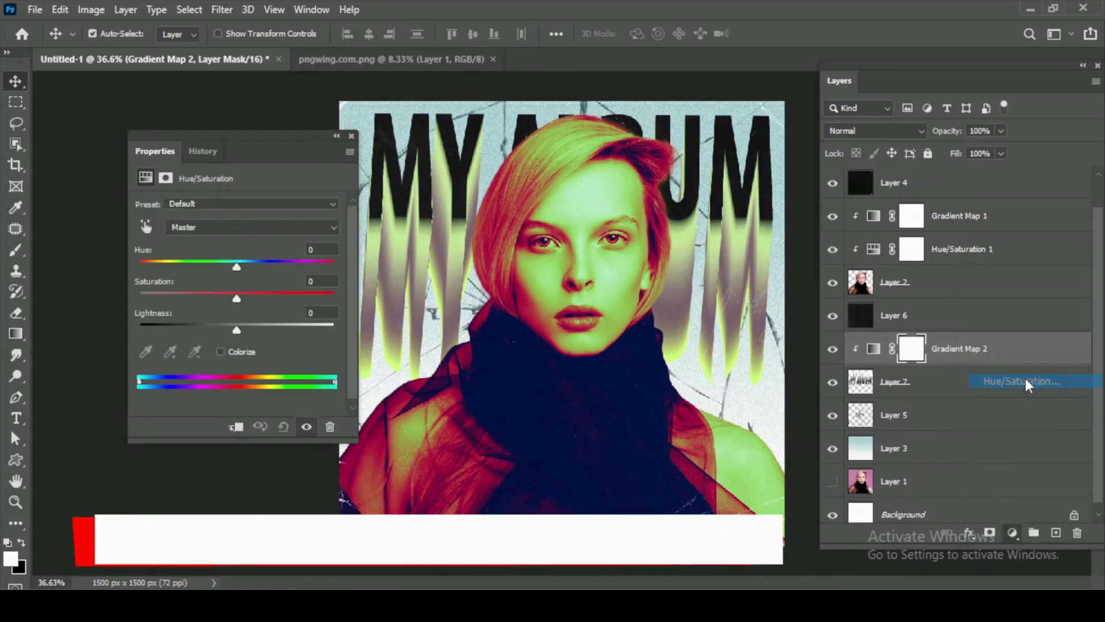
click(221, 352)
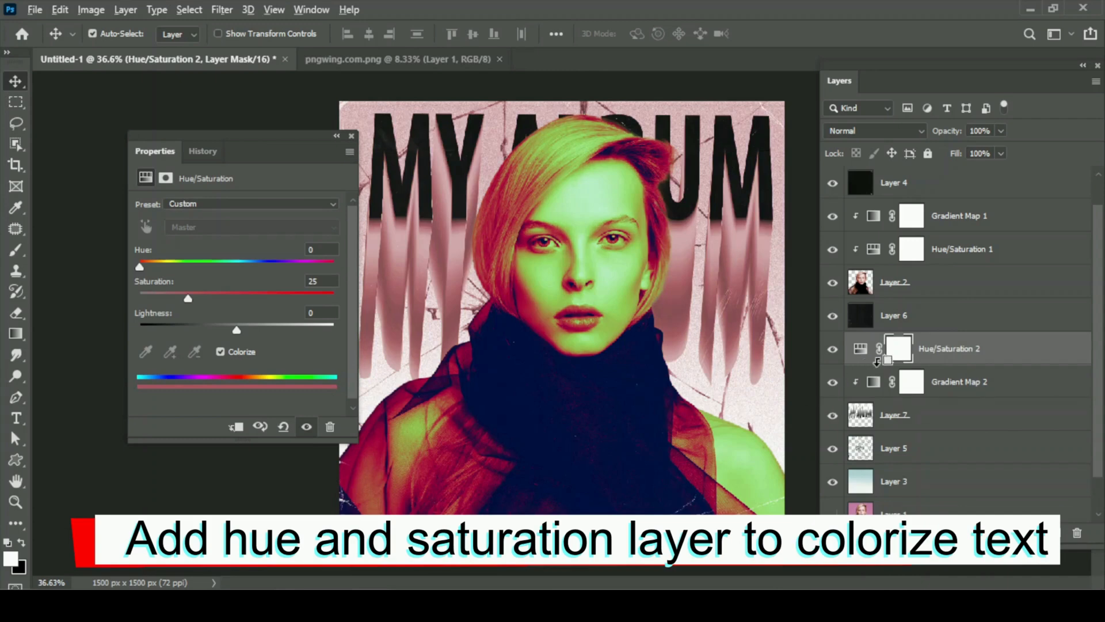
alt+click(859, 362)
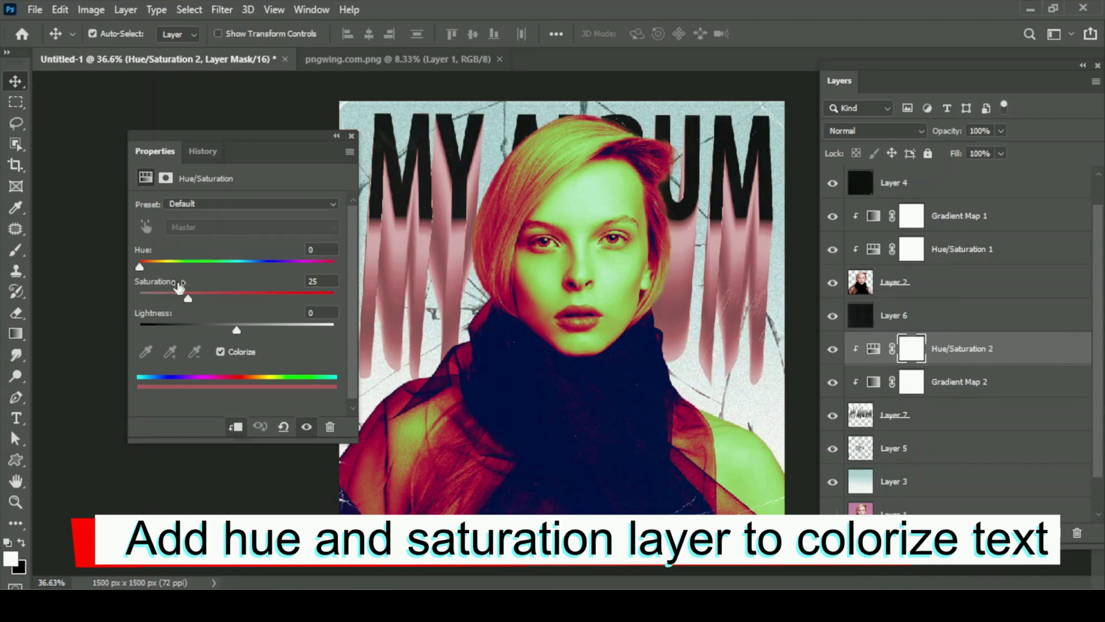
Set the text's Hue/Saturation to hue 215, saturation 19 and lightness +6, and close its properties.
drag(189, 299, 176, 301)
drag(139, 267, 166, 266)
mouse_move(259, 268)
mouse_down()
mouse_move(277, 273)
mouse_move(269, 274)
mouse_up()
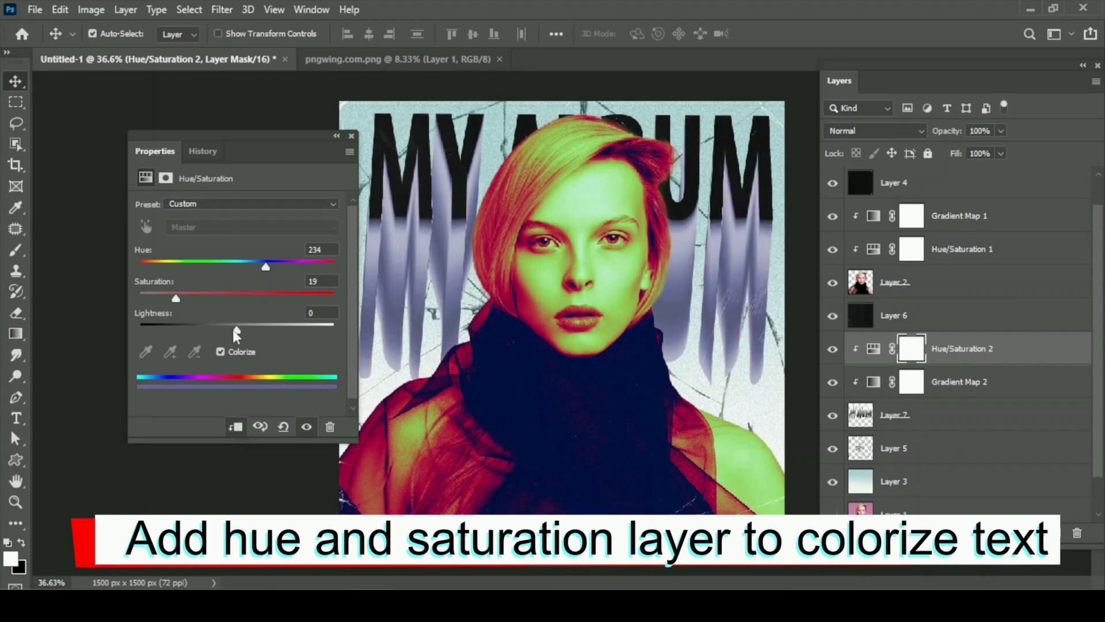
drag(236, 331, 244, 337)
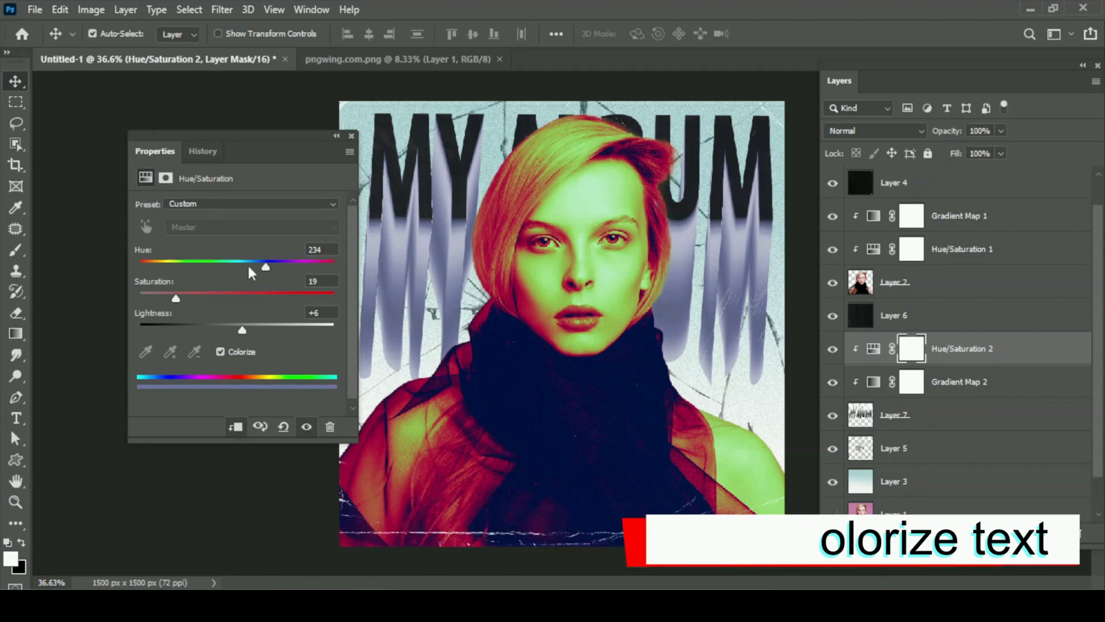
drag(261, 267, 257, 267)
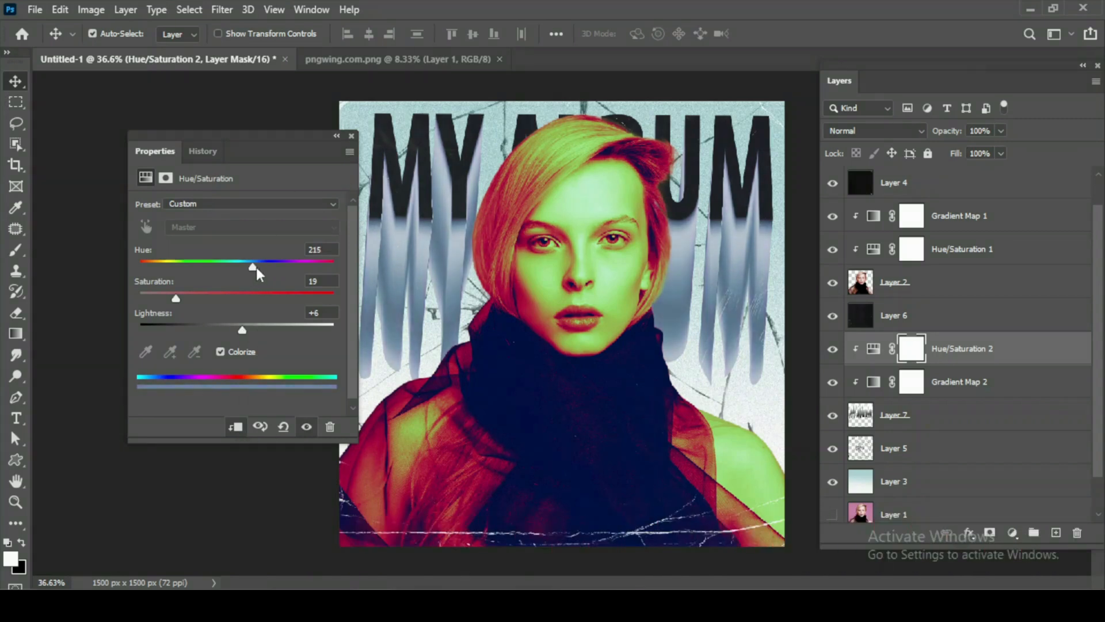
click(351, 138)
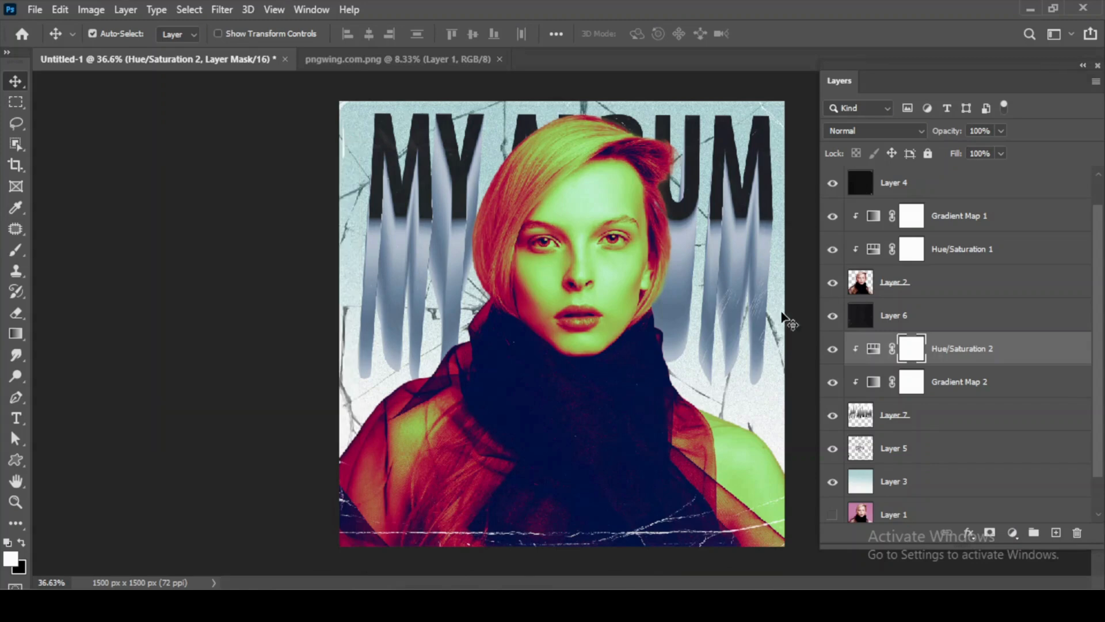
Compare the text with and without Hue/Saturation 2, and reduce that adjustment layer's opacity to 51%.
click(833, 349)
click(833, 348)
click(832, 351)
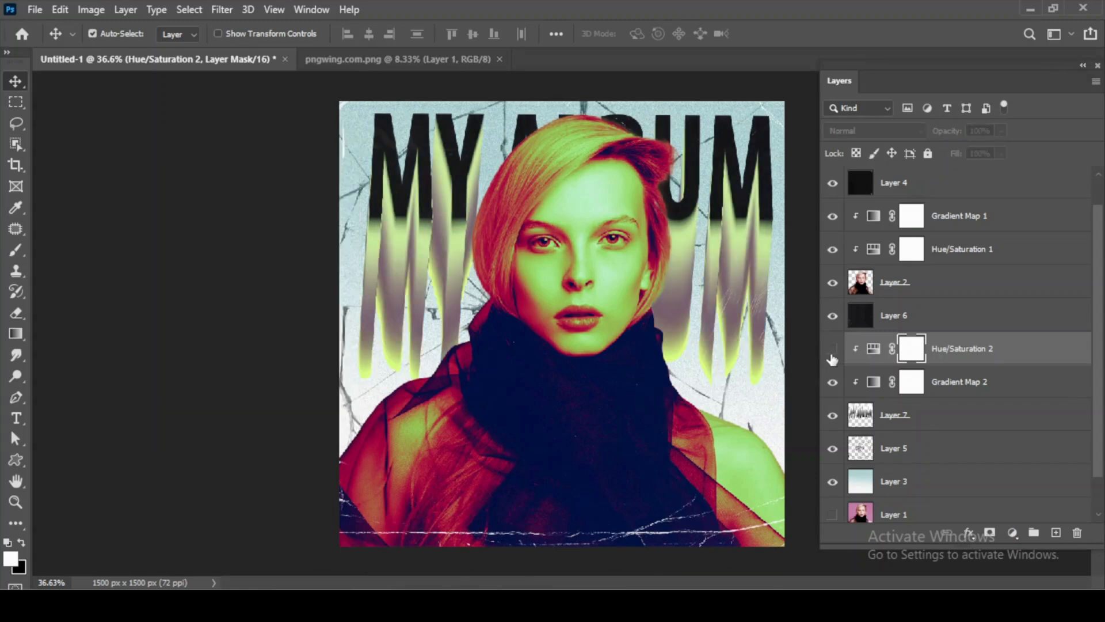
click(832, 351)
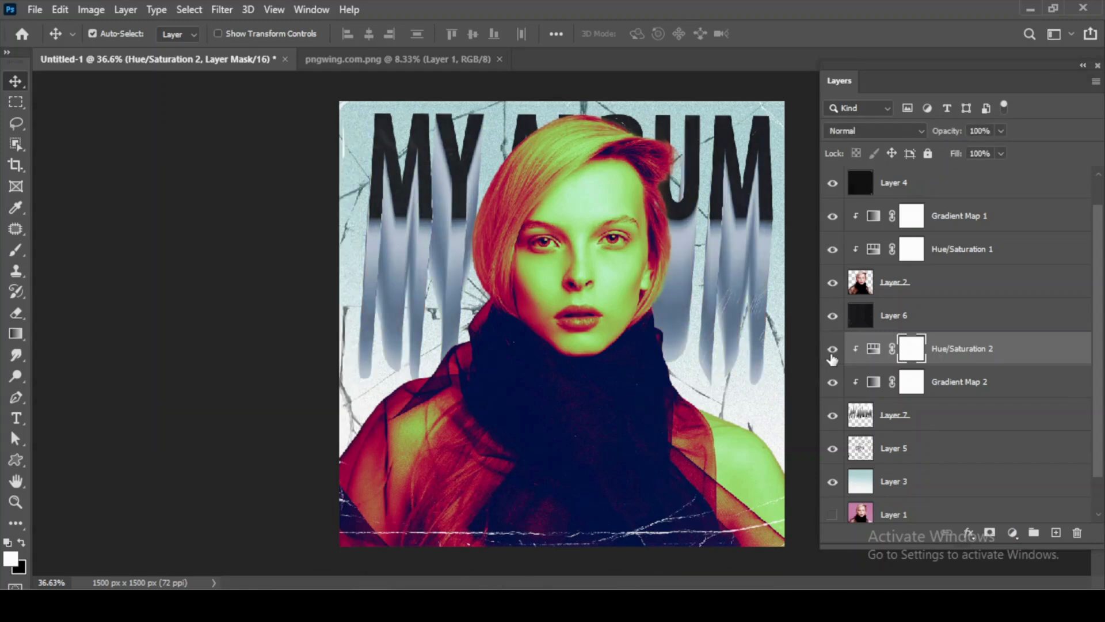
click(1002, 132)
key(e)
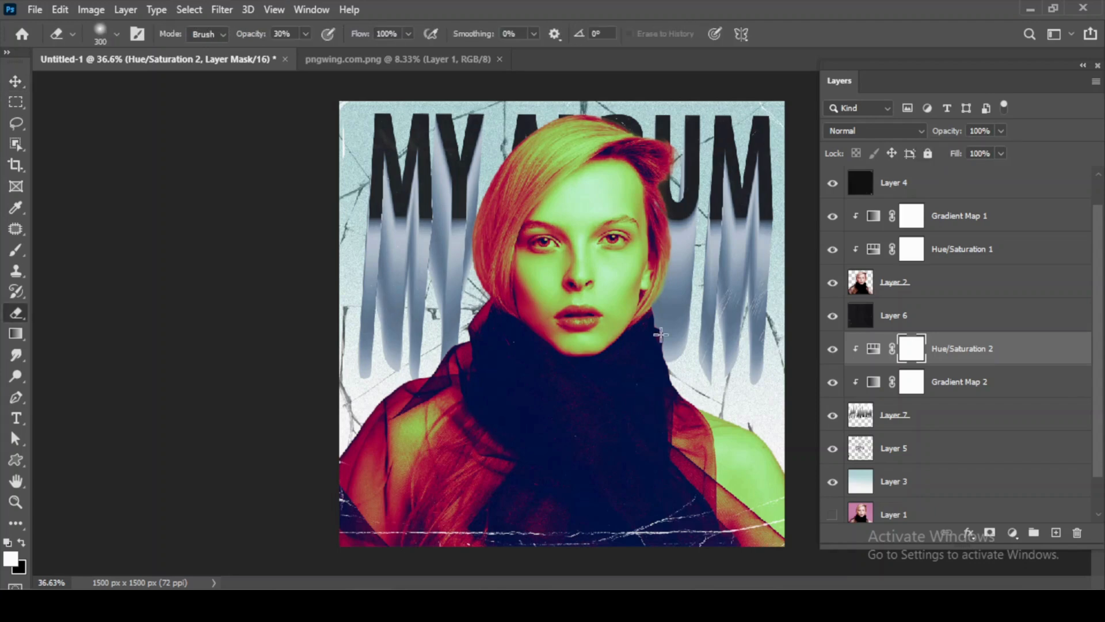
click(1002, 132)
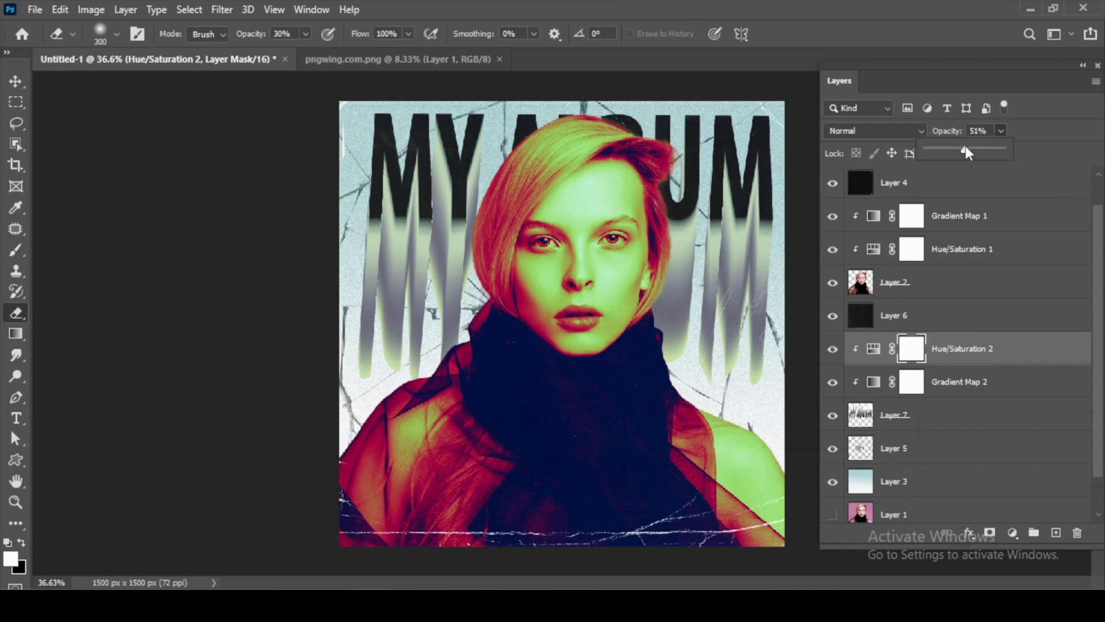
click(655, 283)
scroll(655, 283, down, 1)
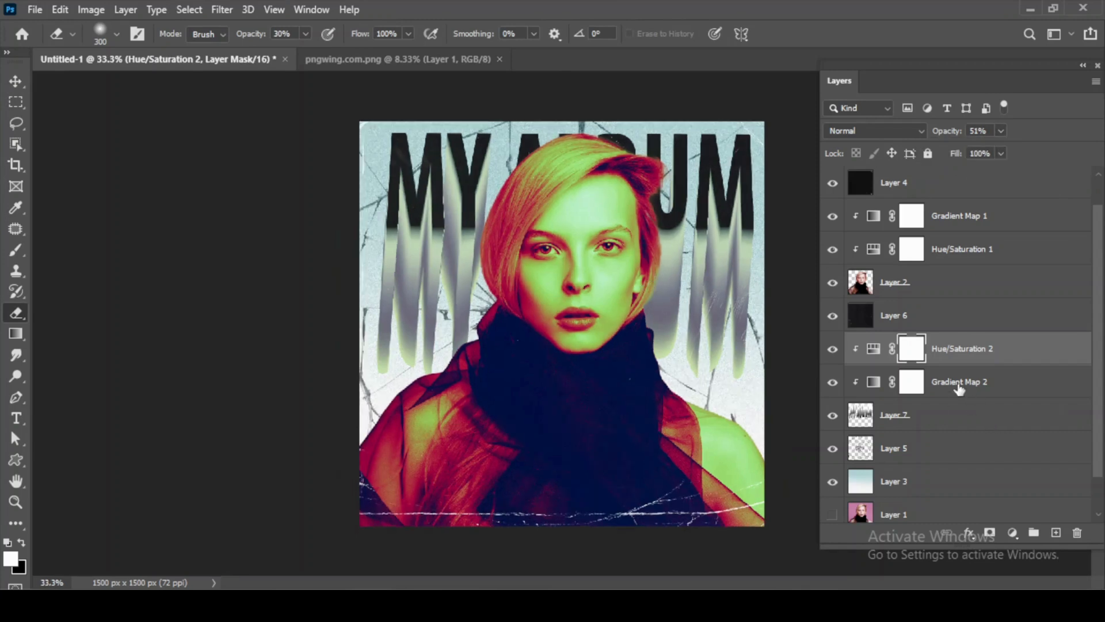
Move the Layer 6 texture below the MY ALBUM text on Layer 7 in the layer stack.
click(944, 352)
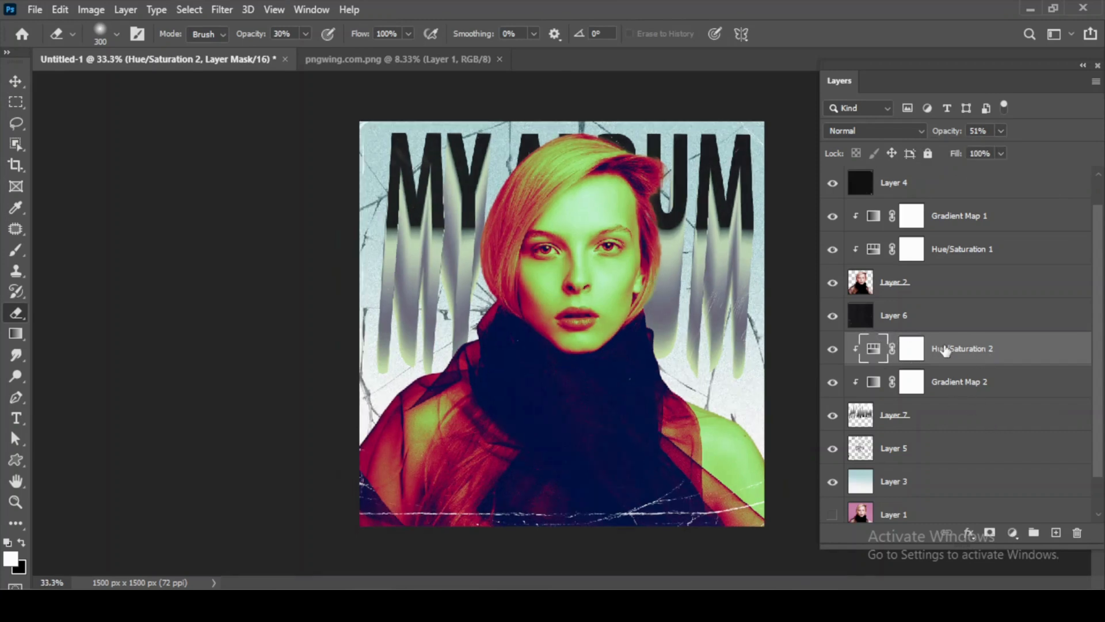
drag(934, 321, 931, 426)
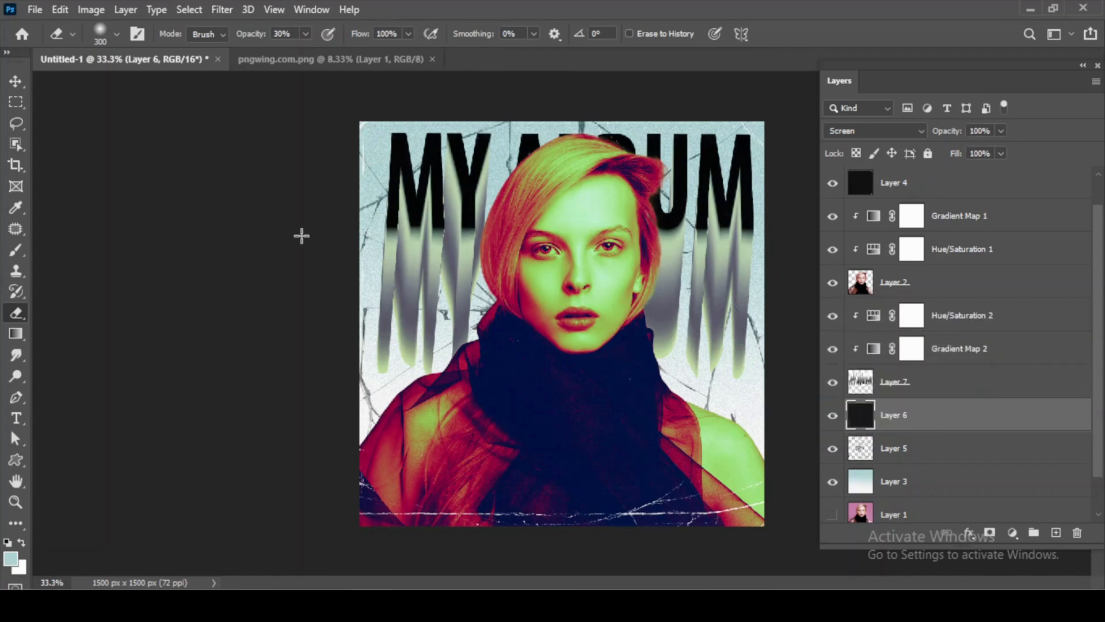
scroll(303, 234, down, 2)
scroll(362, 268, up, 1)
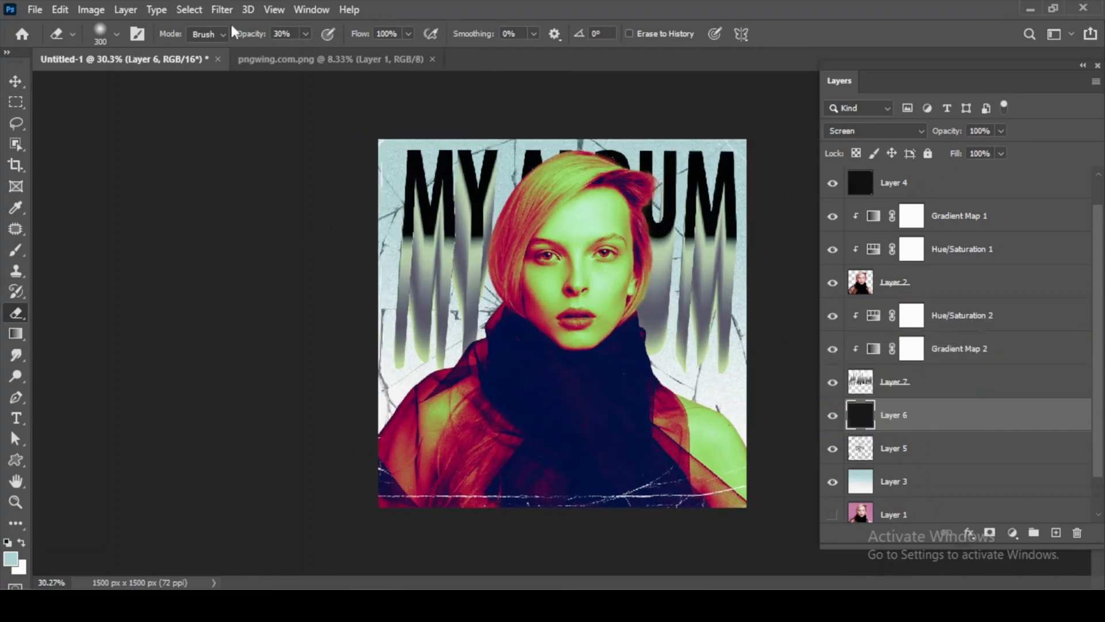
click(35, 10)
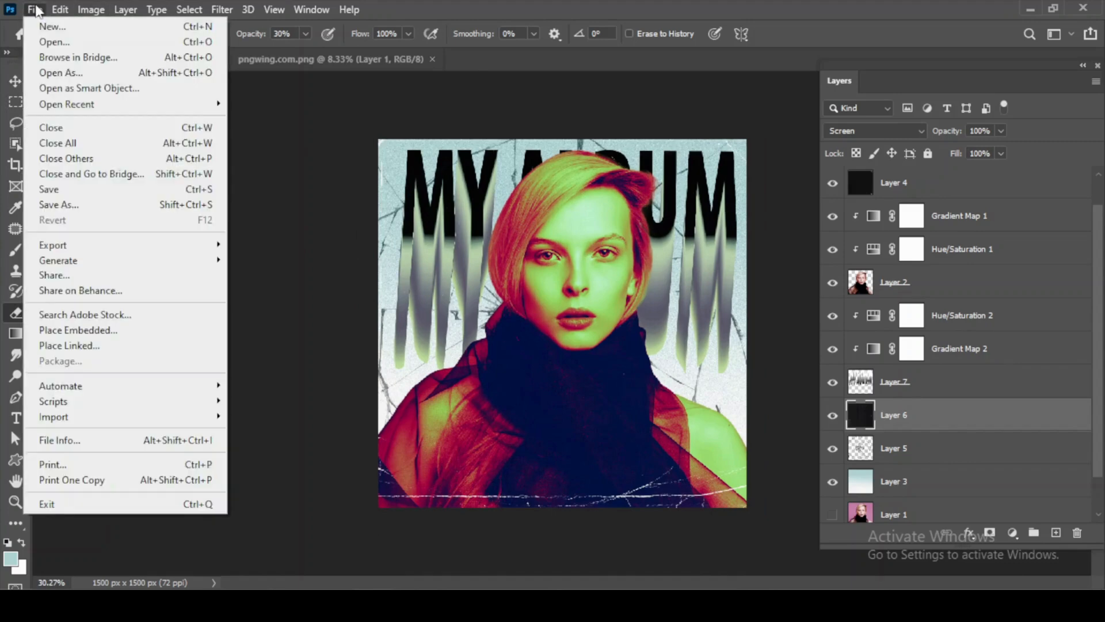
click(55, 44)
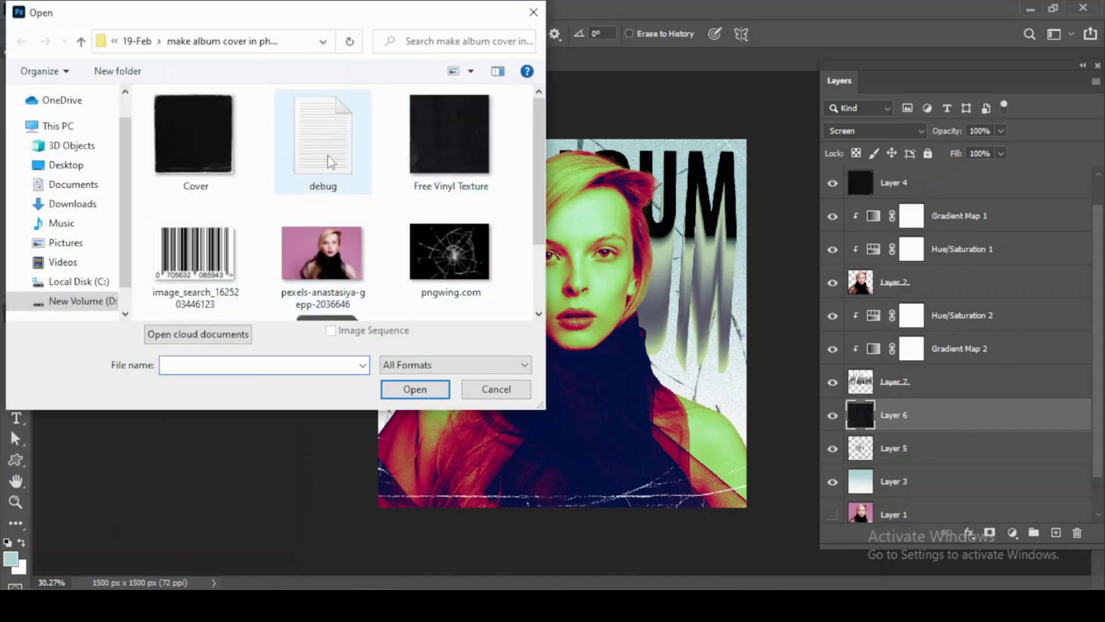
click(195, 253)
click(412, 395)
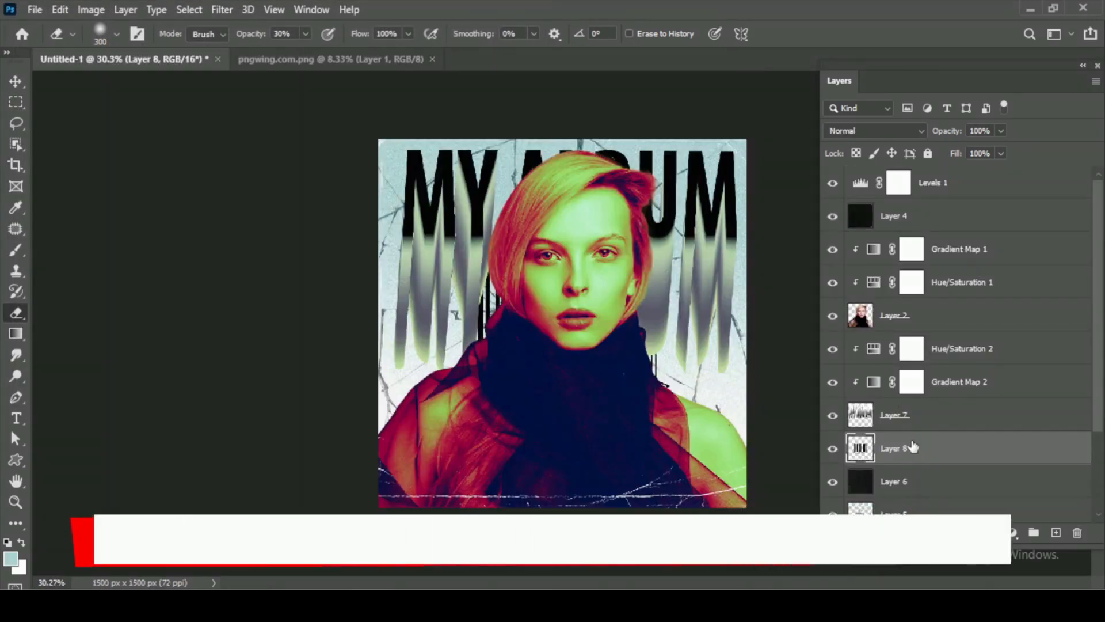
scroll(907, 446, down, 1)
key(ctrl+shift+bracketright)
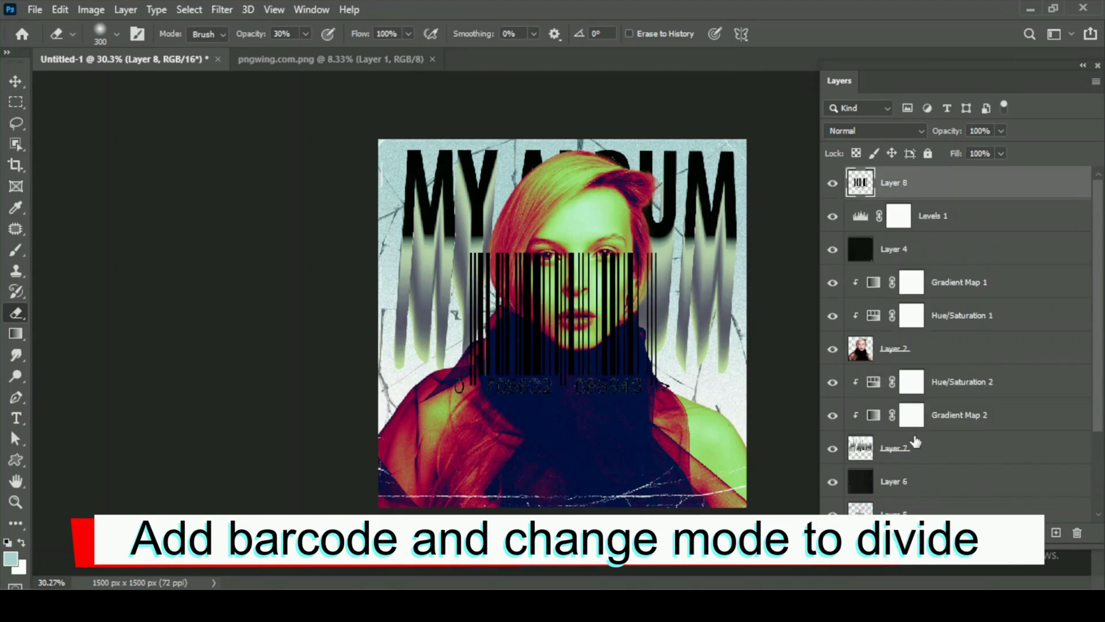
Shrink the barcode to about 62% width and 31% height in the cover's lower-left corner and flip it vertically.
key(ctrl+t)
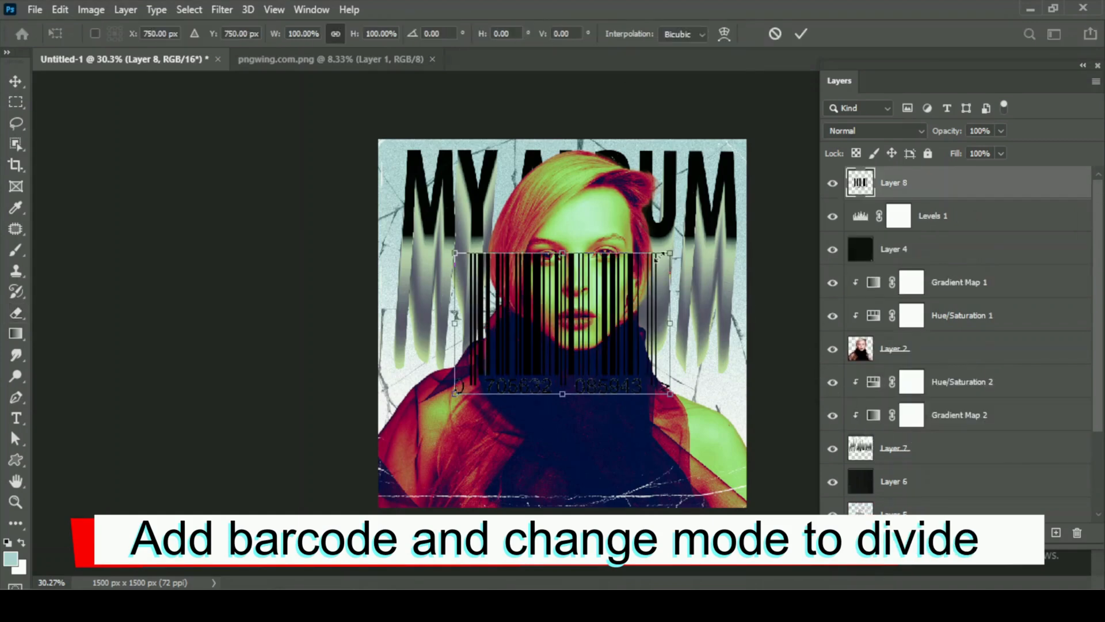
drag(658, 256, 448, 451)
right_click(449, 452)
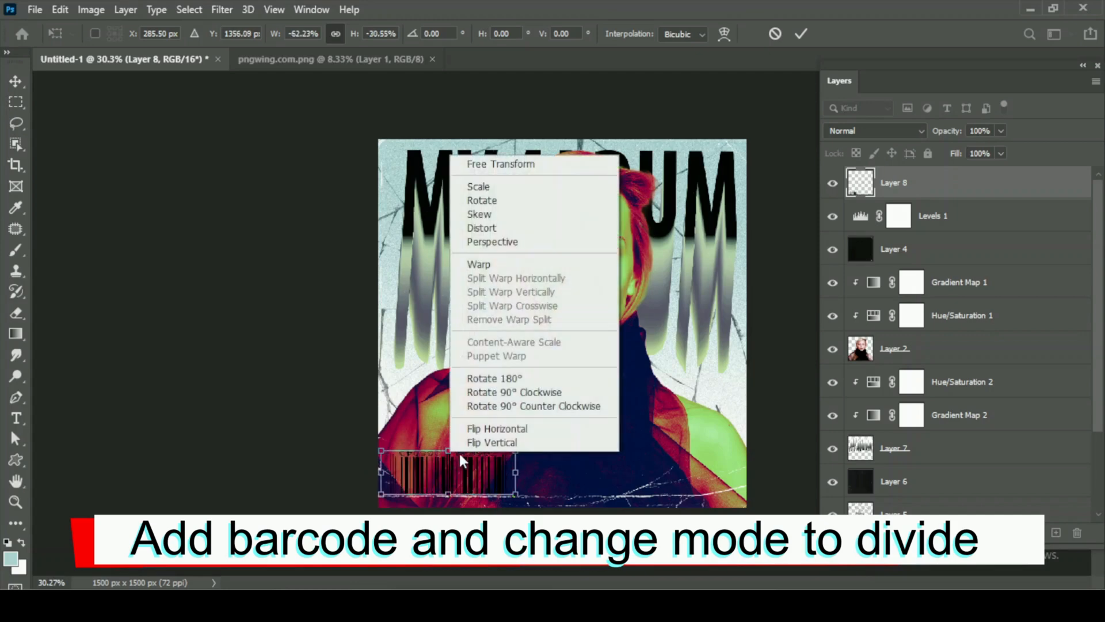
click(487, 444)
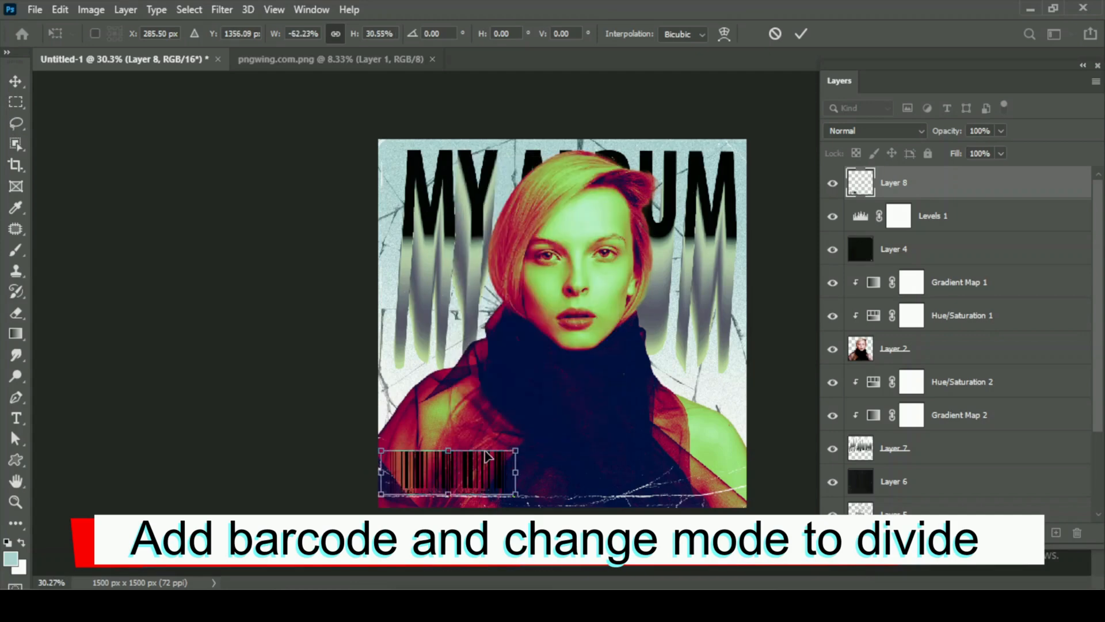
key(Return)
key(e)
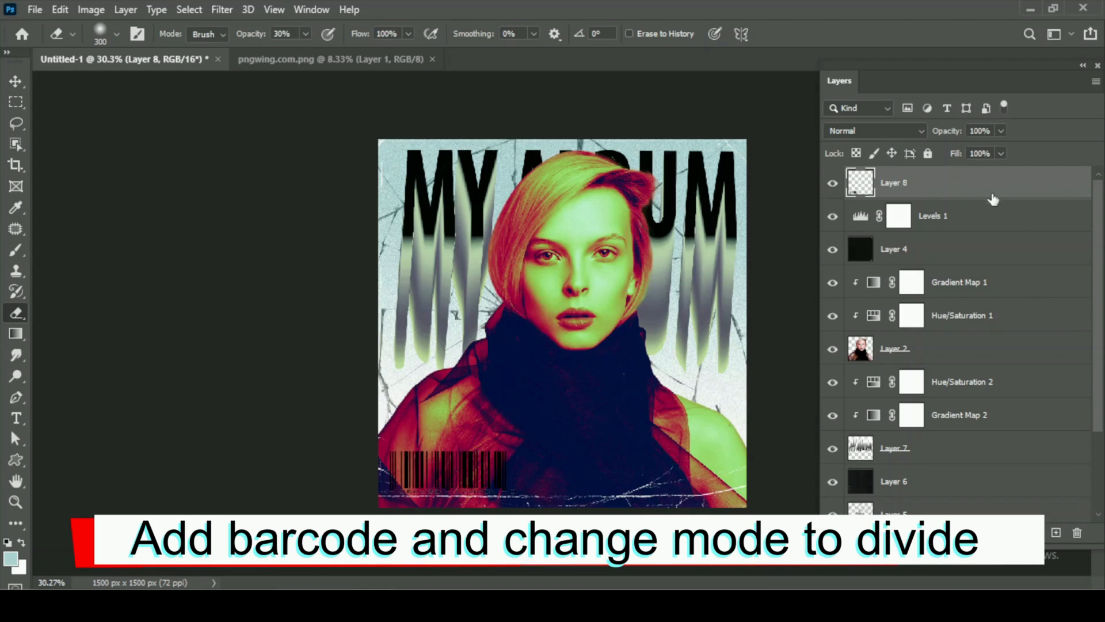
Set the barcode layer's blend mode to Divide.
click(865, 130)
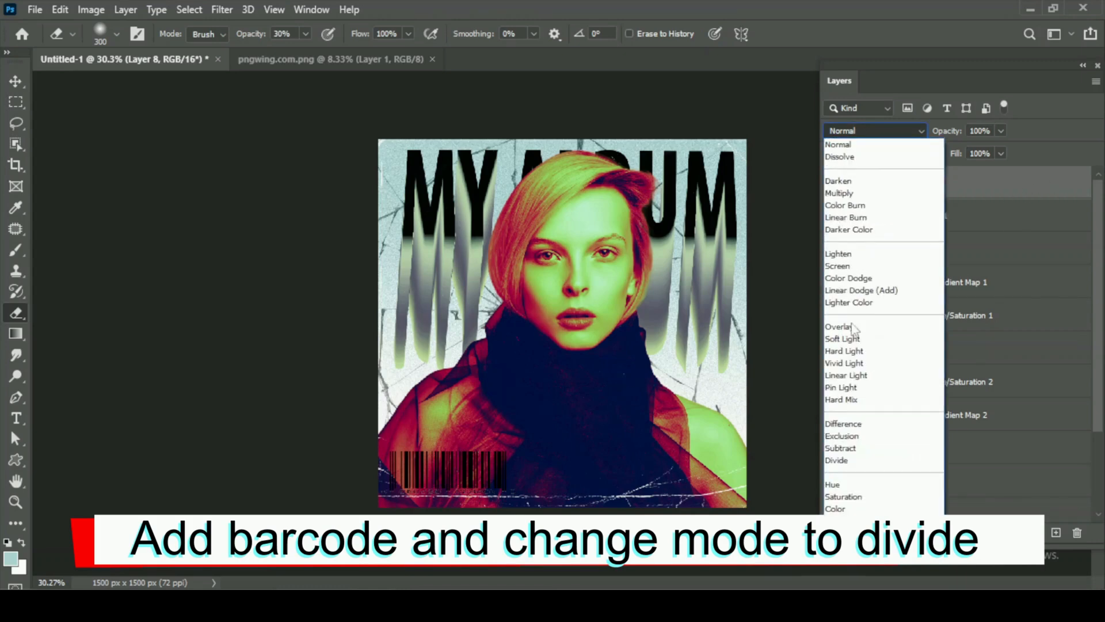
click(845, 460)
scroll(545, 428, down, 1)
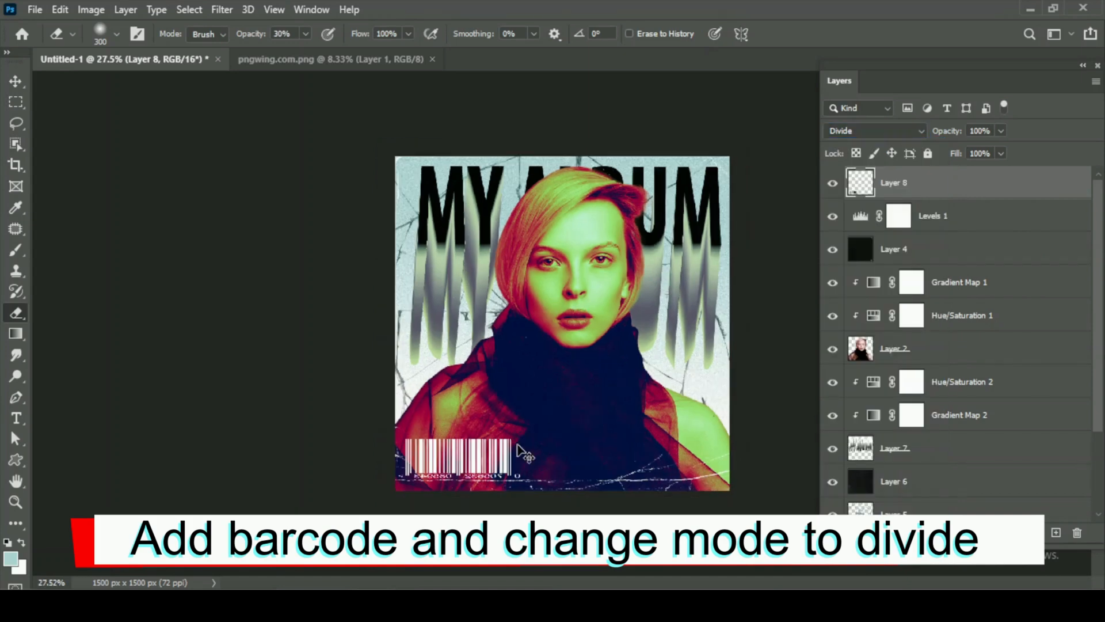
Readjust the barcode's size with Free Transform and shift it slightly inward from the cover's left edge.
key(ctrl+t)
drag(521, 473, 508, 476)
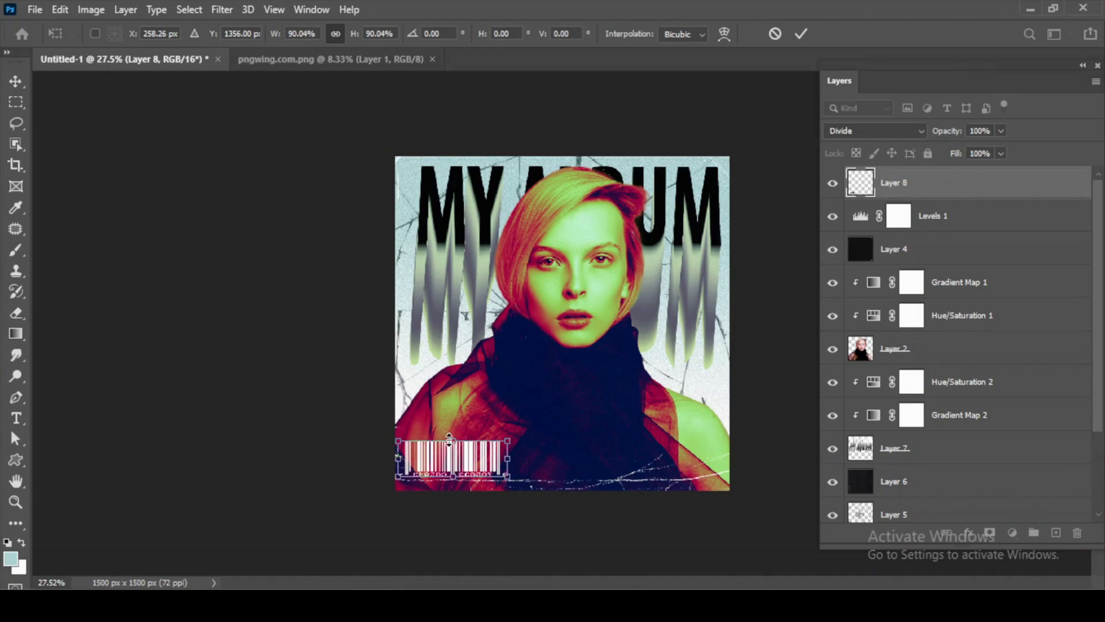
mouse_move(449, 440)
mouse_down()
mouse_move(450, 427)
mouse_move(459, 451)
mouse_move(475, 455)
mouse_up()
key(Return)
key(e)
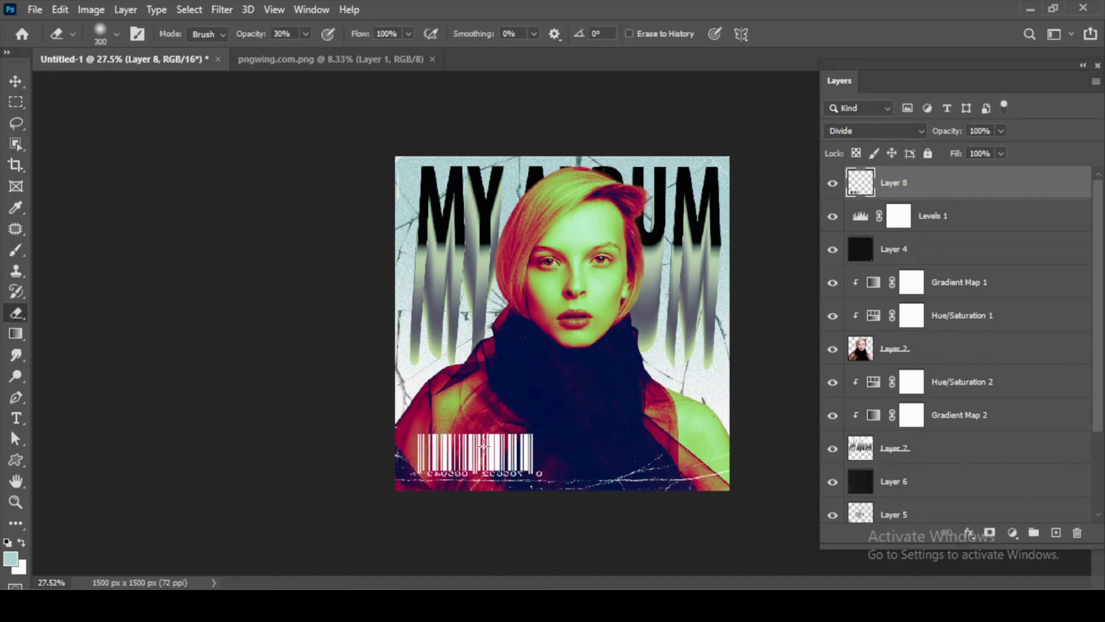
key(ctrl+plus)
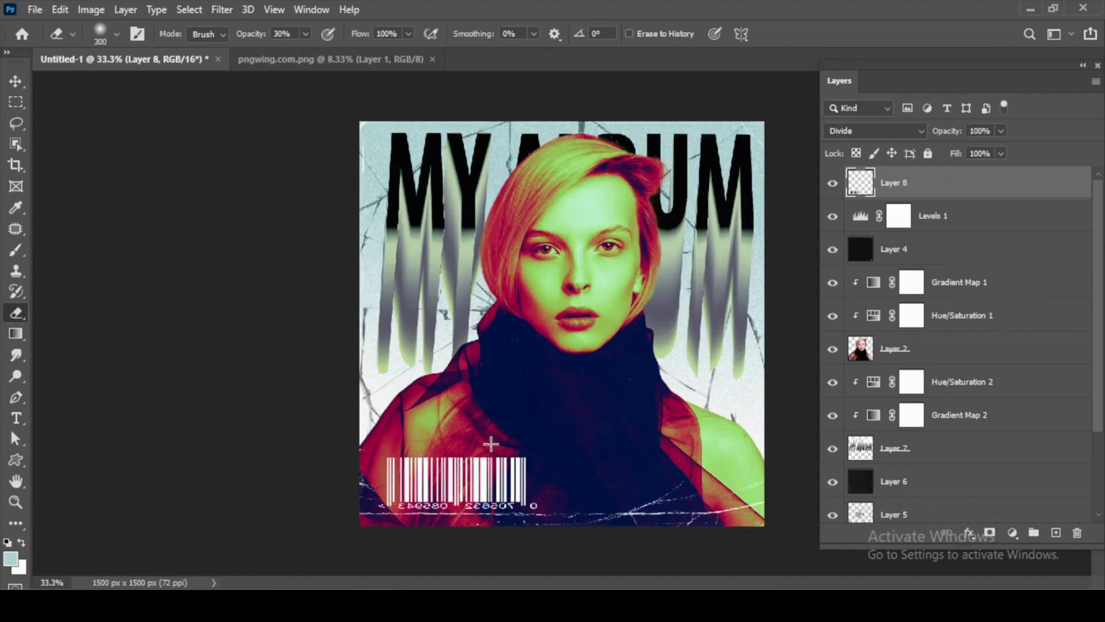
key(ctrl+minus)
scroll(496, 439, up, 1)
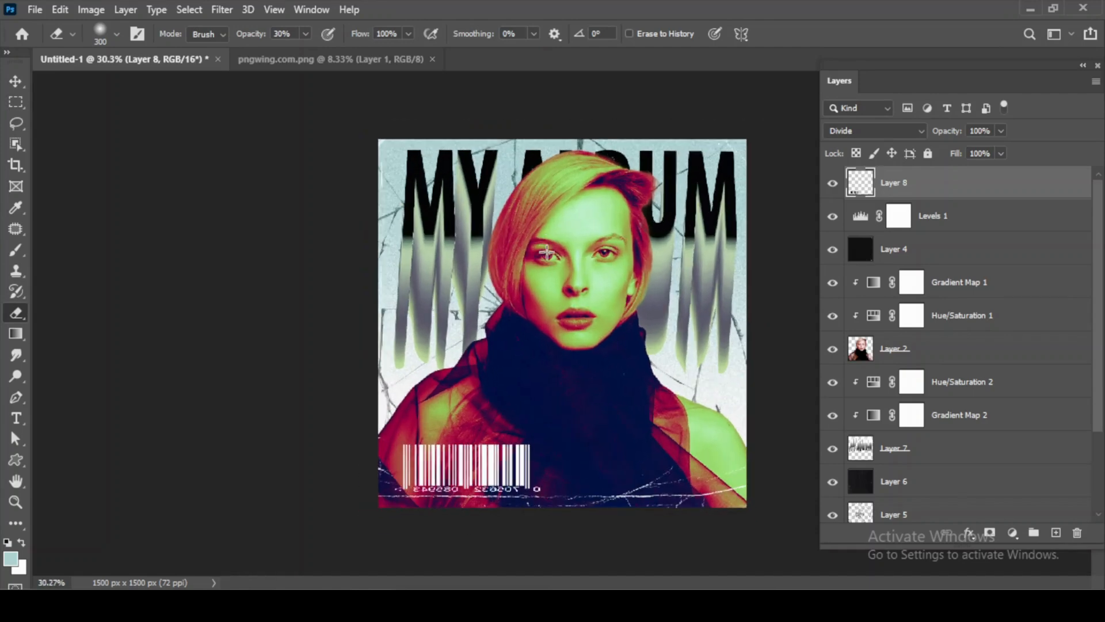
Compare the finished cover with the original photo by repeatedly showing Layer 1 alone and restoring the other layers.
scroll(932, 395, down, 3)
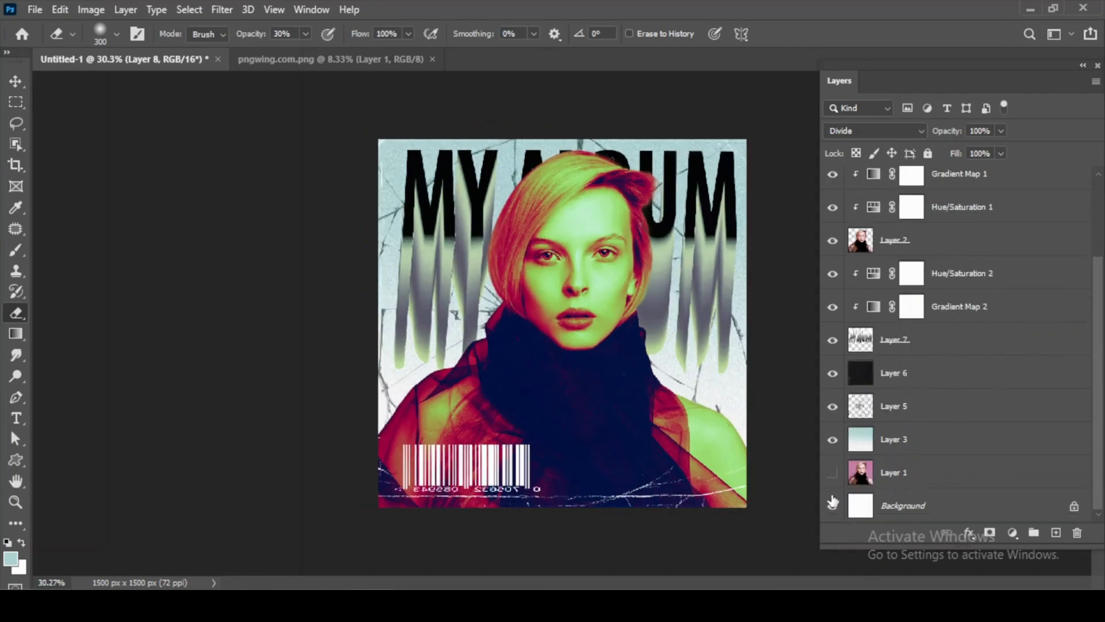
alt+click(835, 477)
alt+click(835, 476)
alt+click(835, 477)
alt+click(835, 477)
alt+click(835, 477)
alt+click(835, 477)
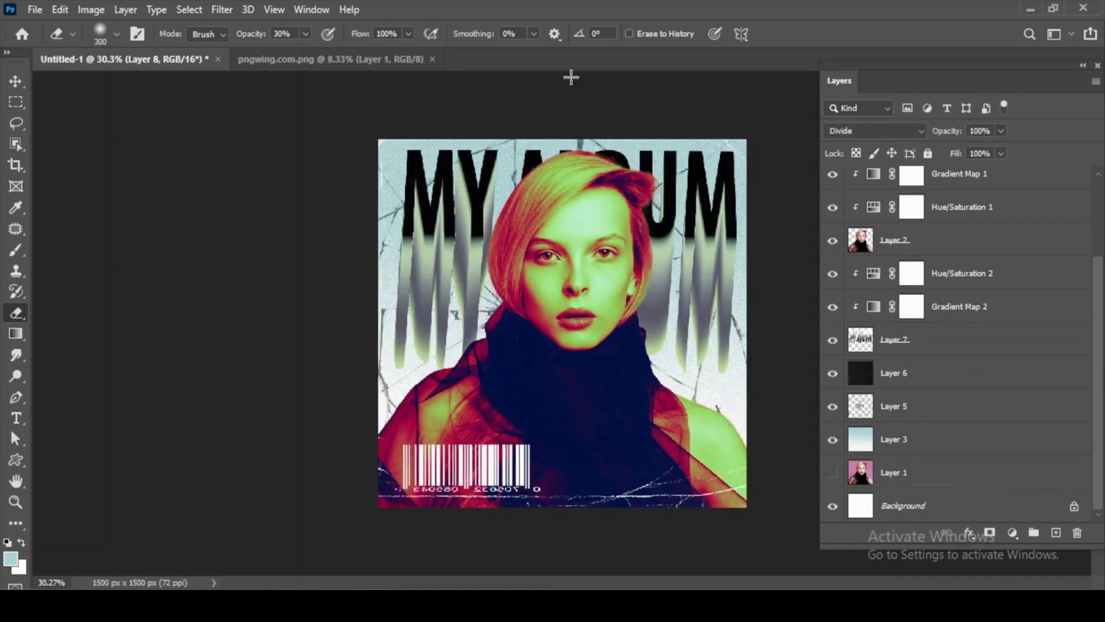